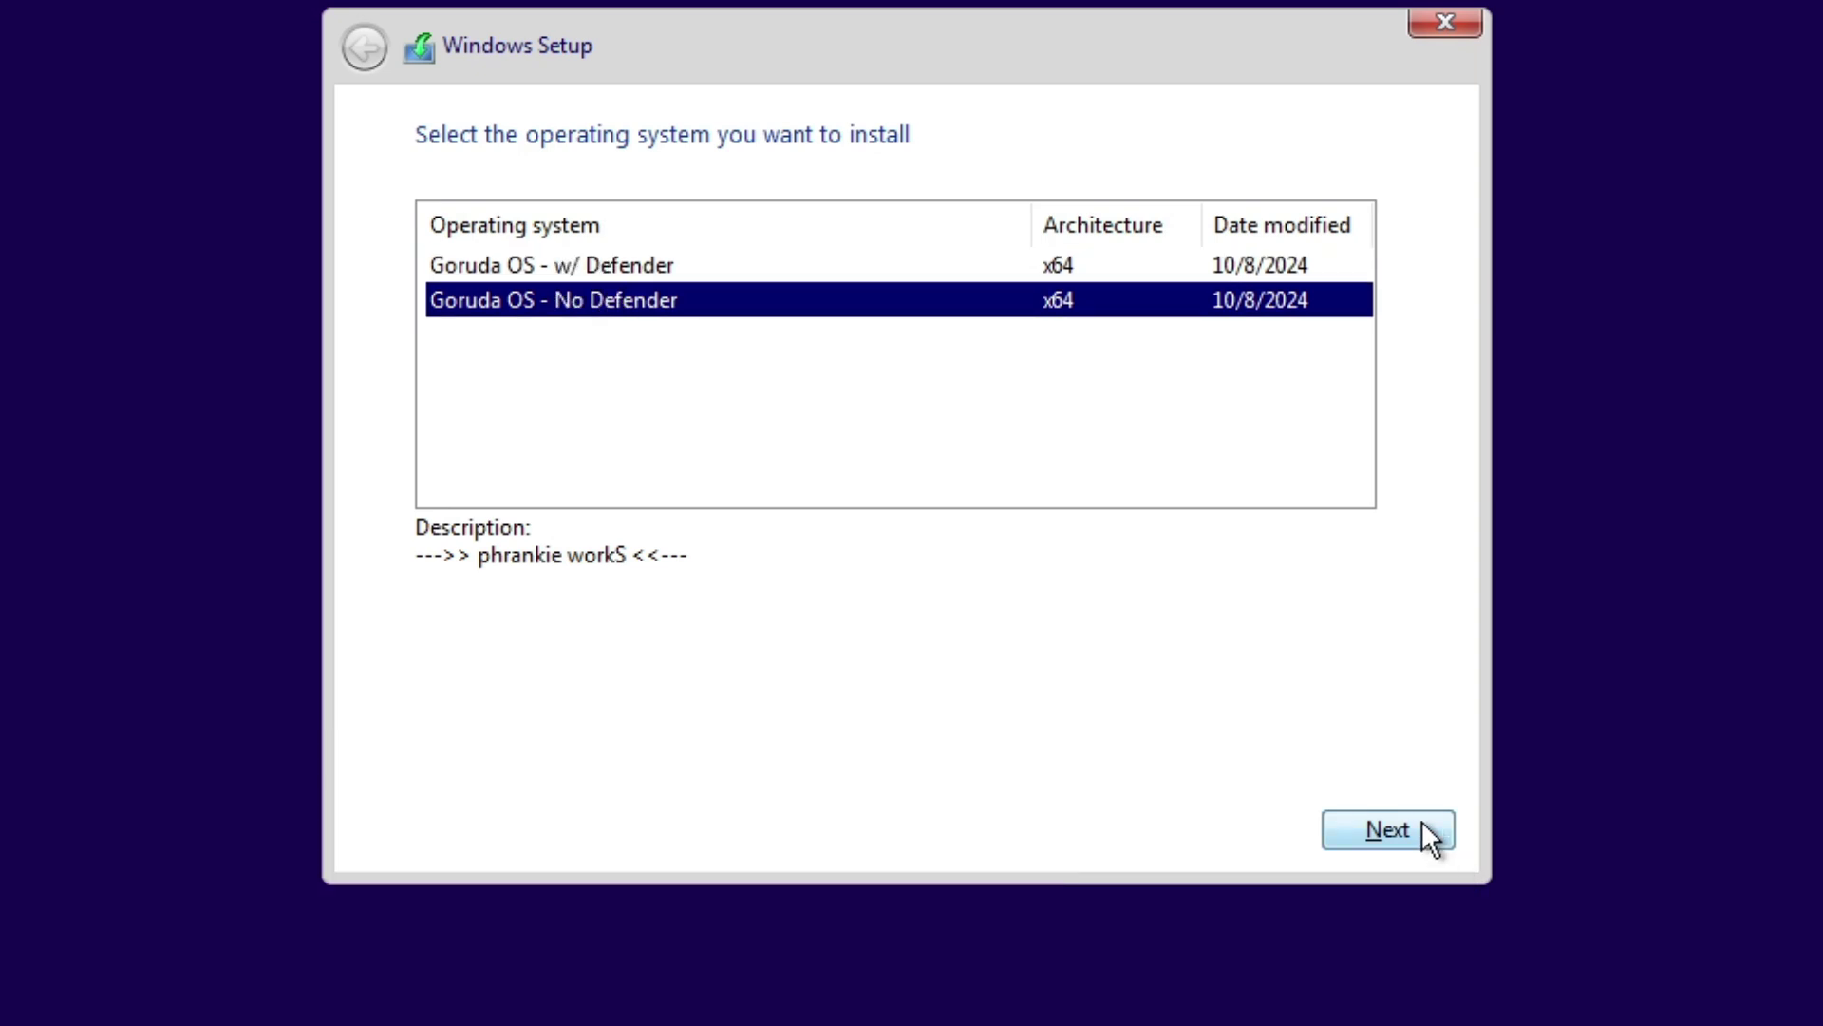
- Choose the Goruda OS - No Defender edition and install it on the Drive 0 unallocated space
left_click(1422, 821)
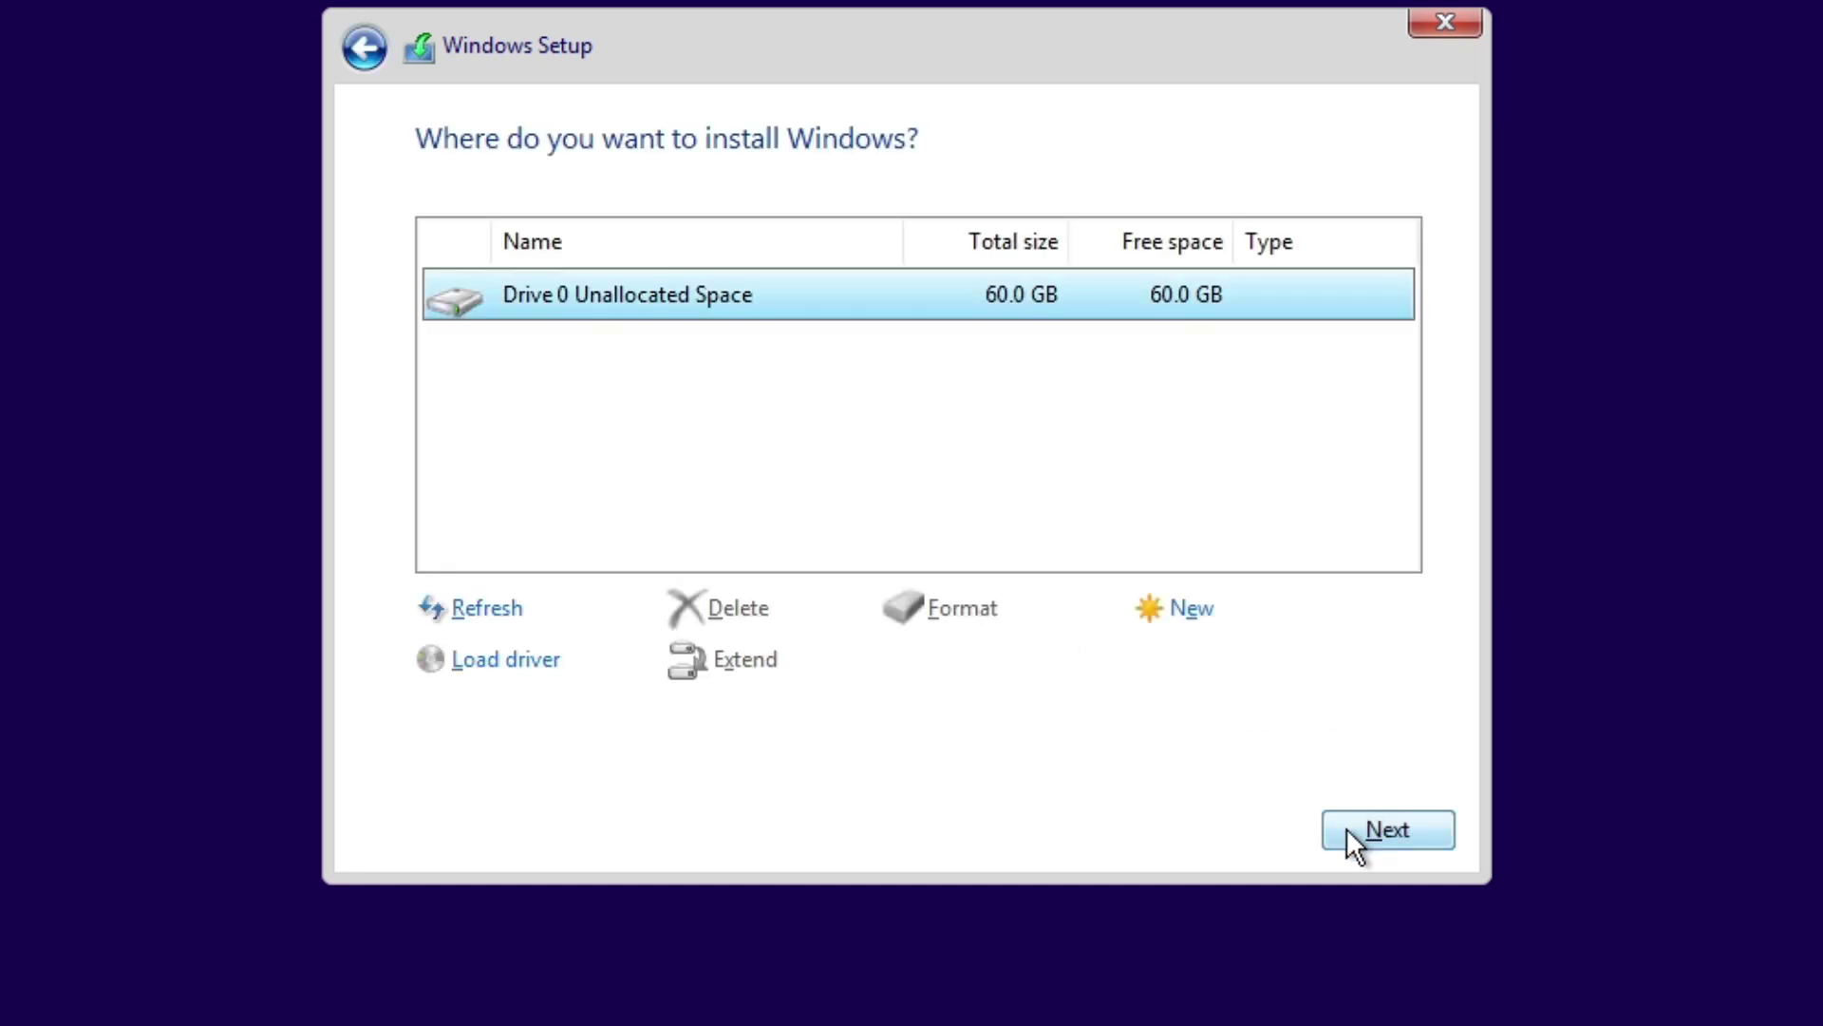
left_click(1349, 831)
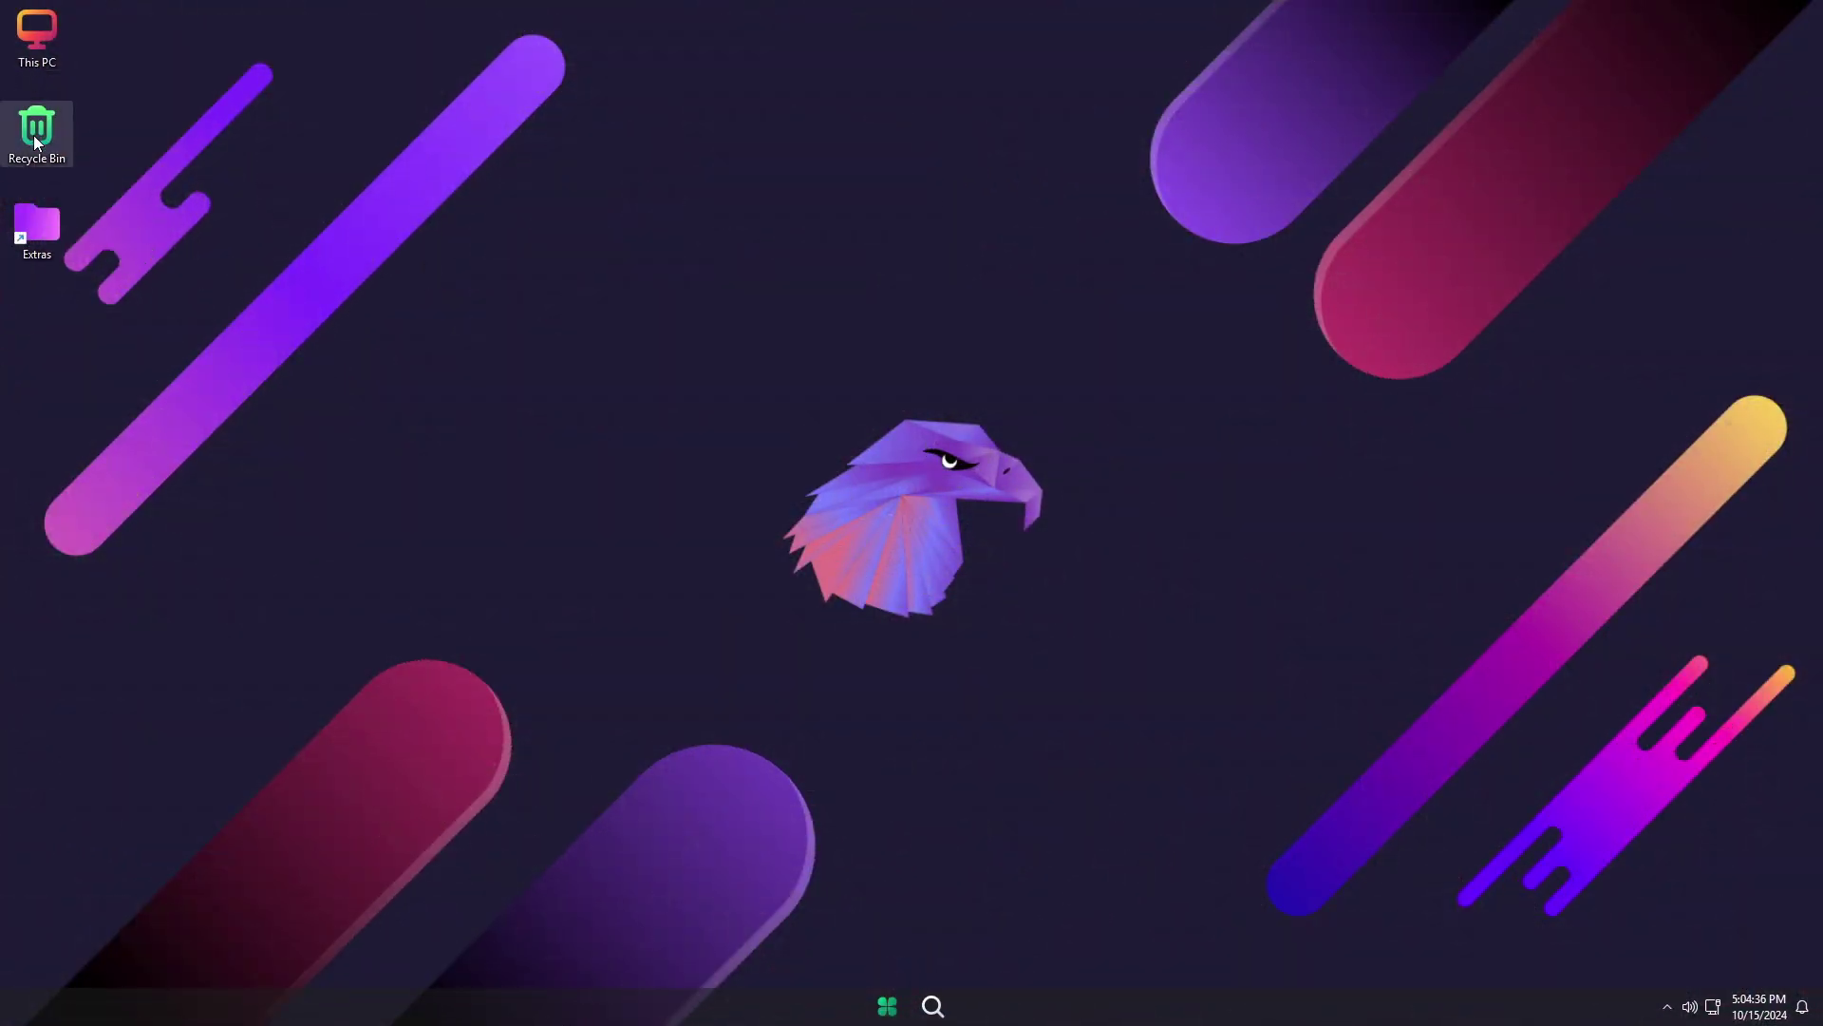
- Open the desktop's Extras folder in a maximized window and view the contents of its Activator and Browser subfolders
double_click(38, 228)
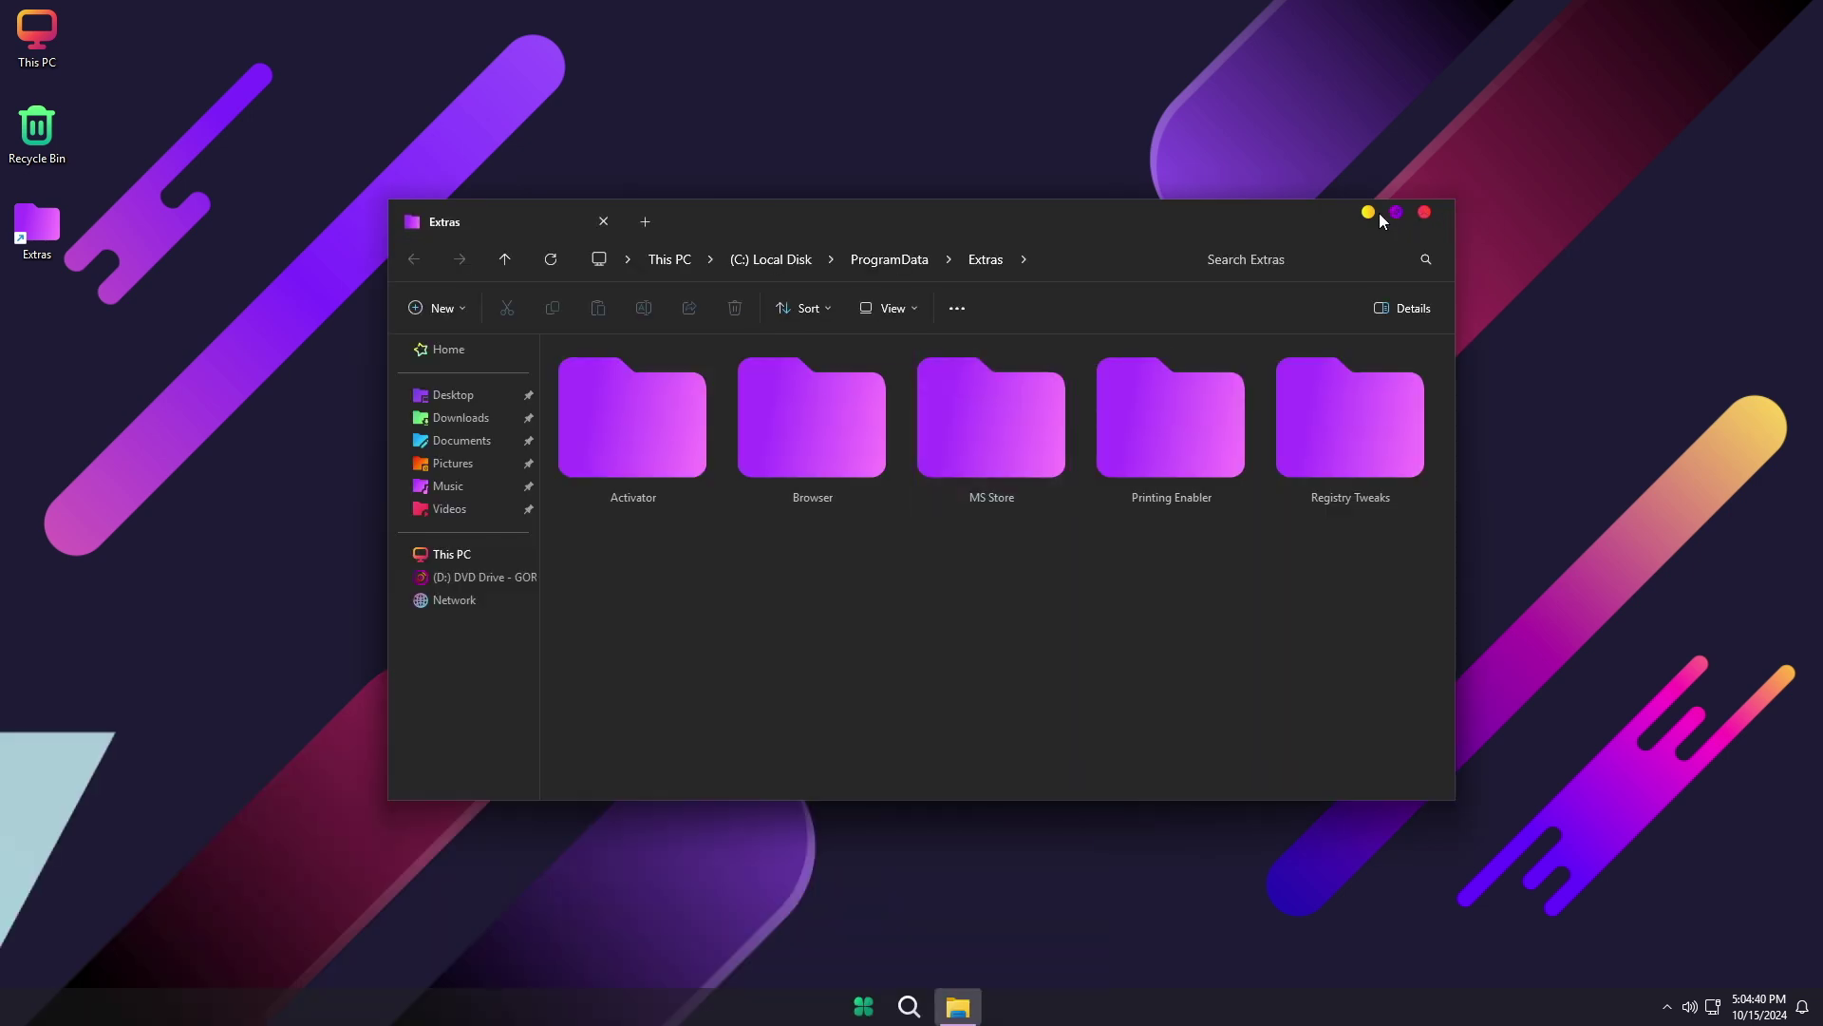
left_click(1395, 213)
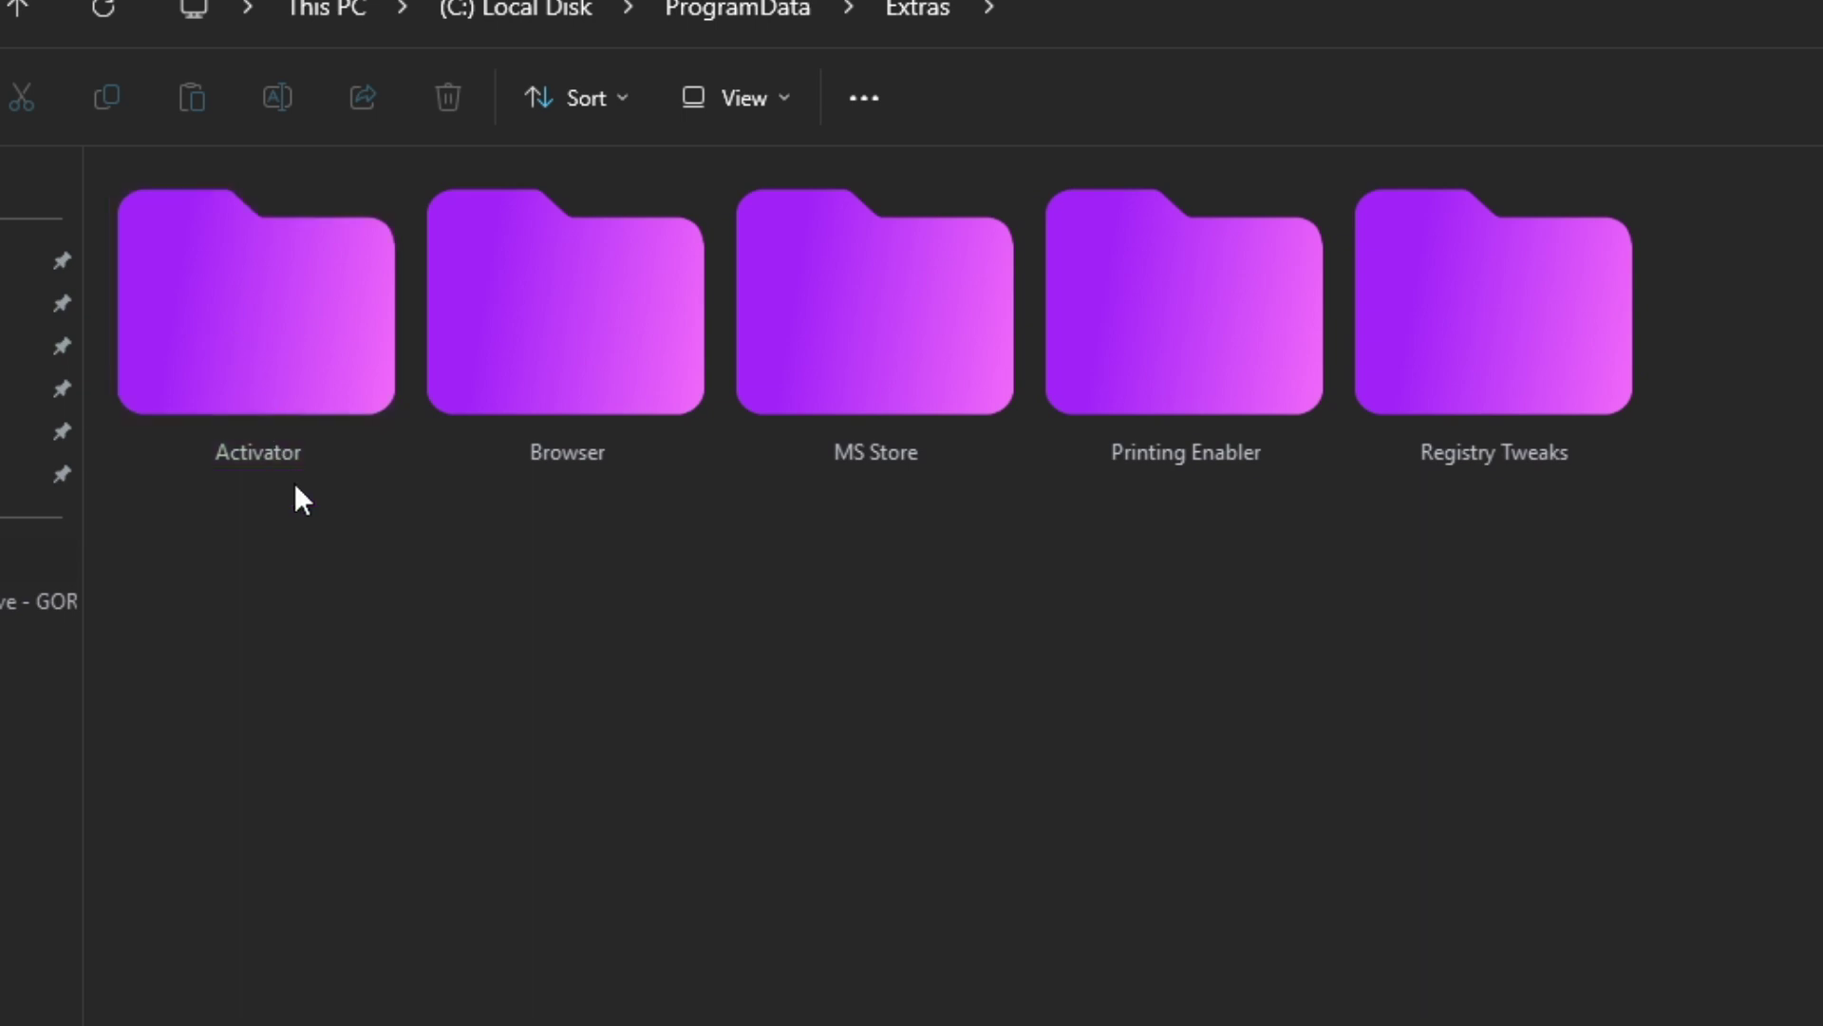
double_click(281, 380)
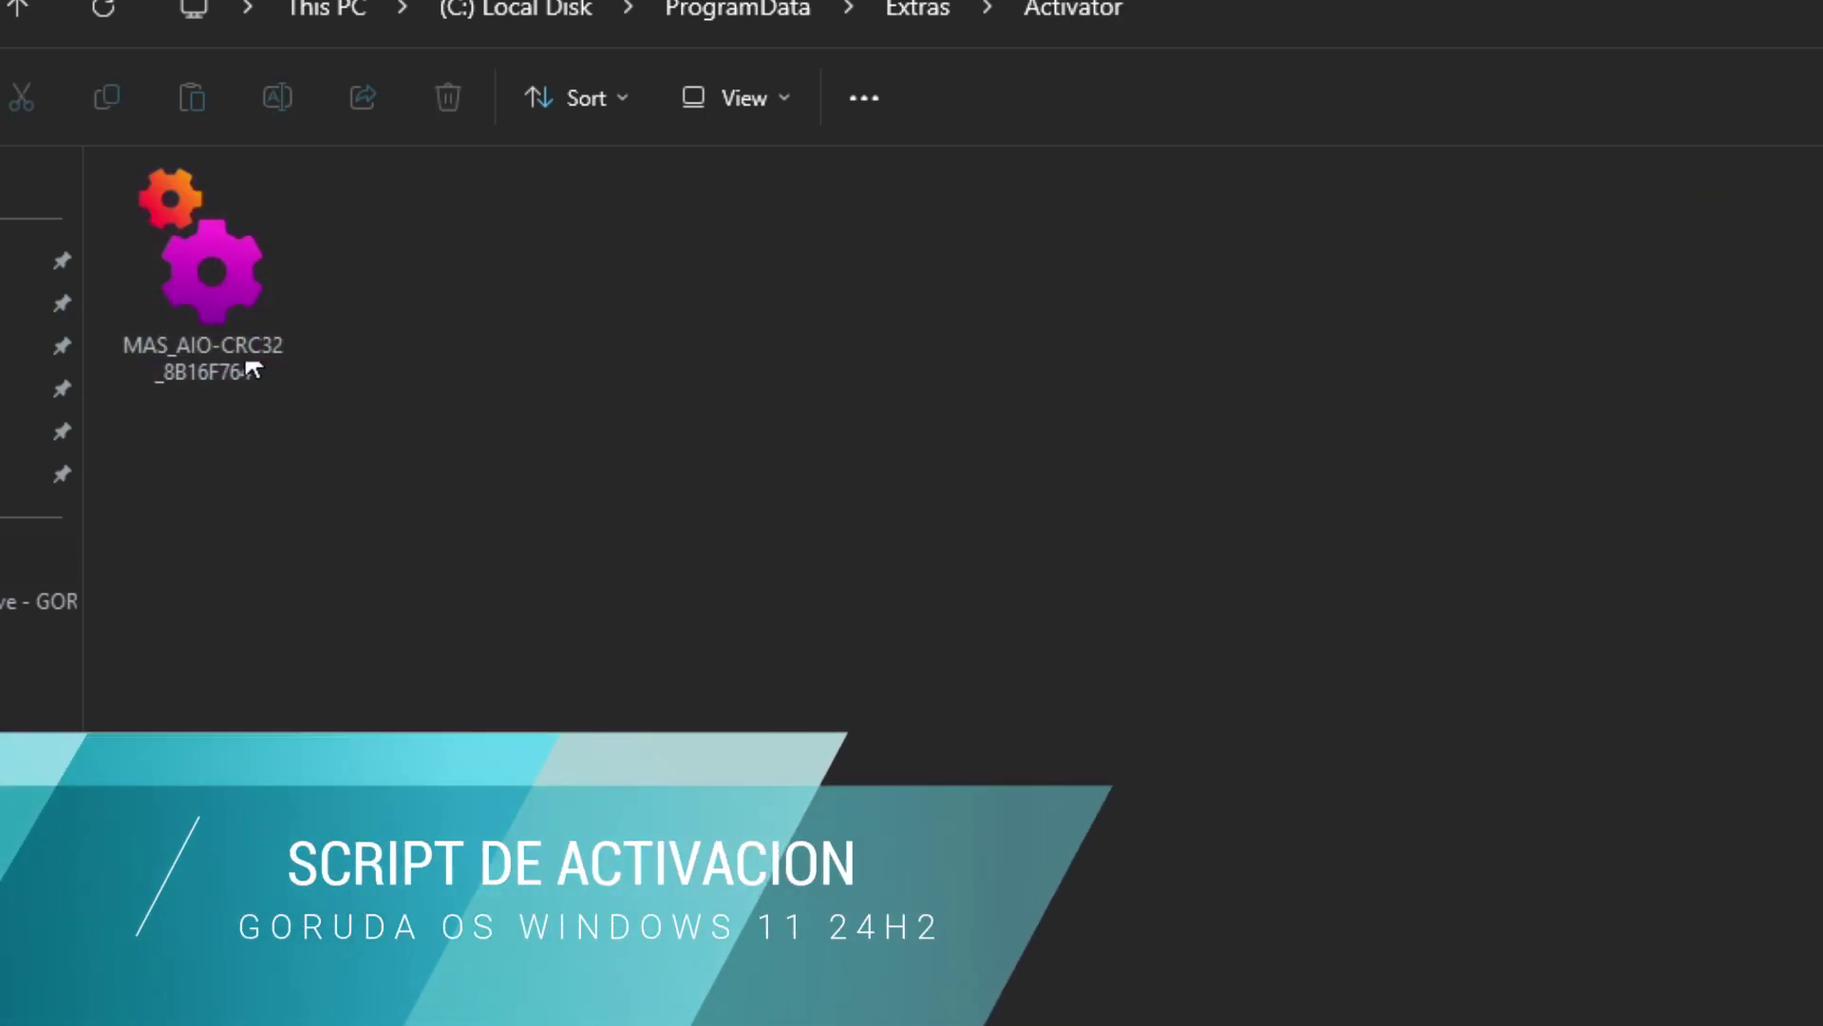
key("alt+Left")
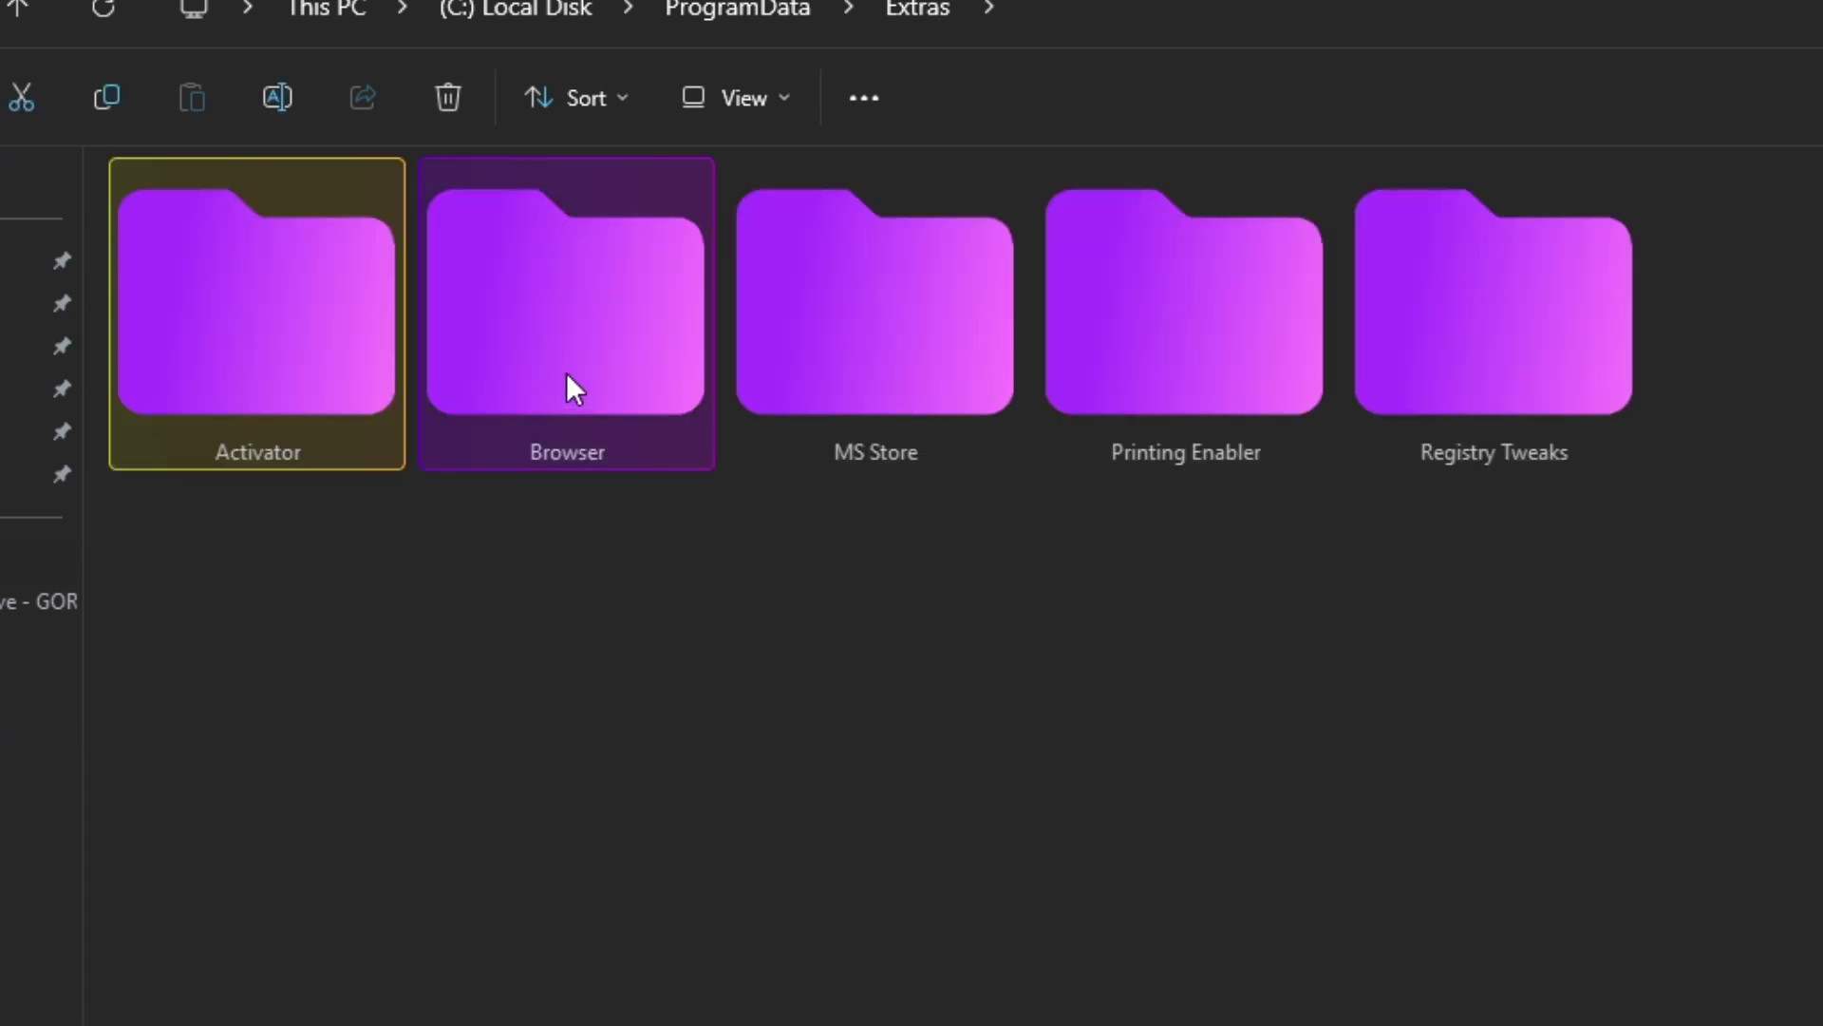
left_click(602, 346)
double_click(602, 346)
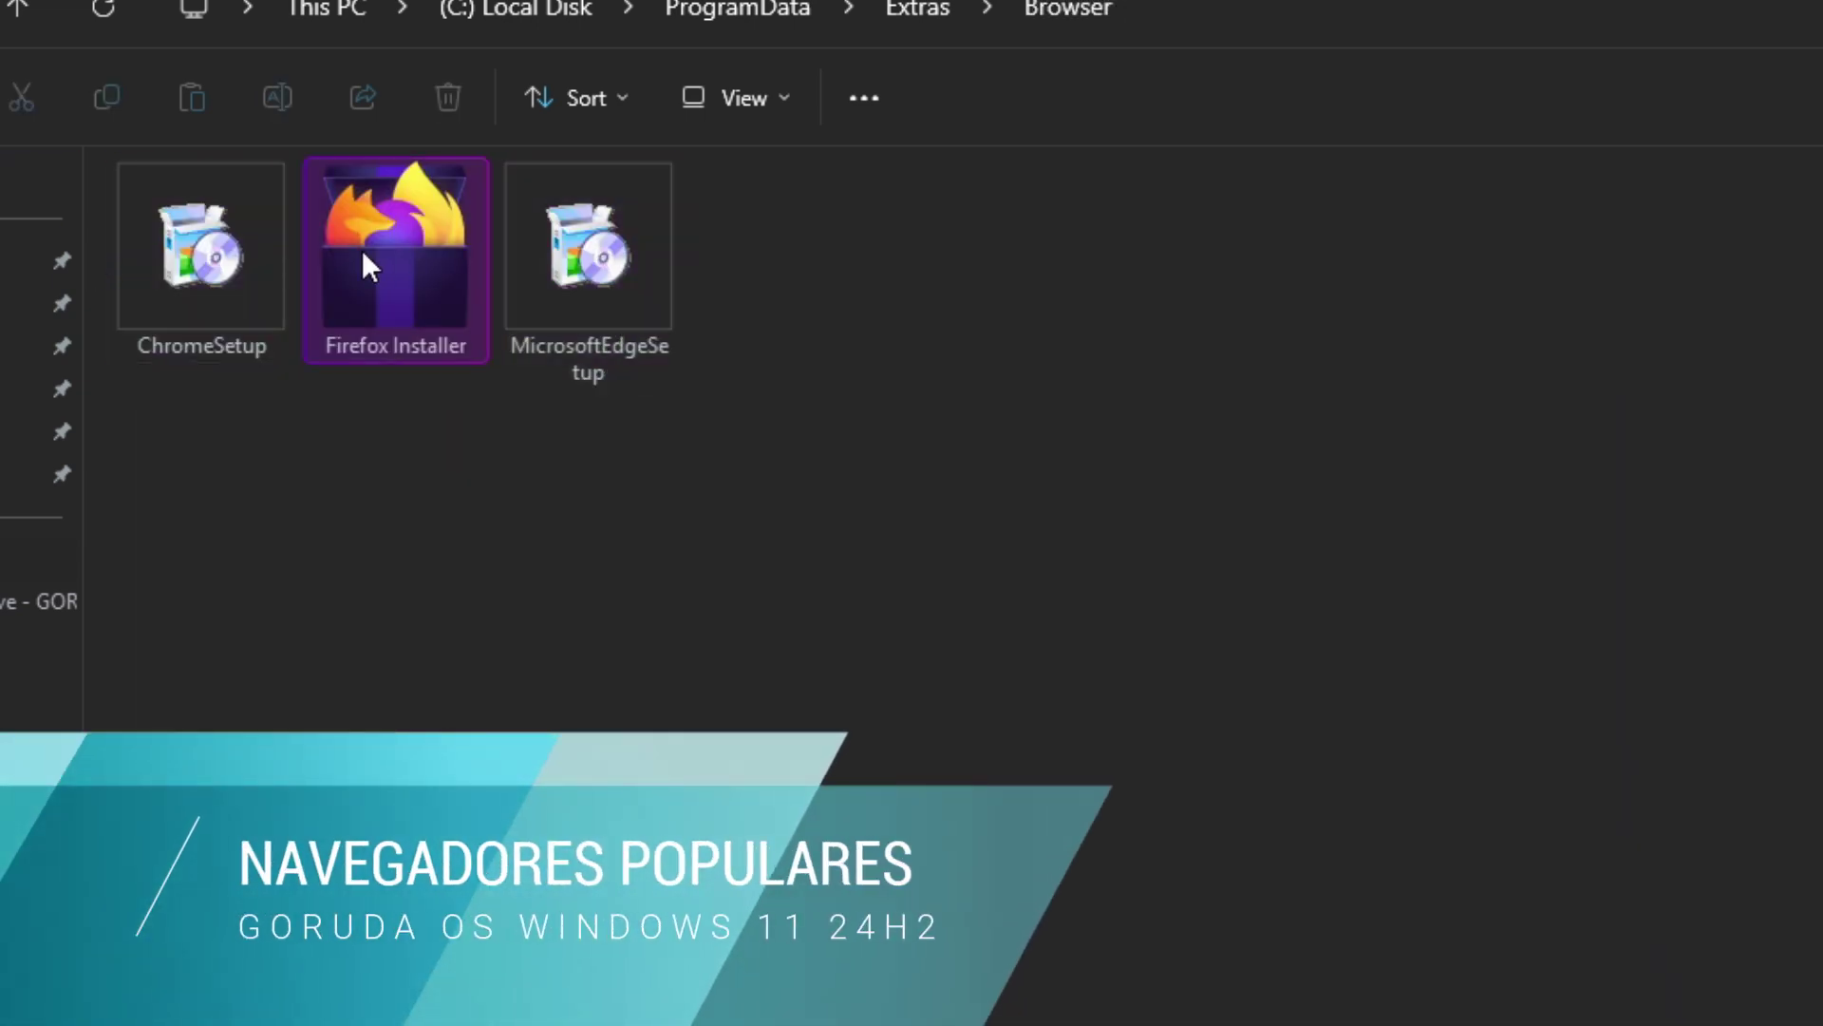
key("alt+Left")
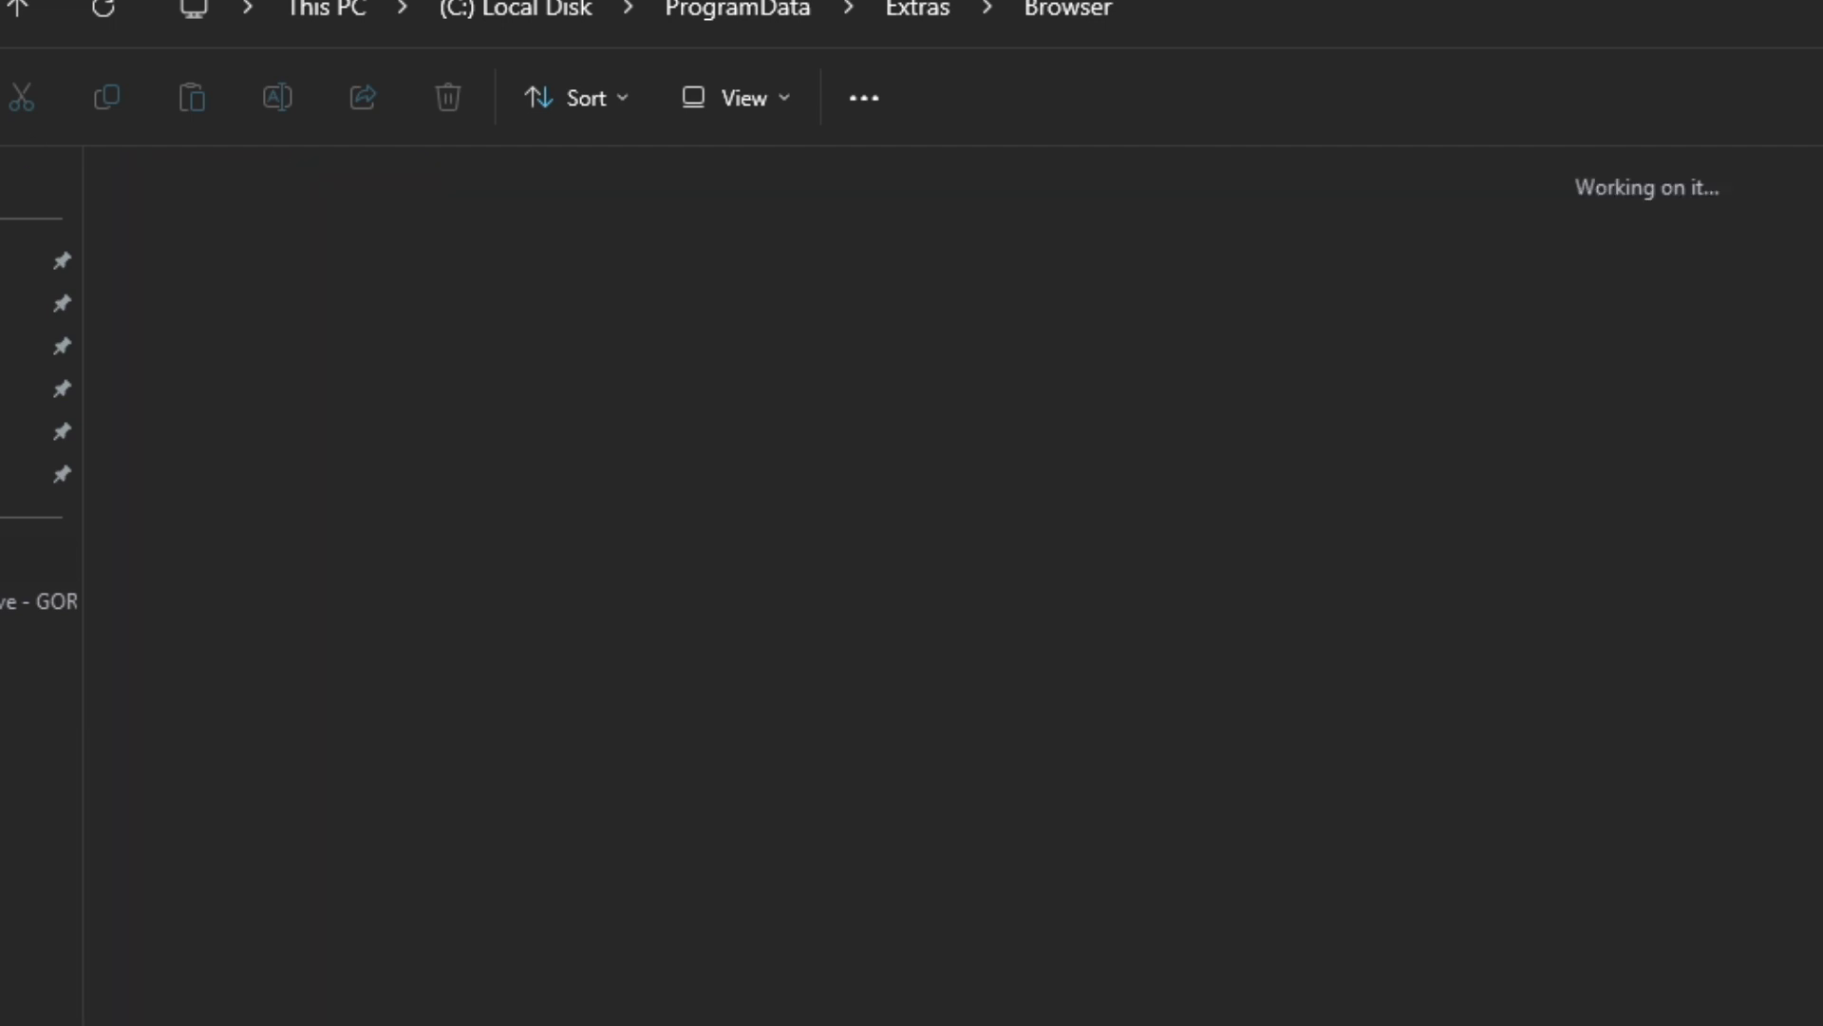
- View the contents of the MS Store, Printing Enabler and Registry Tweaks subfolders of Extras
double_click(850, 328)
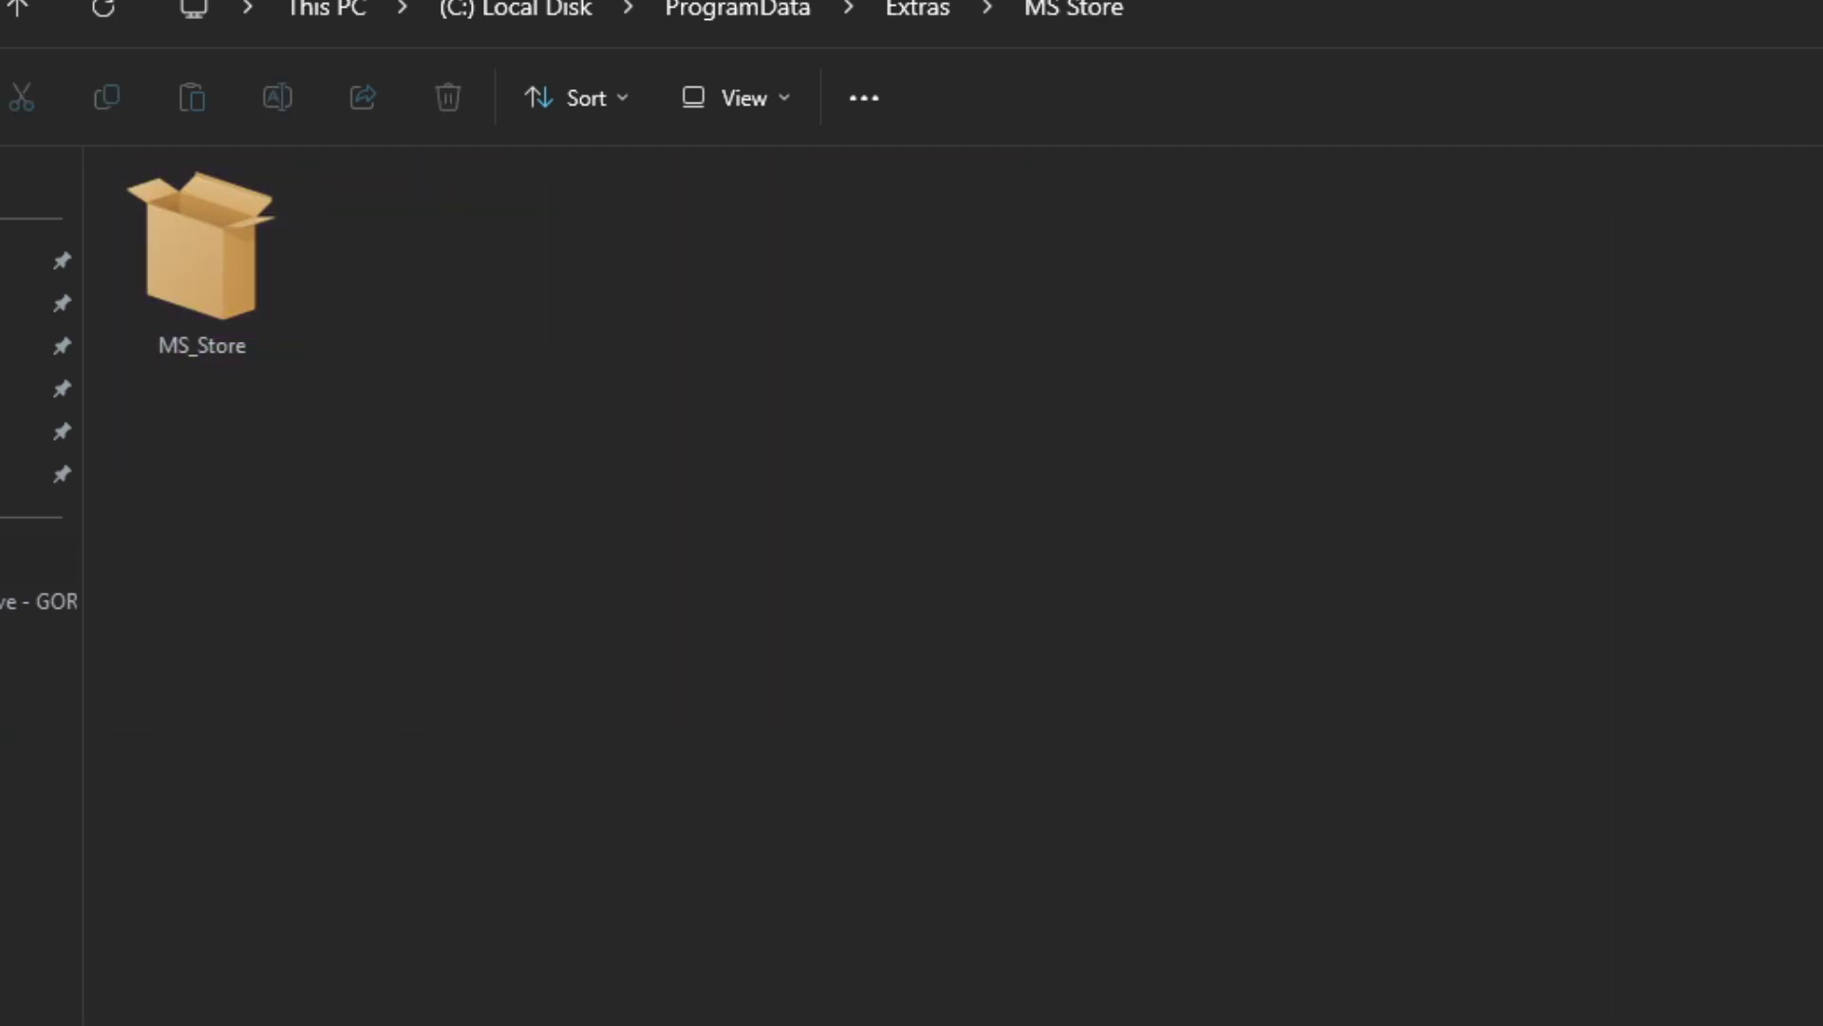
key("alt+Left")
double_click(1175, 361)
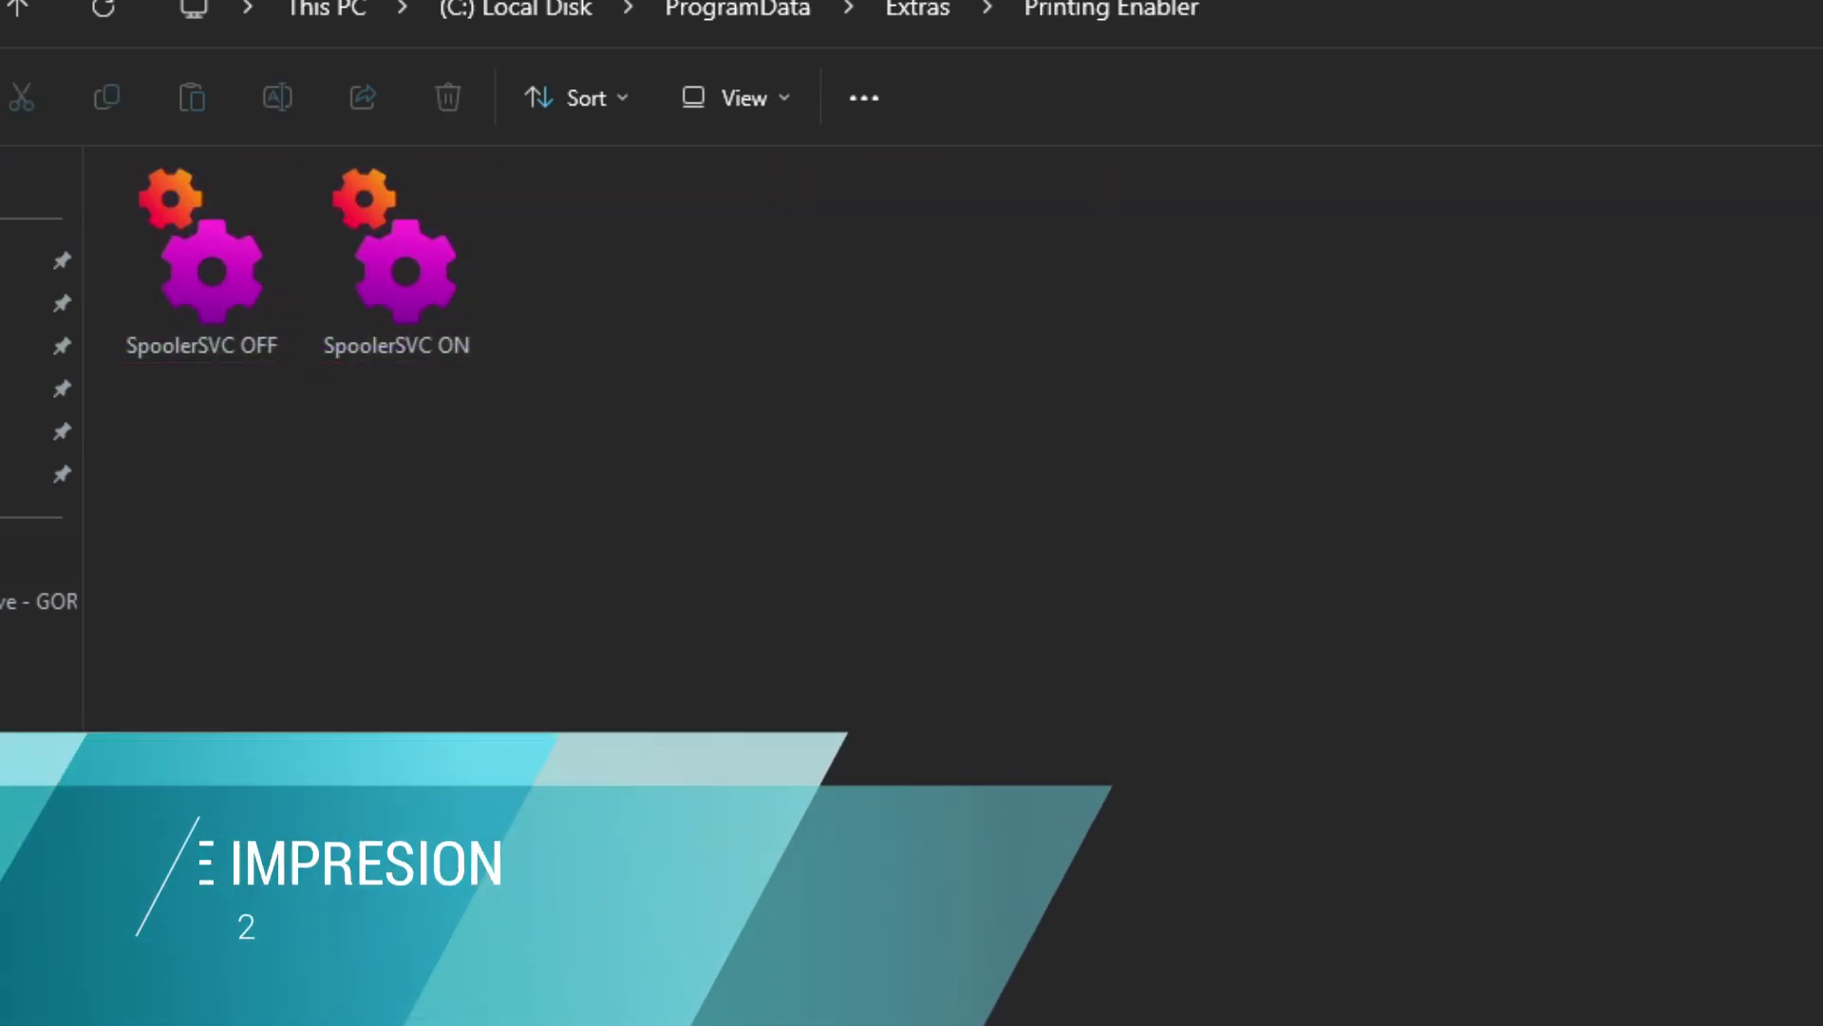
key("alt+Left")
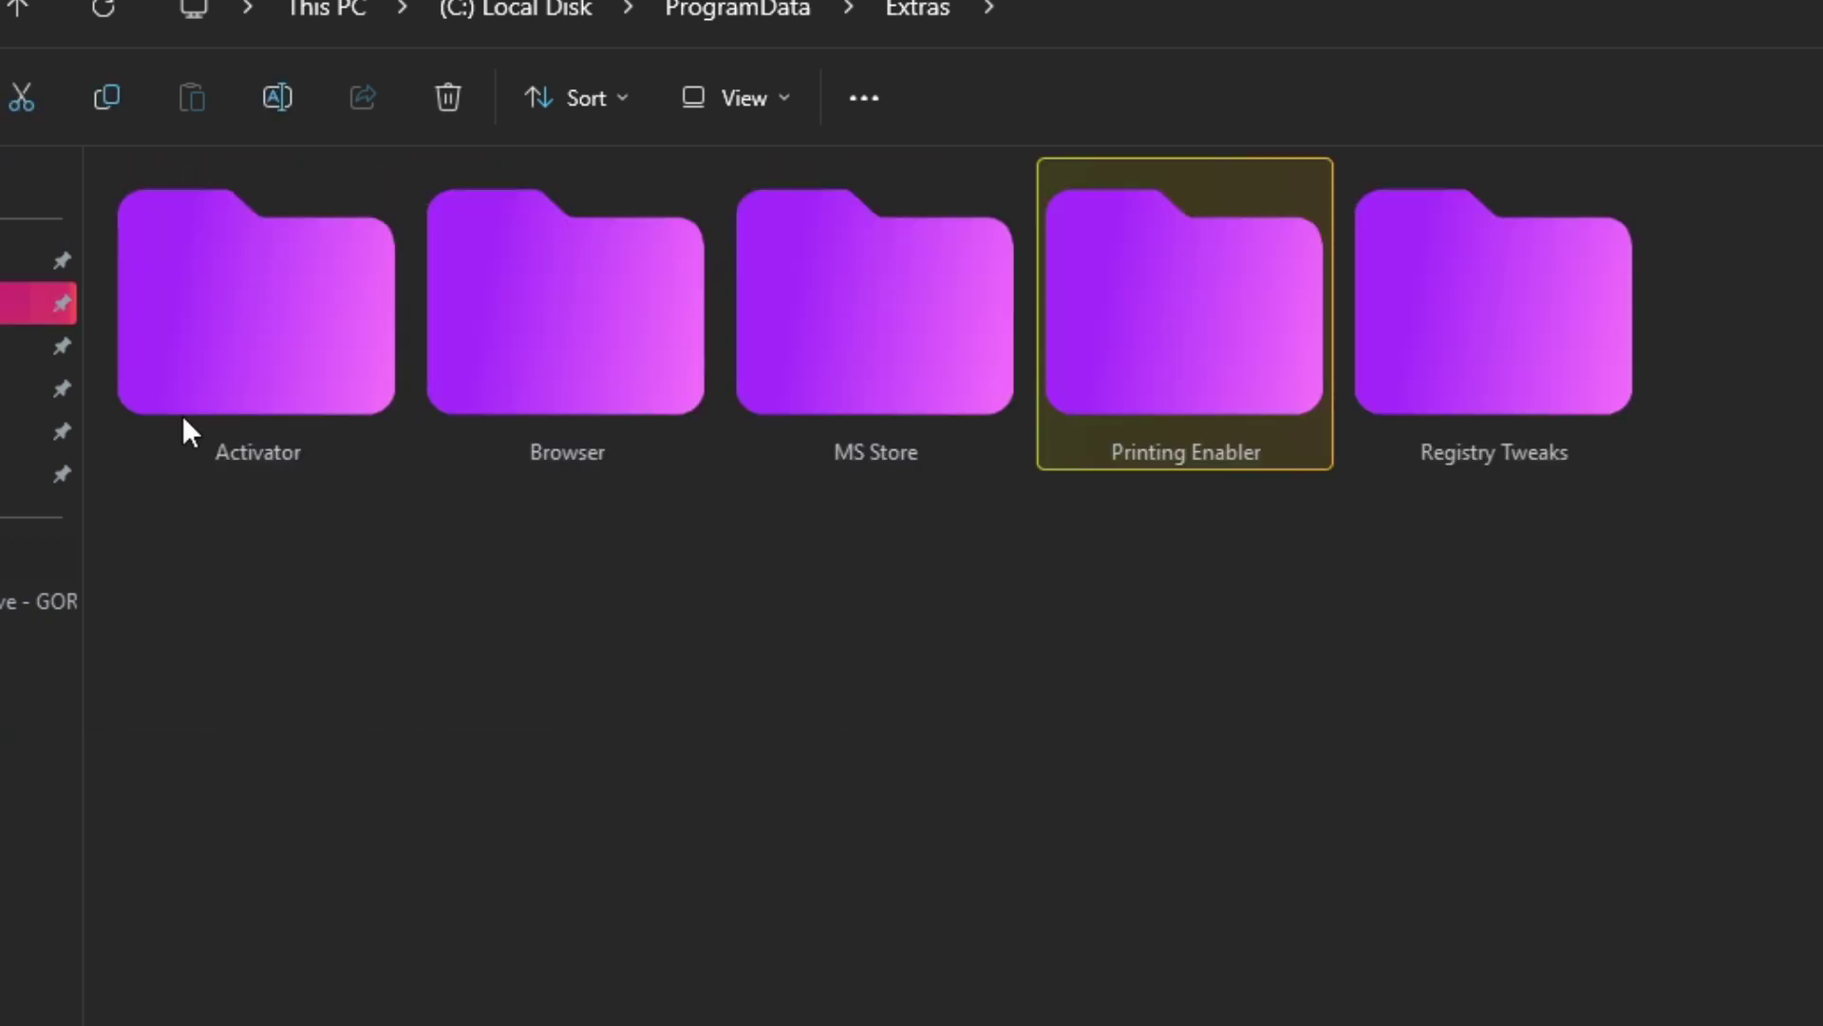
double_click(1487, 366)
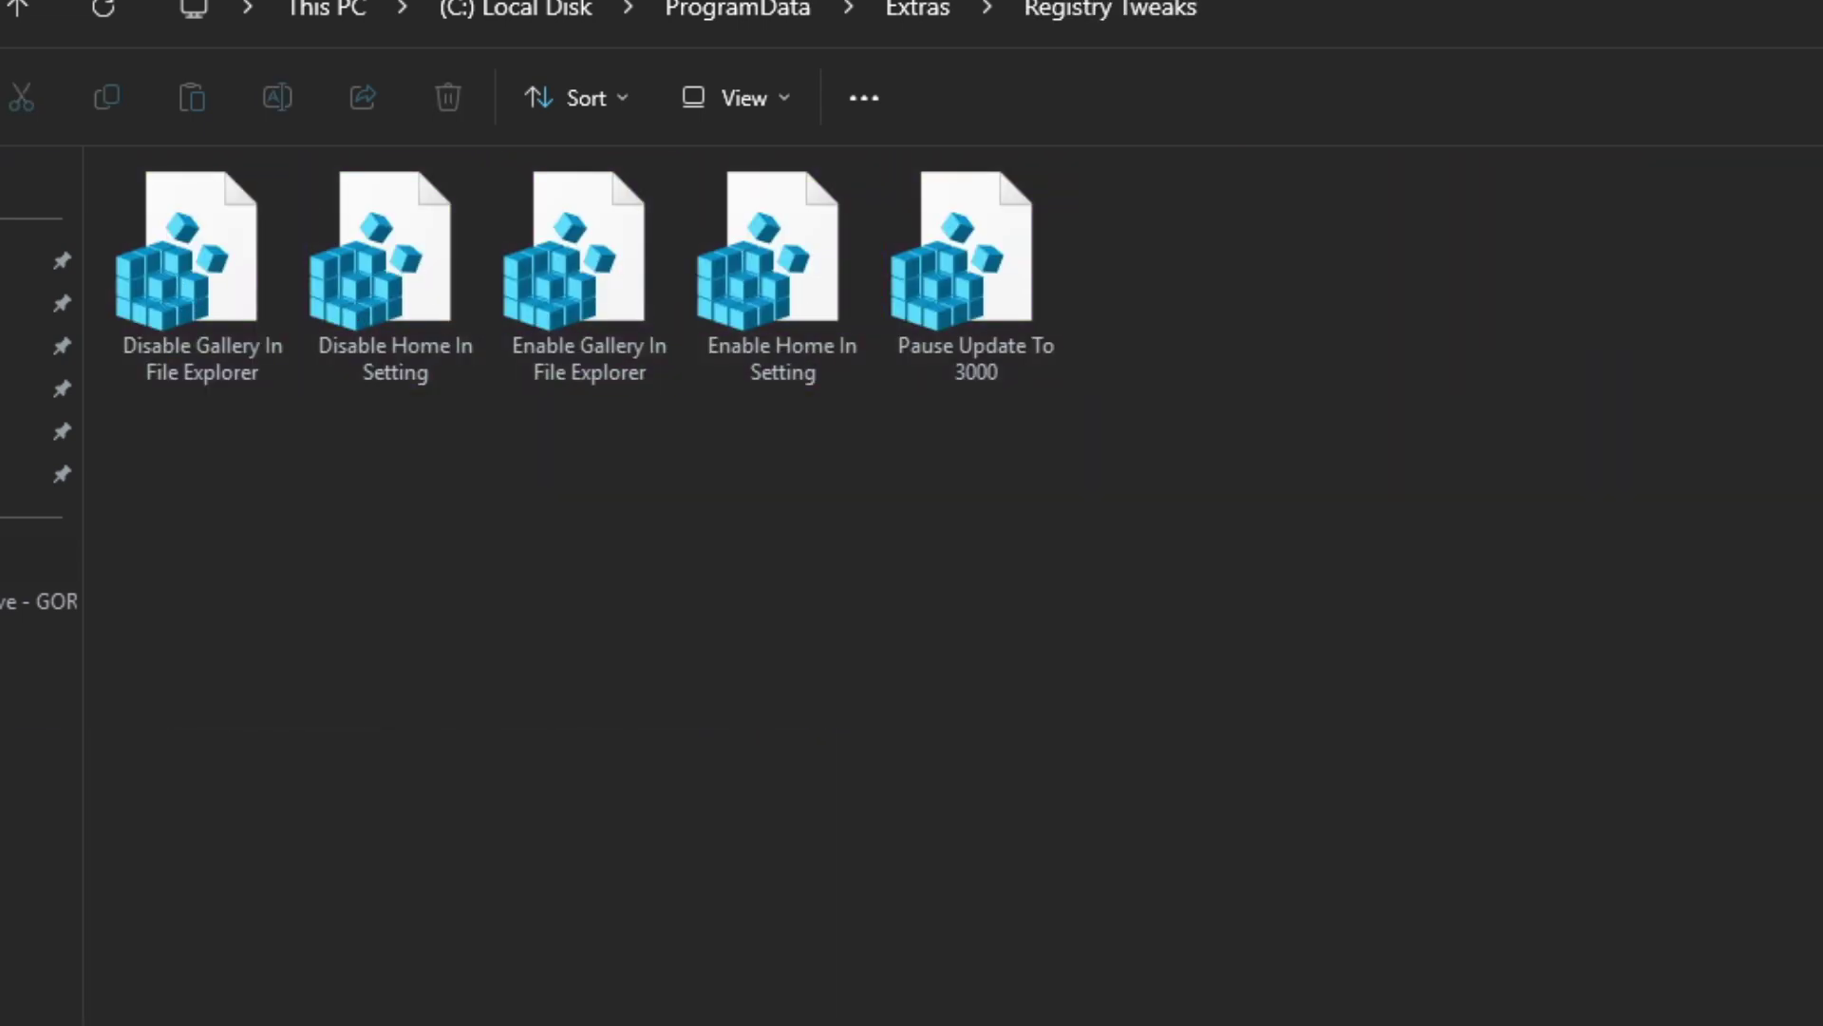
- Go back up from Registry Tweaks to the ProgramData folder and close the folder window
left_click(17, 6)
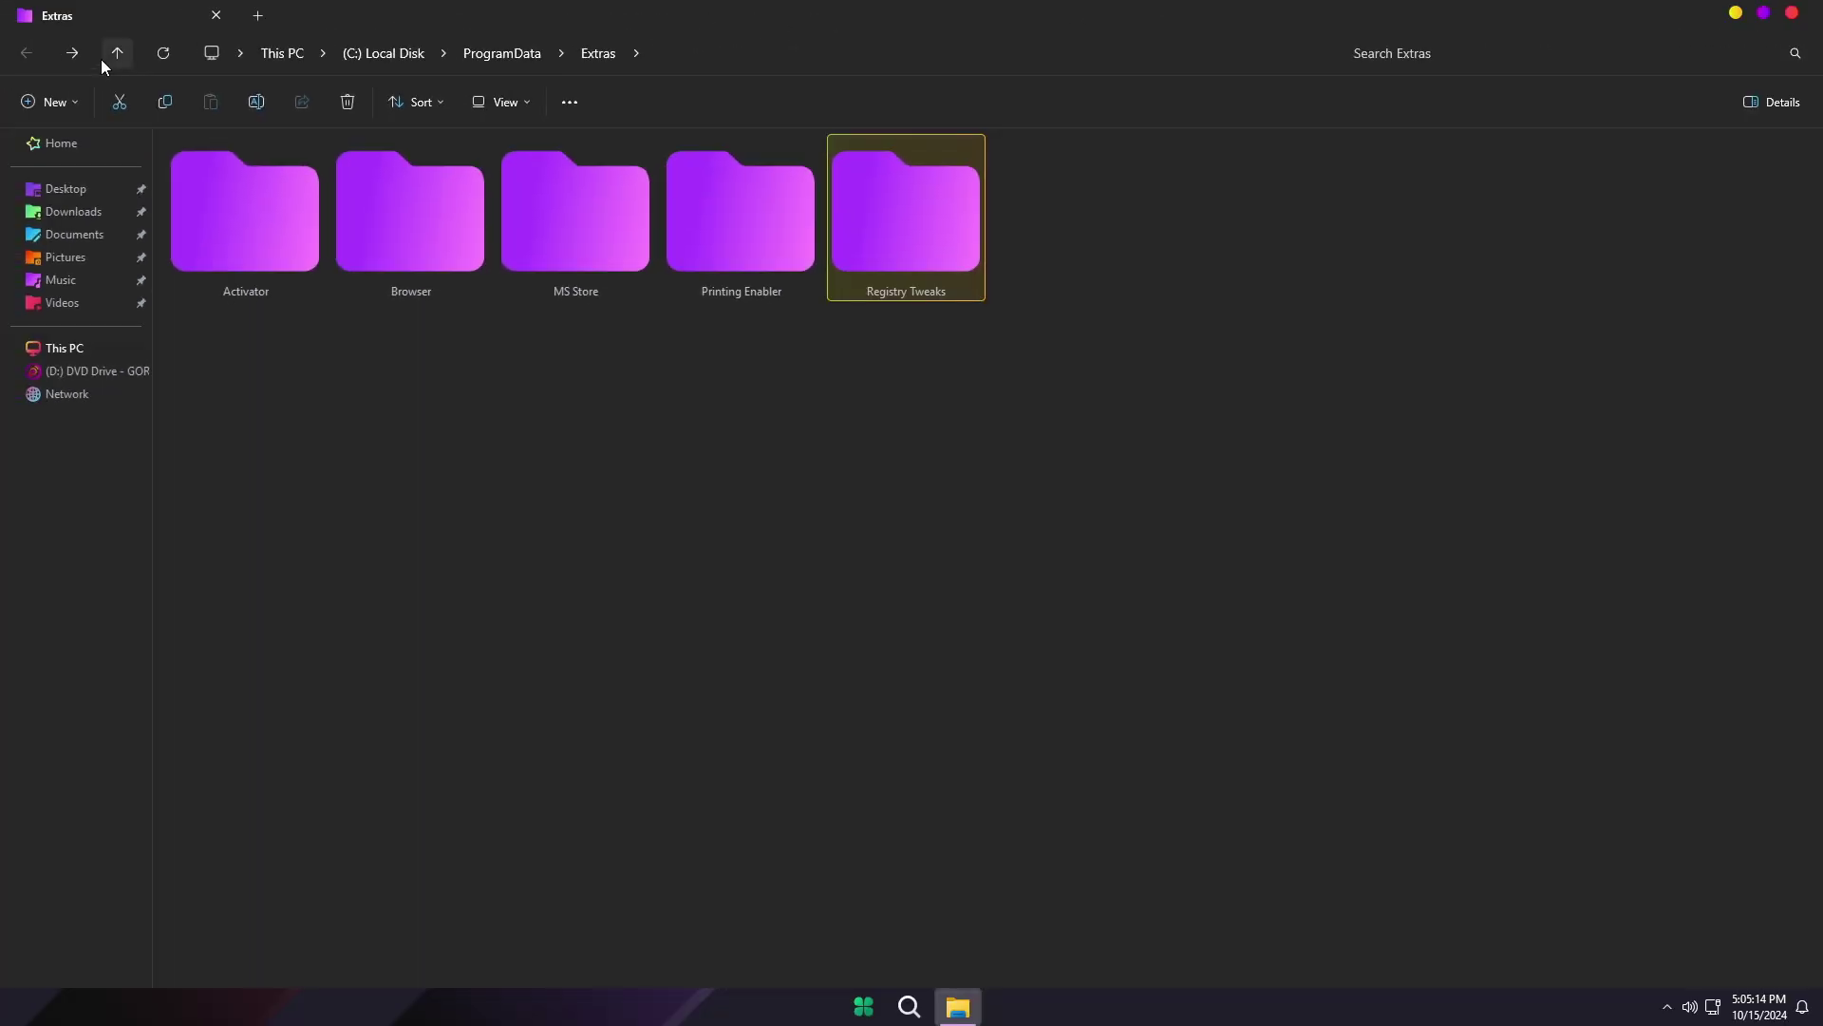
left_click(113, 61)
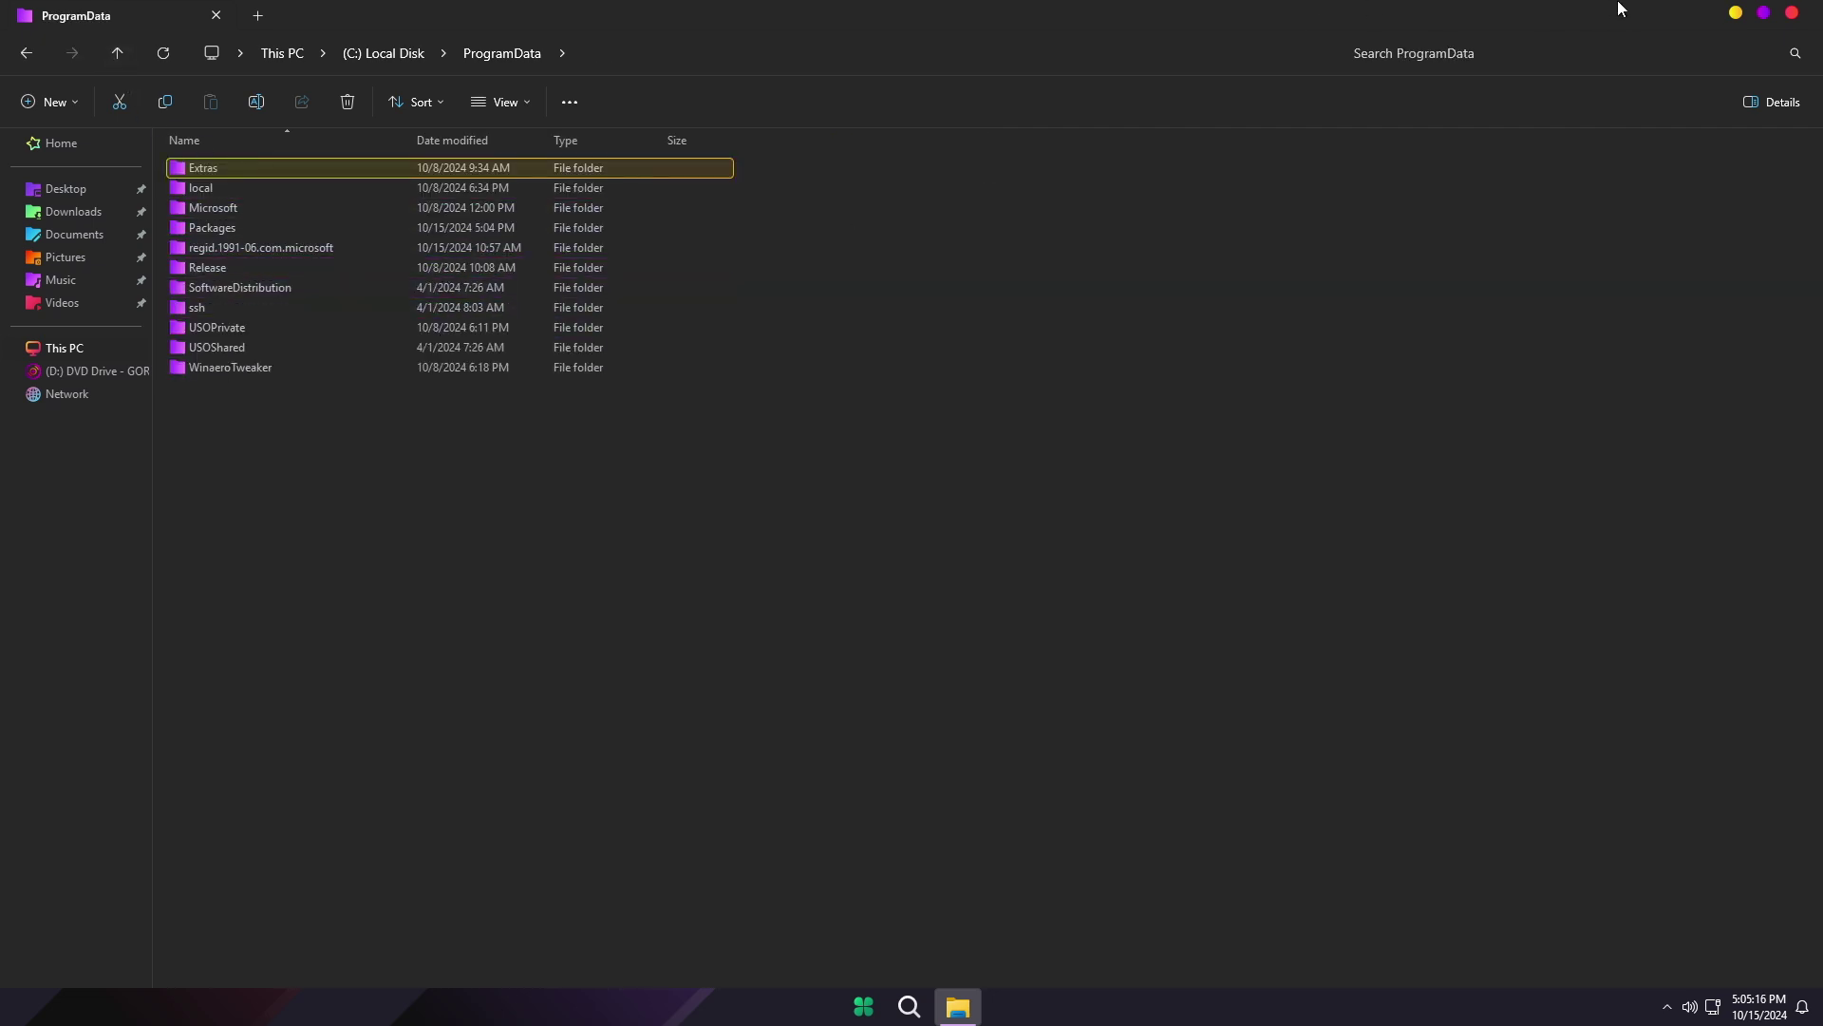
left_click(1791, 15)
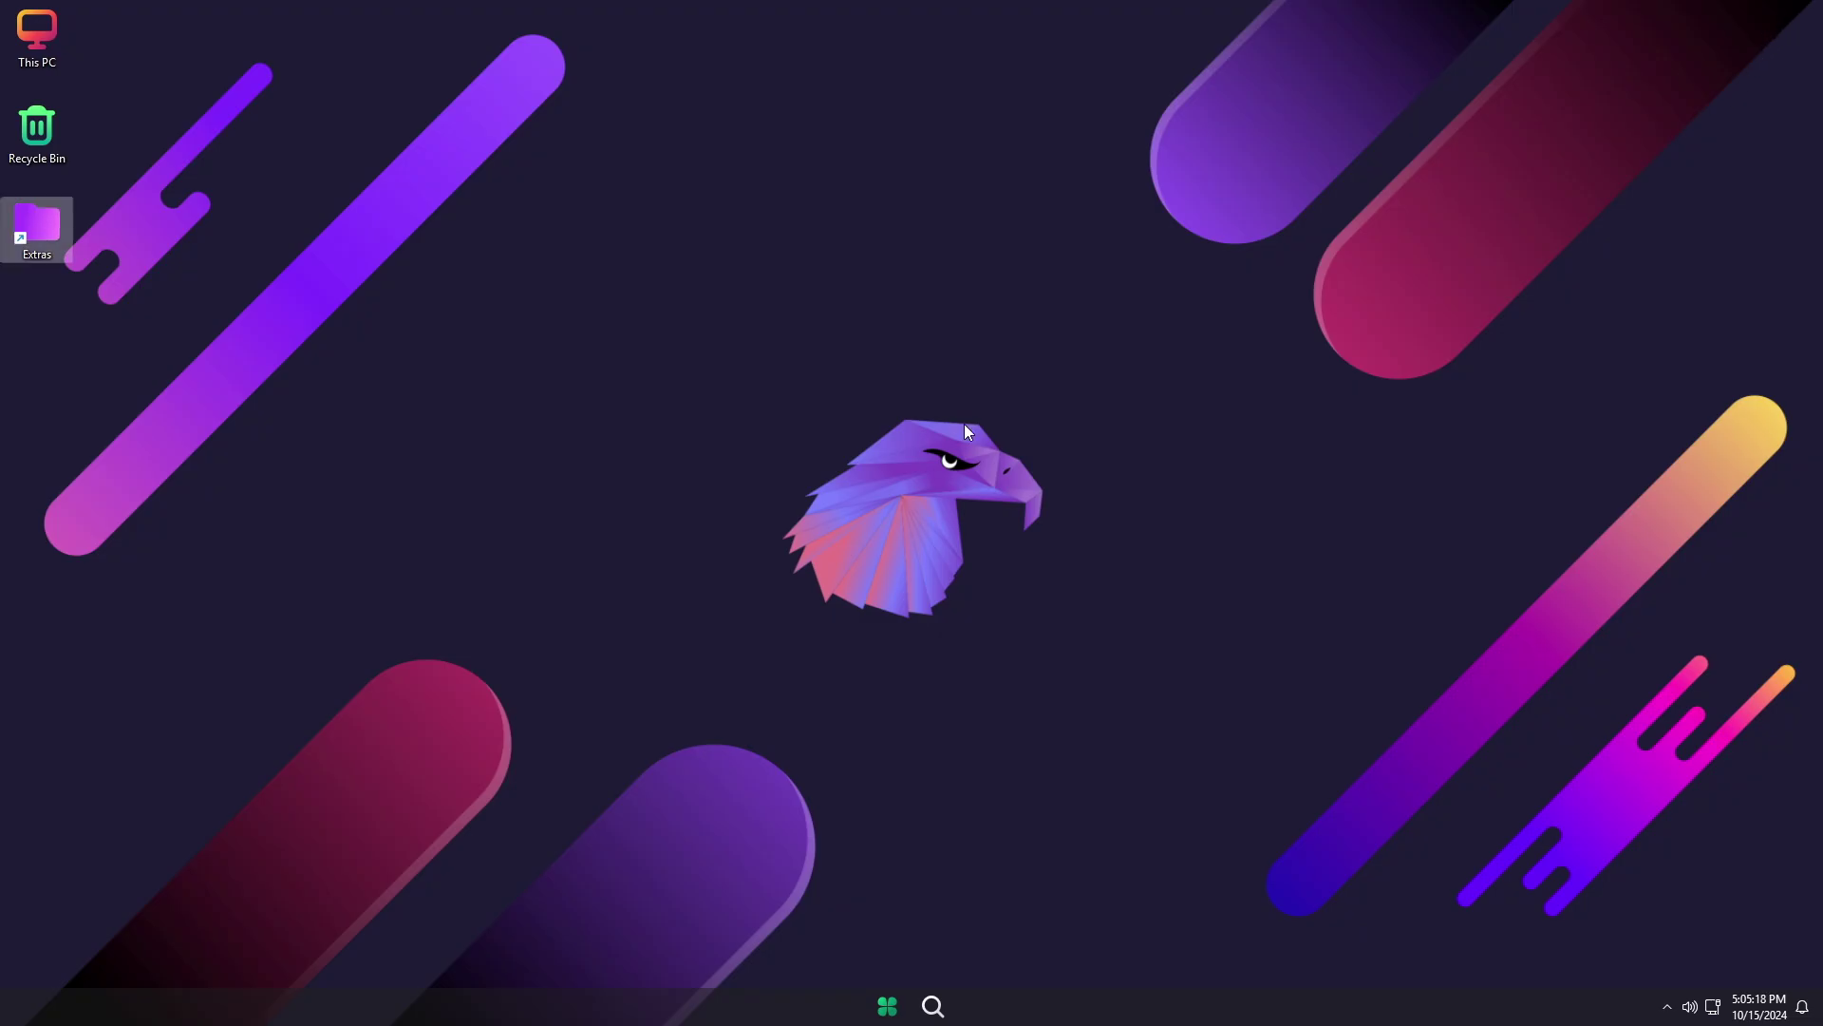
- Check the installed Windows version and OS build in the About Windows dialog and close it
left_click(886, 1009)
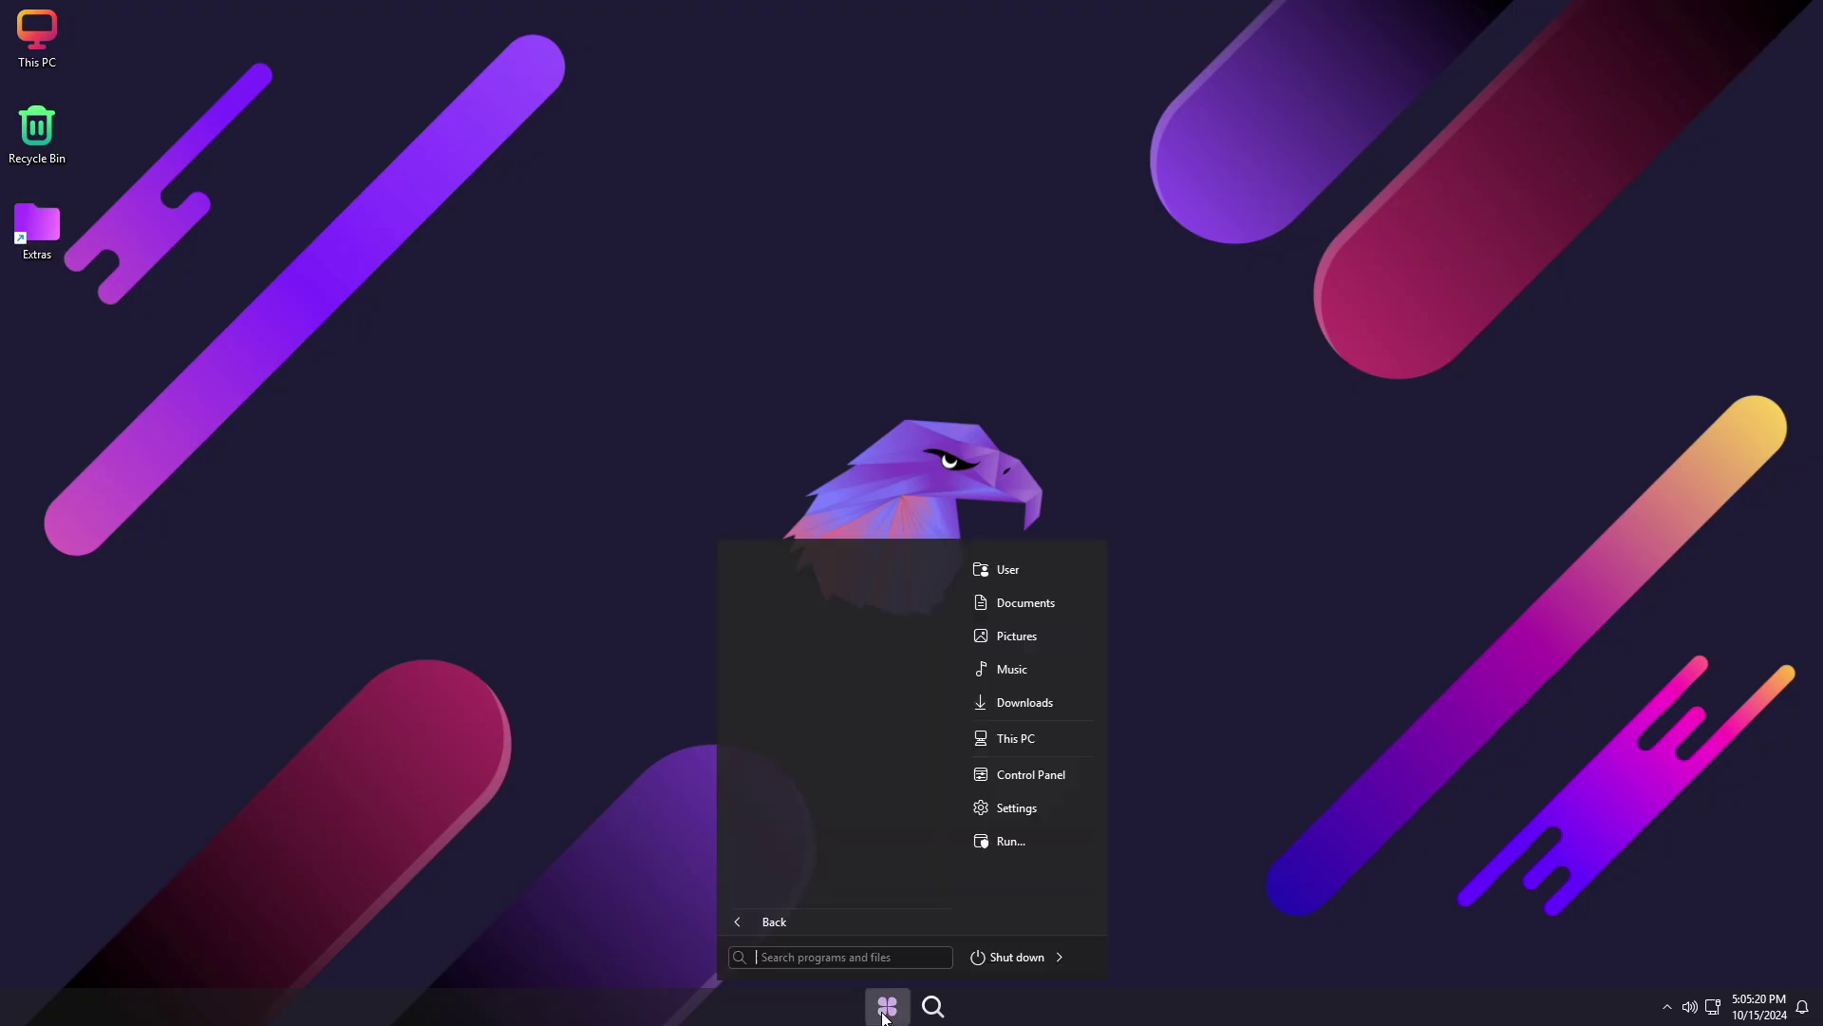
type("windows")
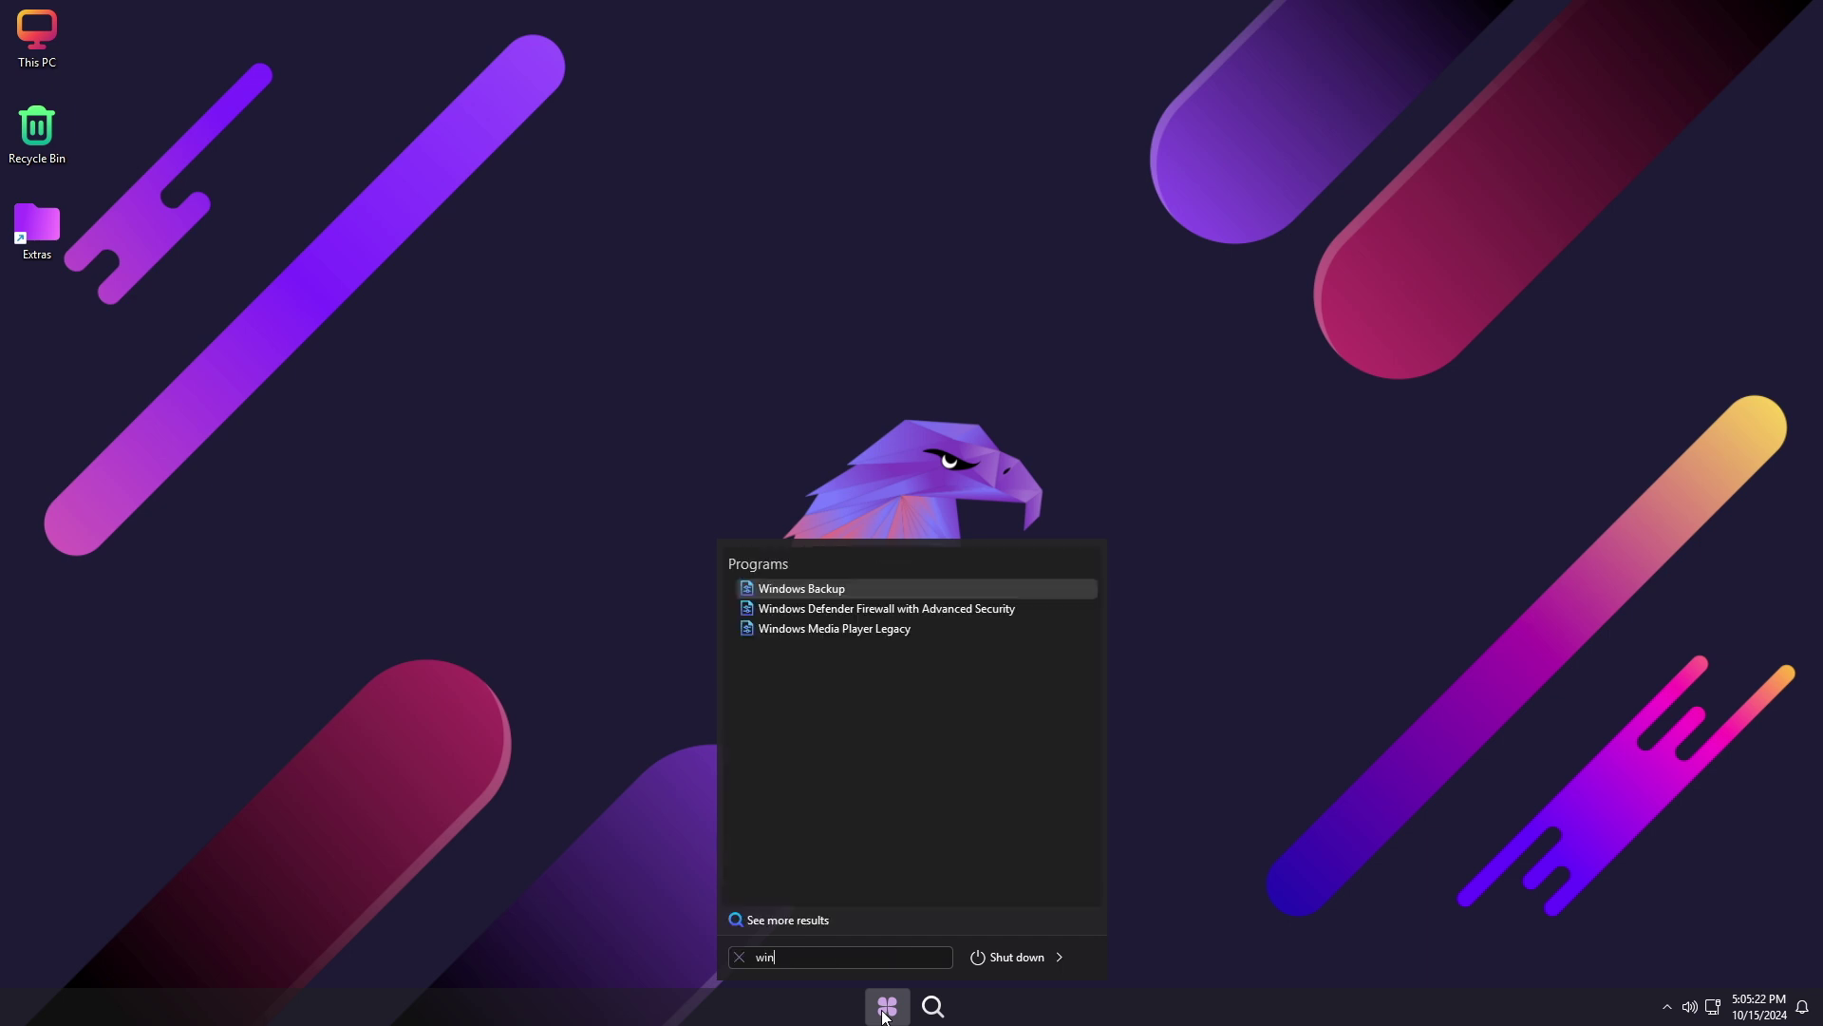
key("Return")
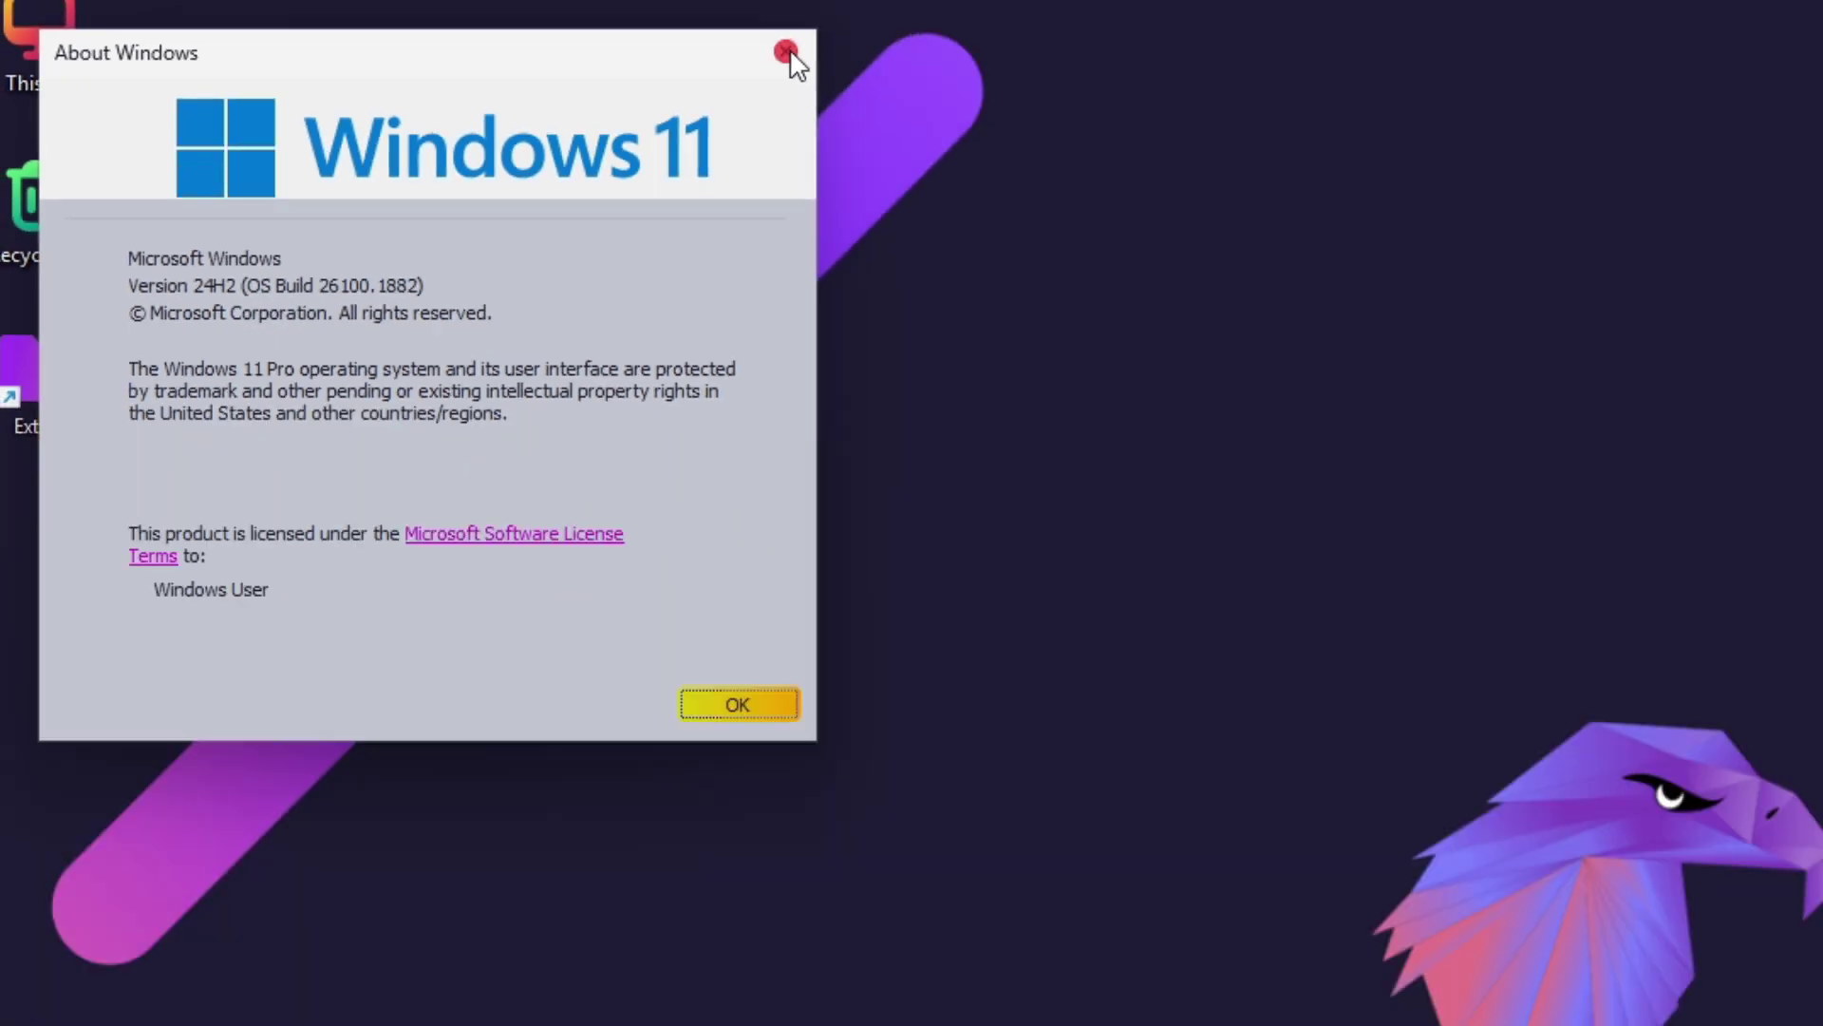
left_click(1208, 61)
- Examine the running processes and the CPU and memory performance in Task Manager, and close it
right_click(1129, 1014)
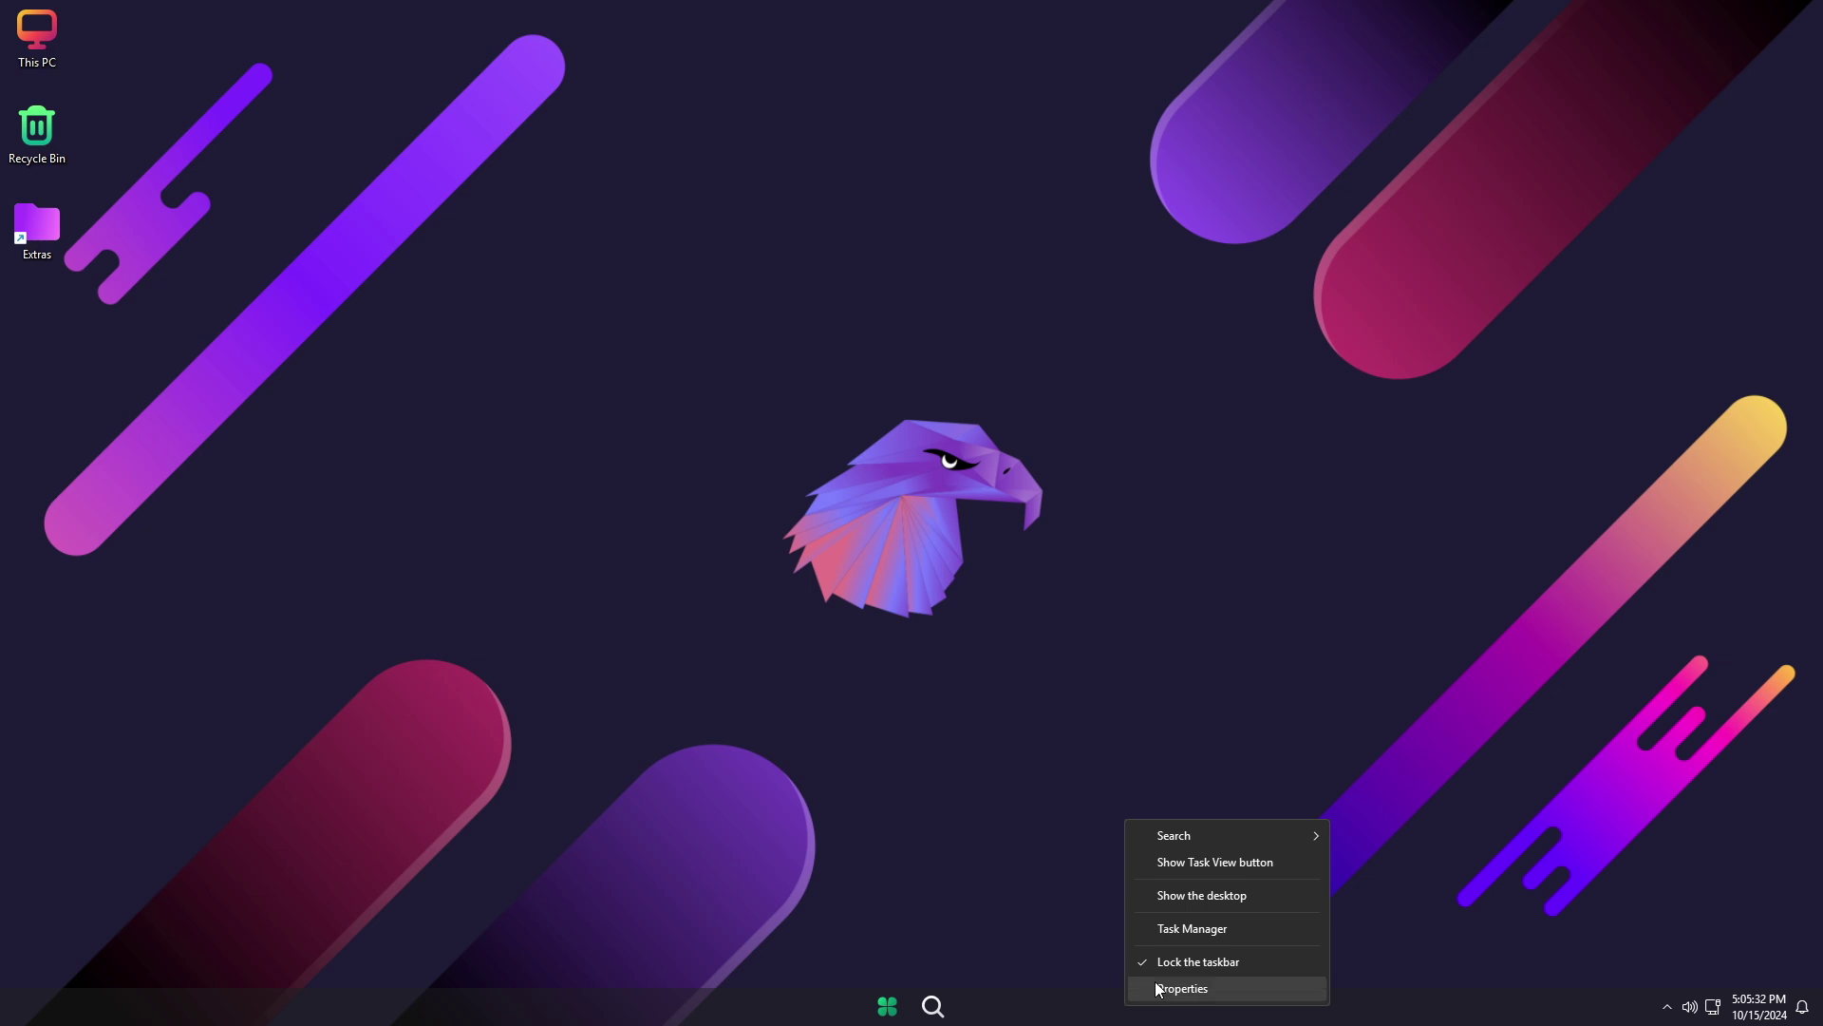
left_click(1183, 933)
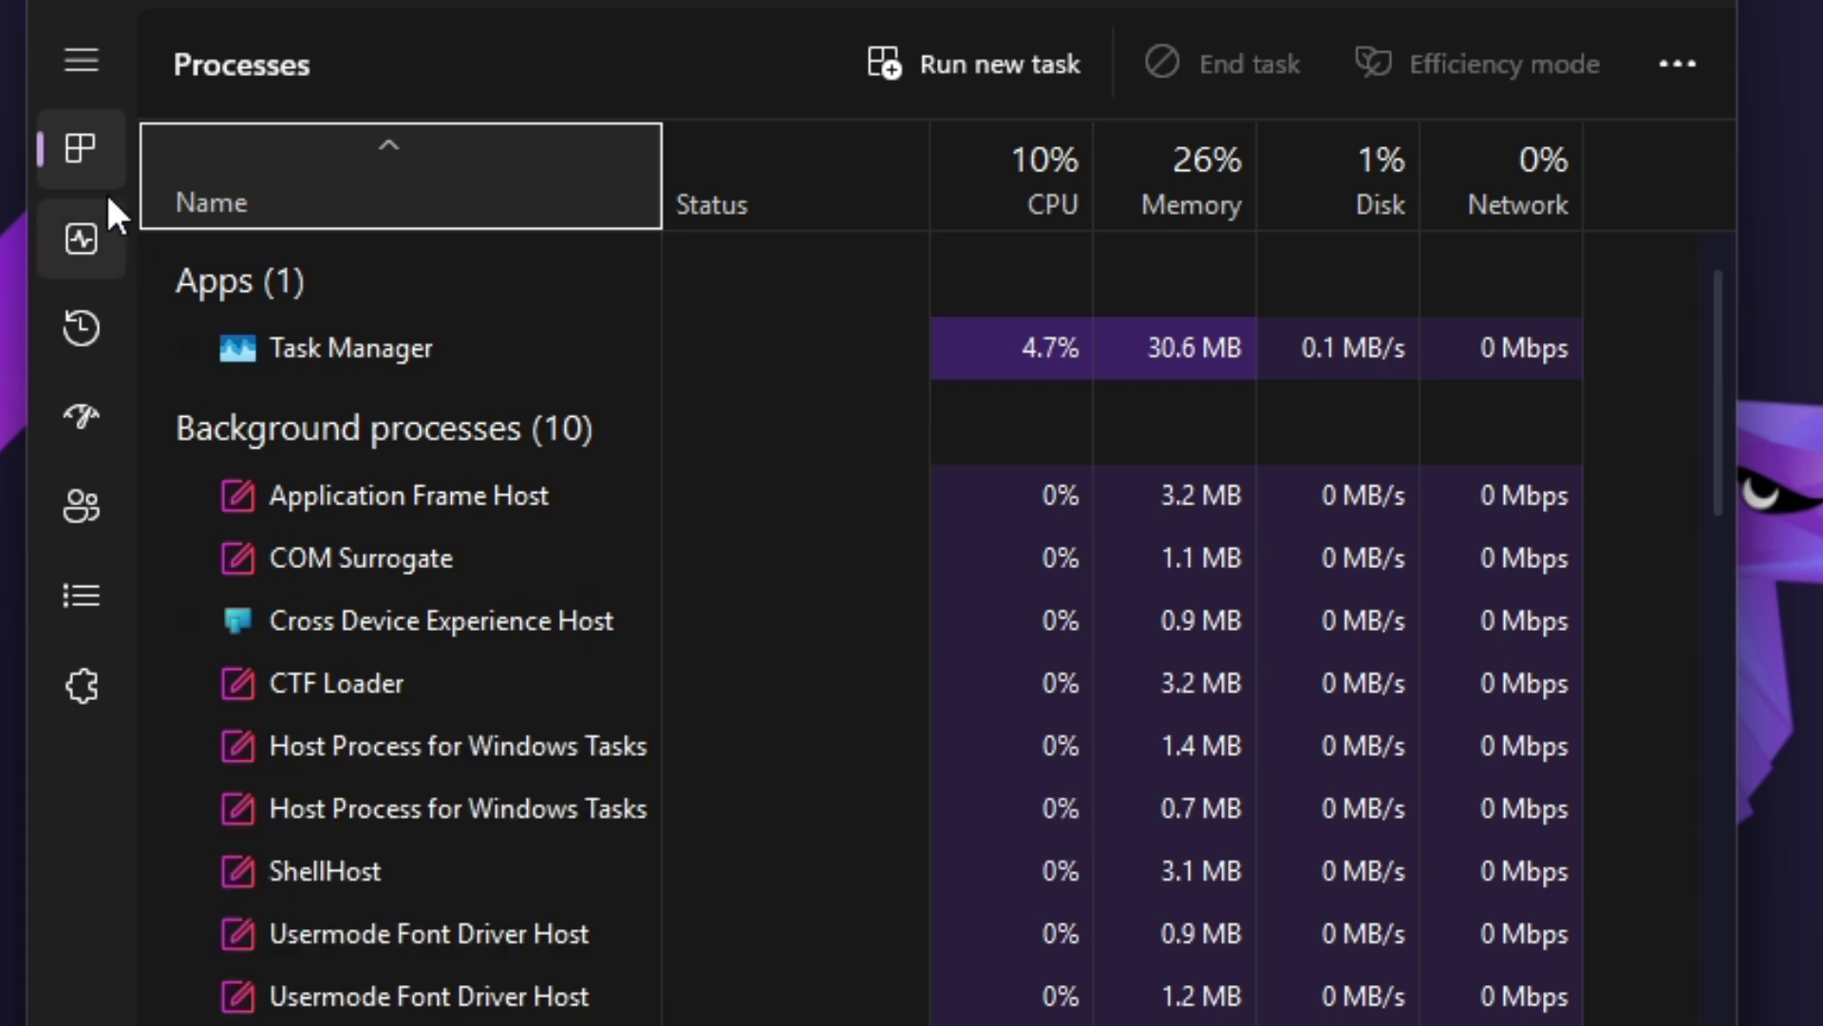
left_click(81, 249)
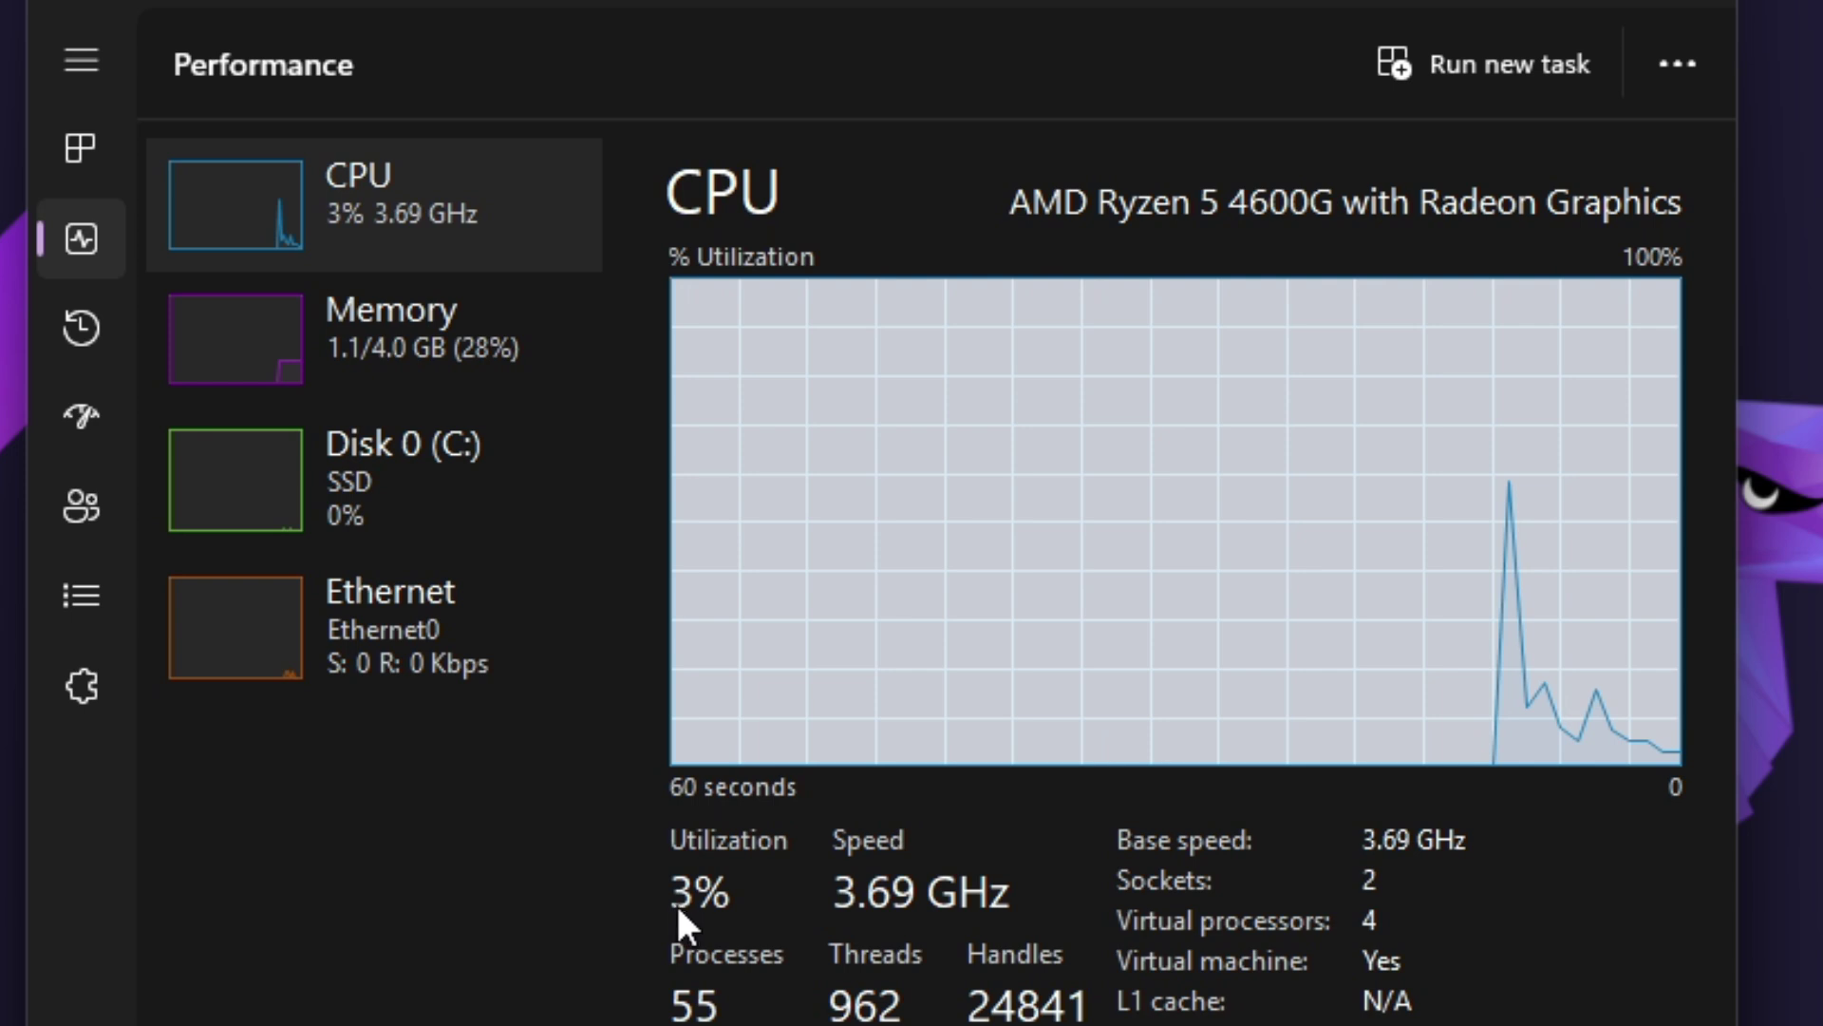
left_click(436, 379)
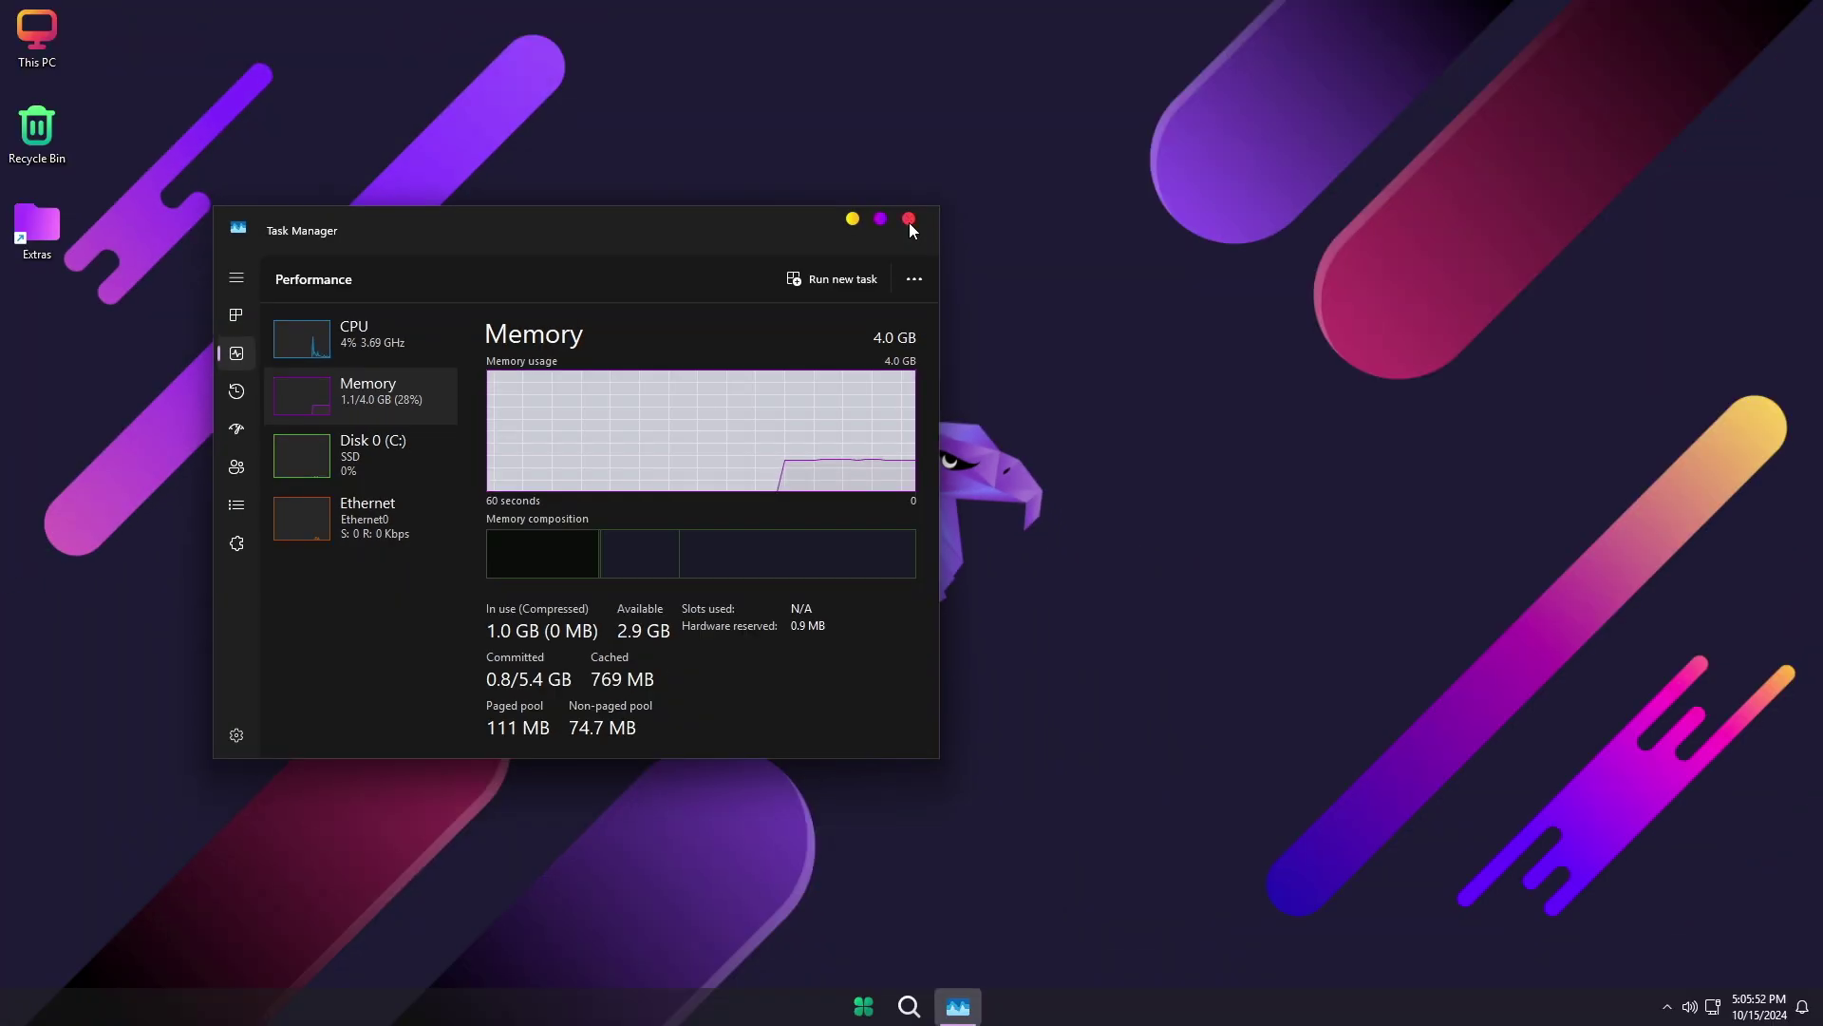
left_click(909, 220)
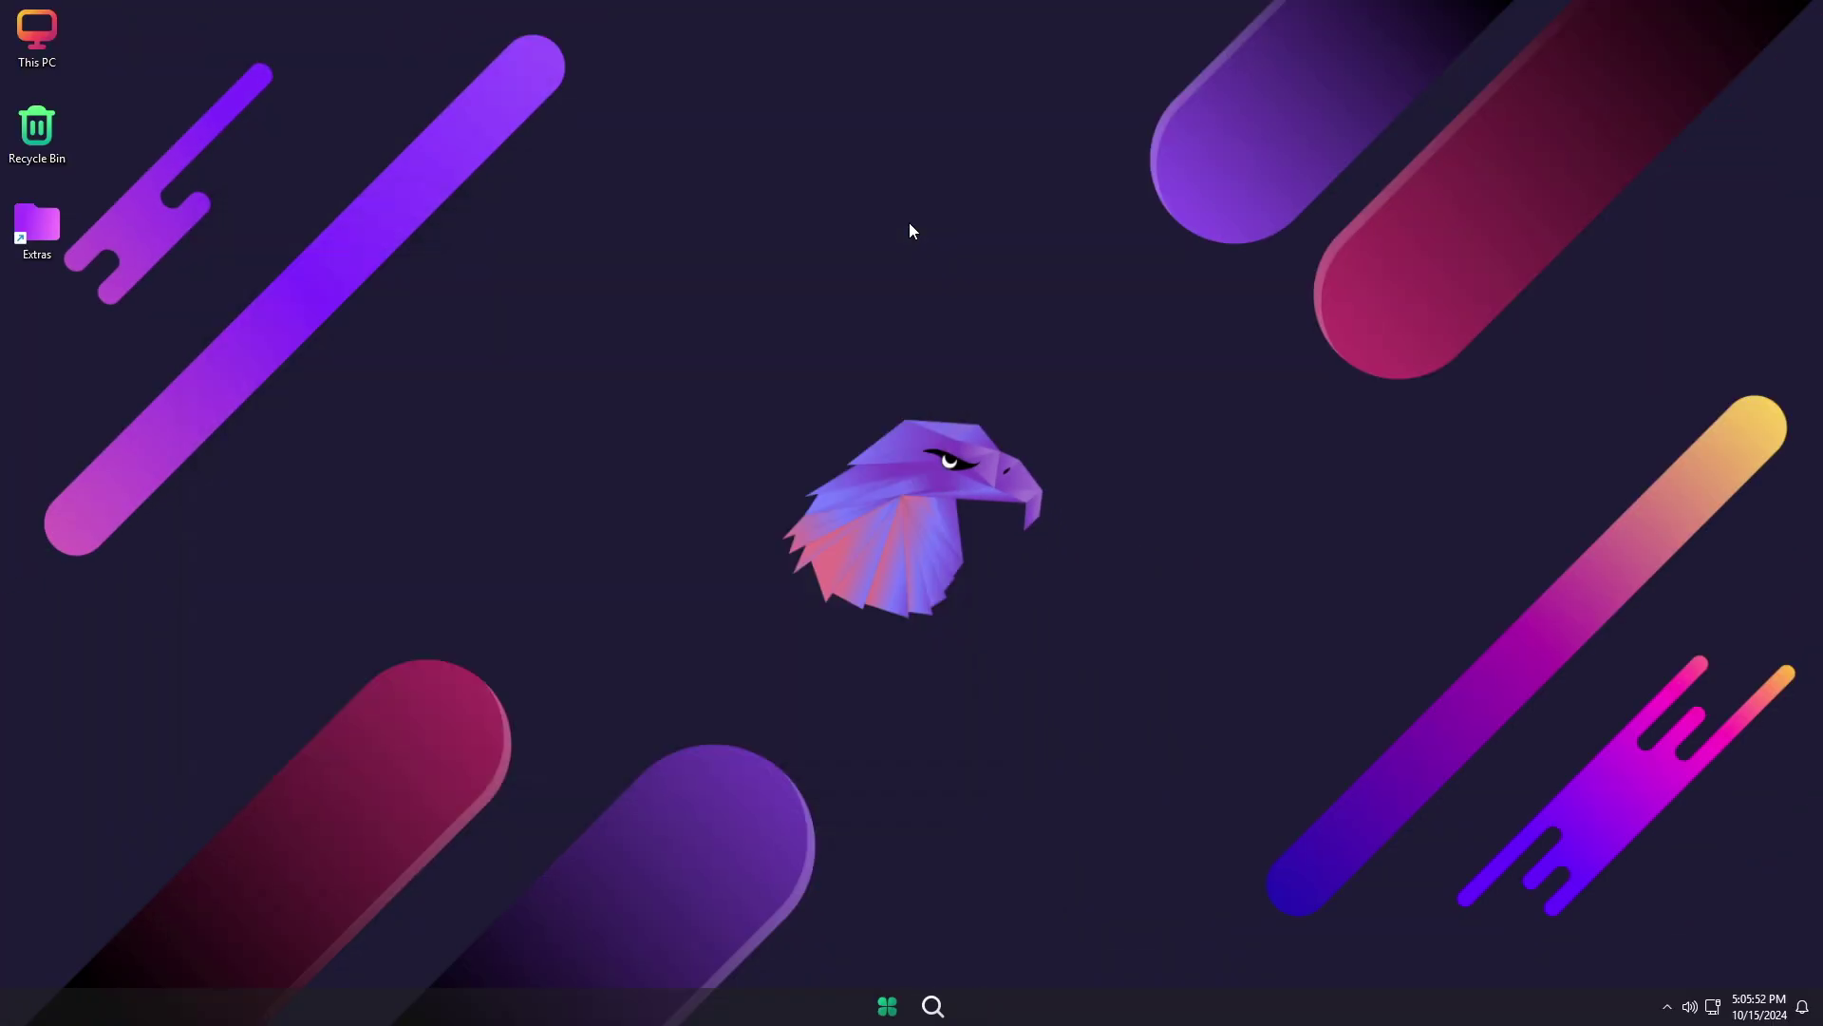
- Examine the used and free space in the C: Local Disk properties and close This PC
double_click(45, 40)
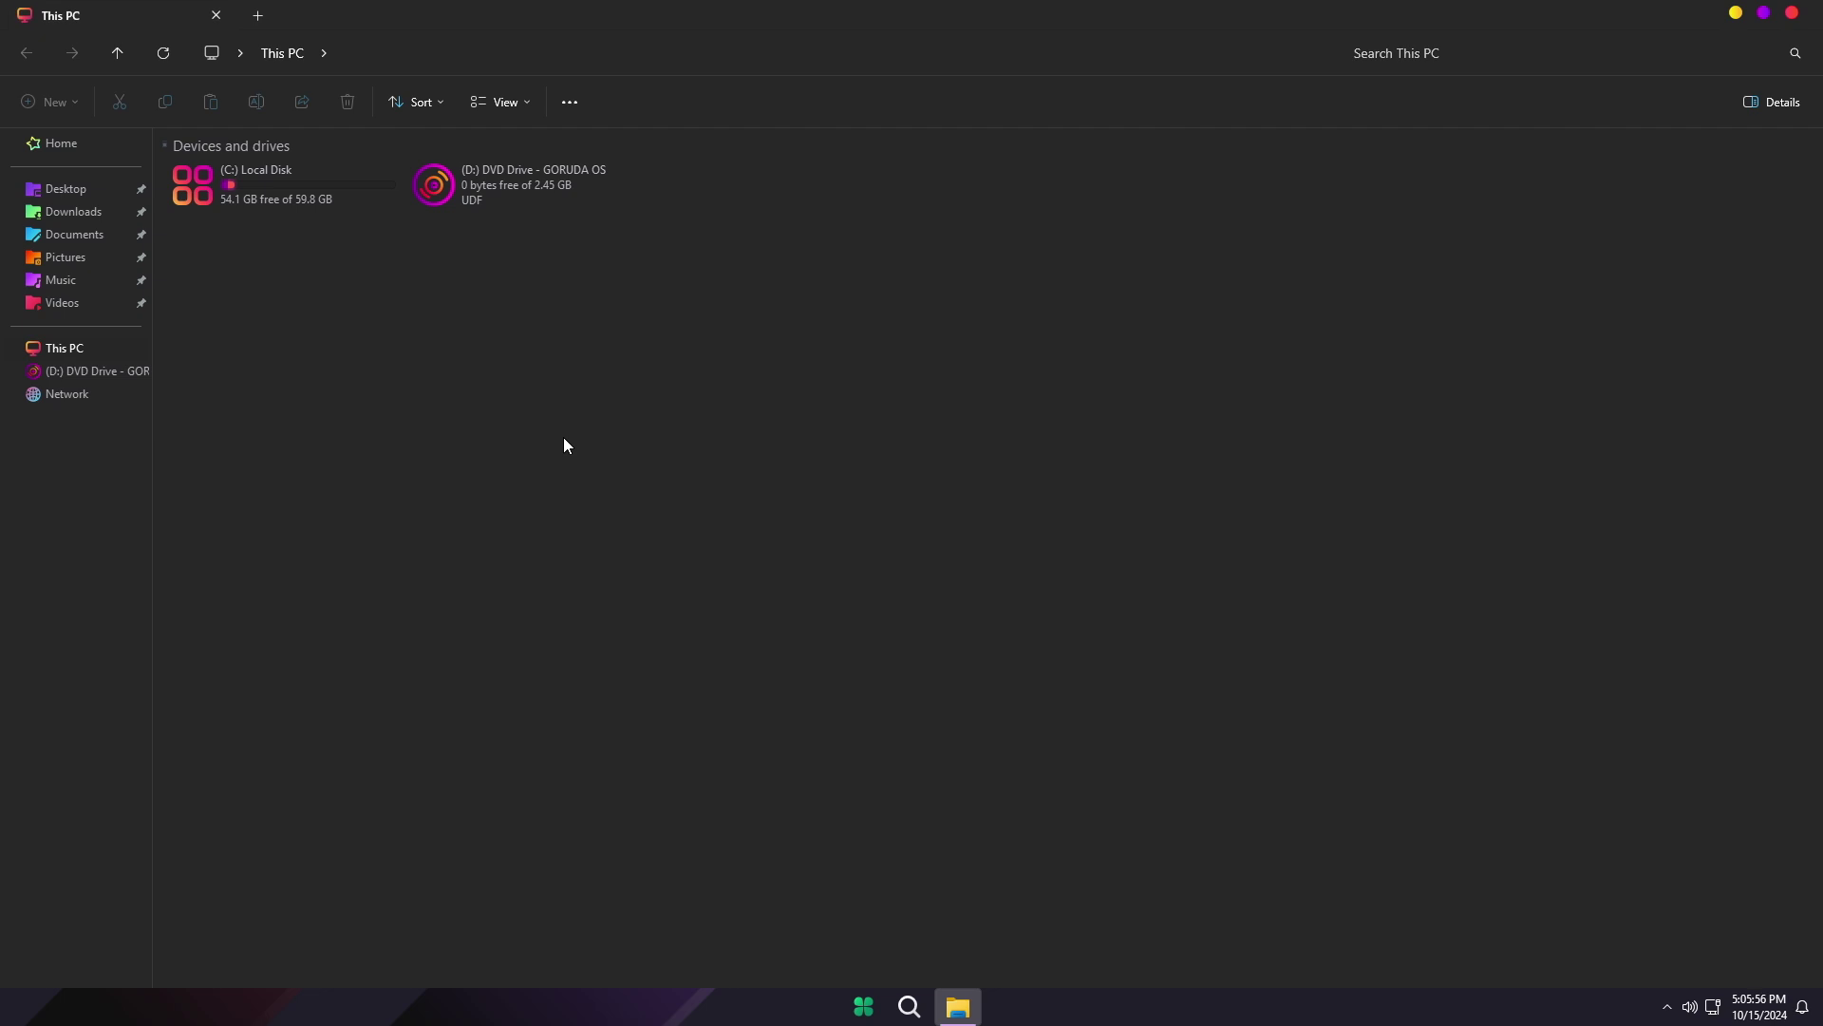
left_click(255, 173)
right_click(265, 192)
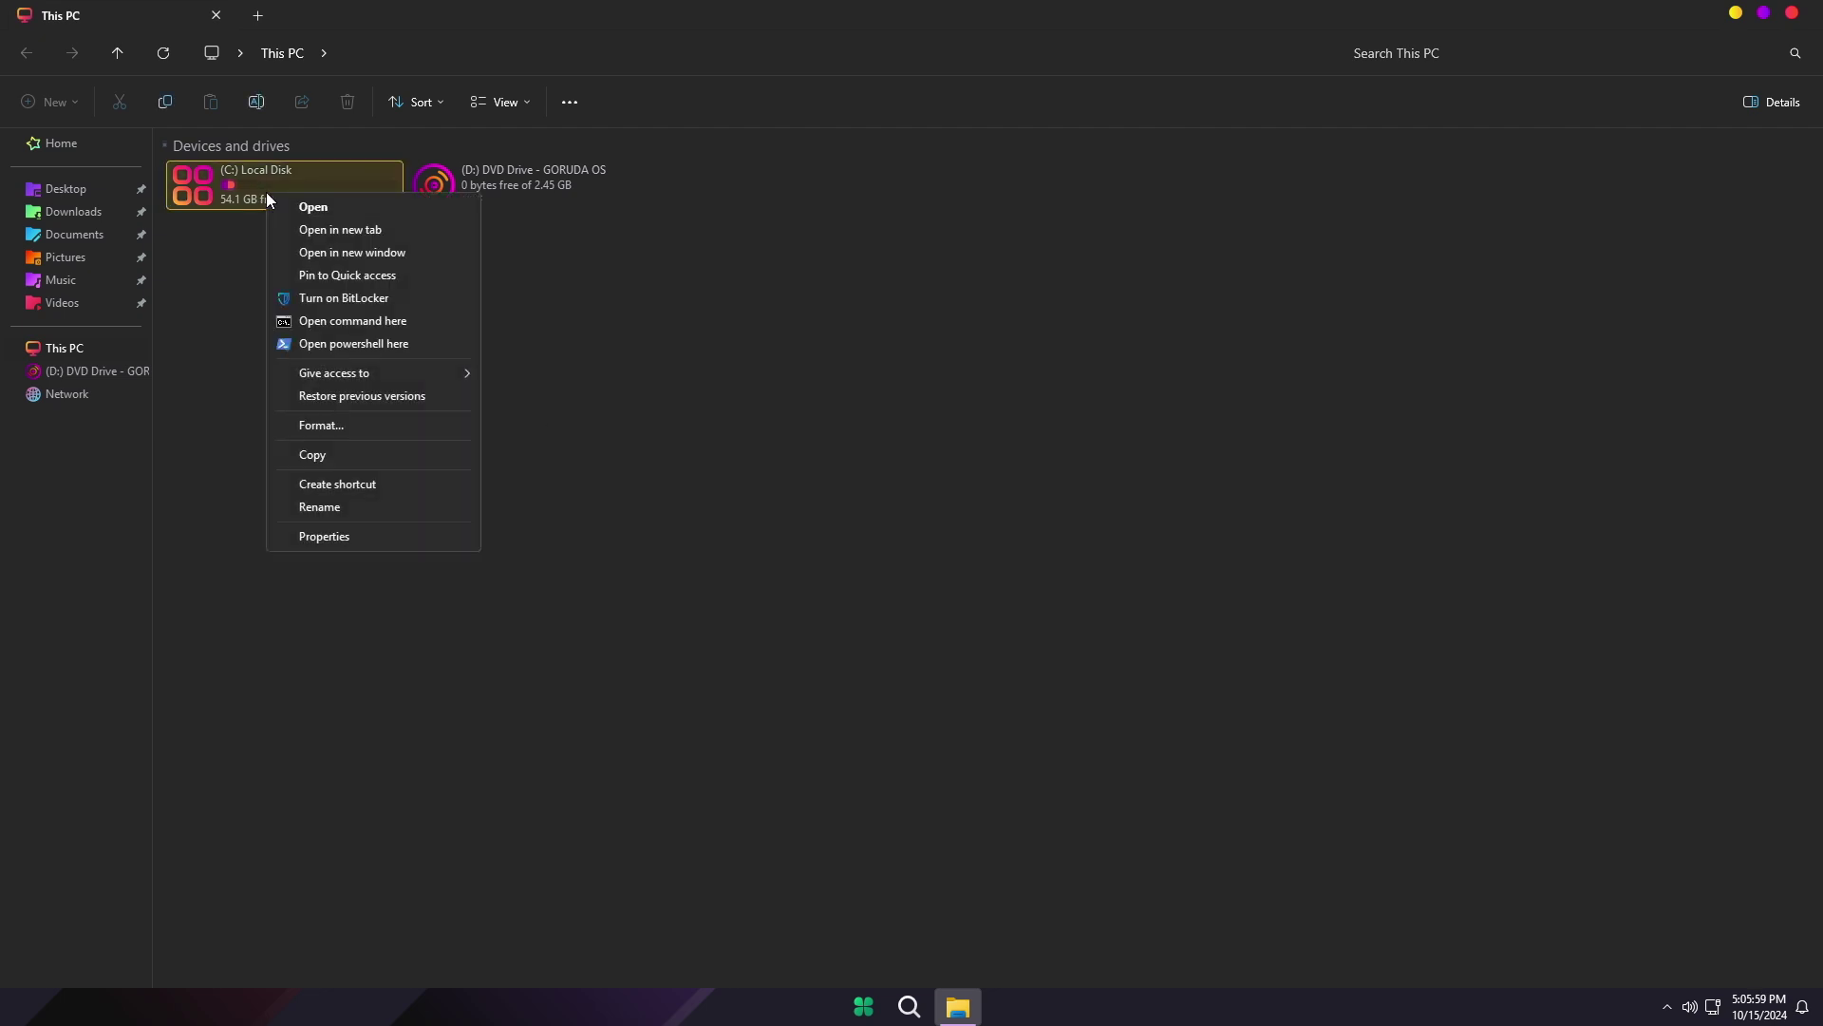
left_click(339, 541)
left_click_drag(471, 524, 1060, 110)
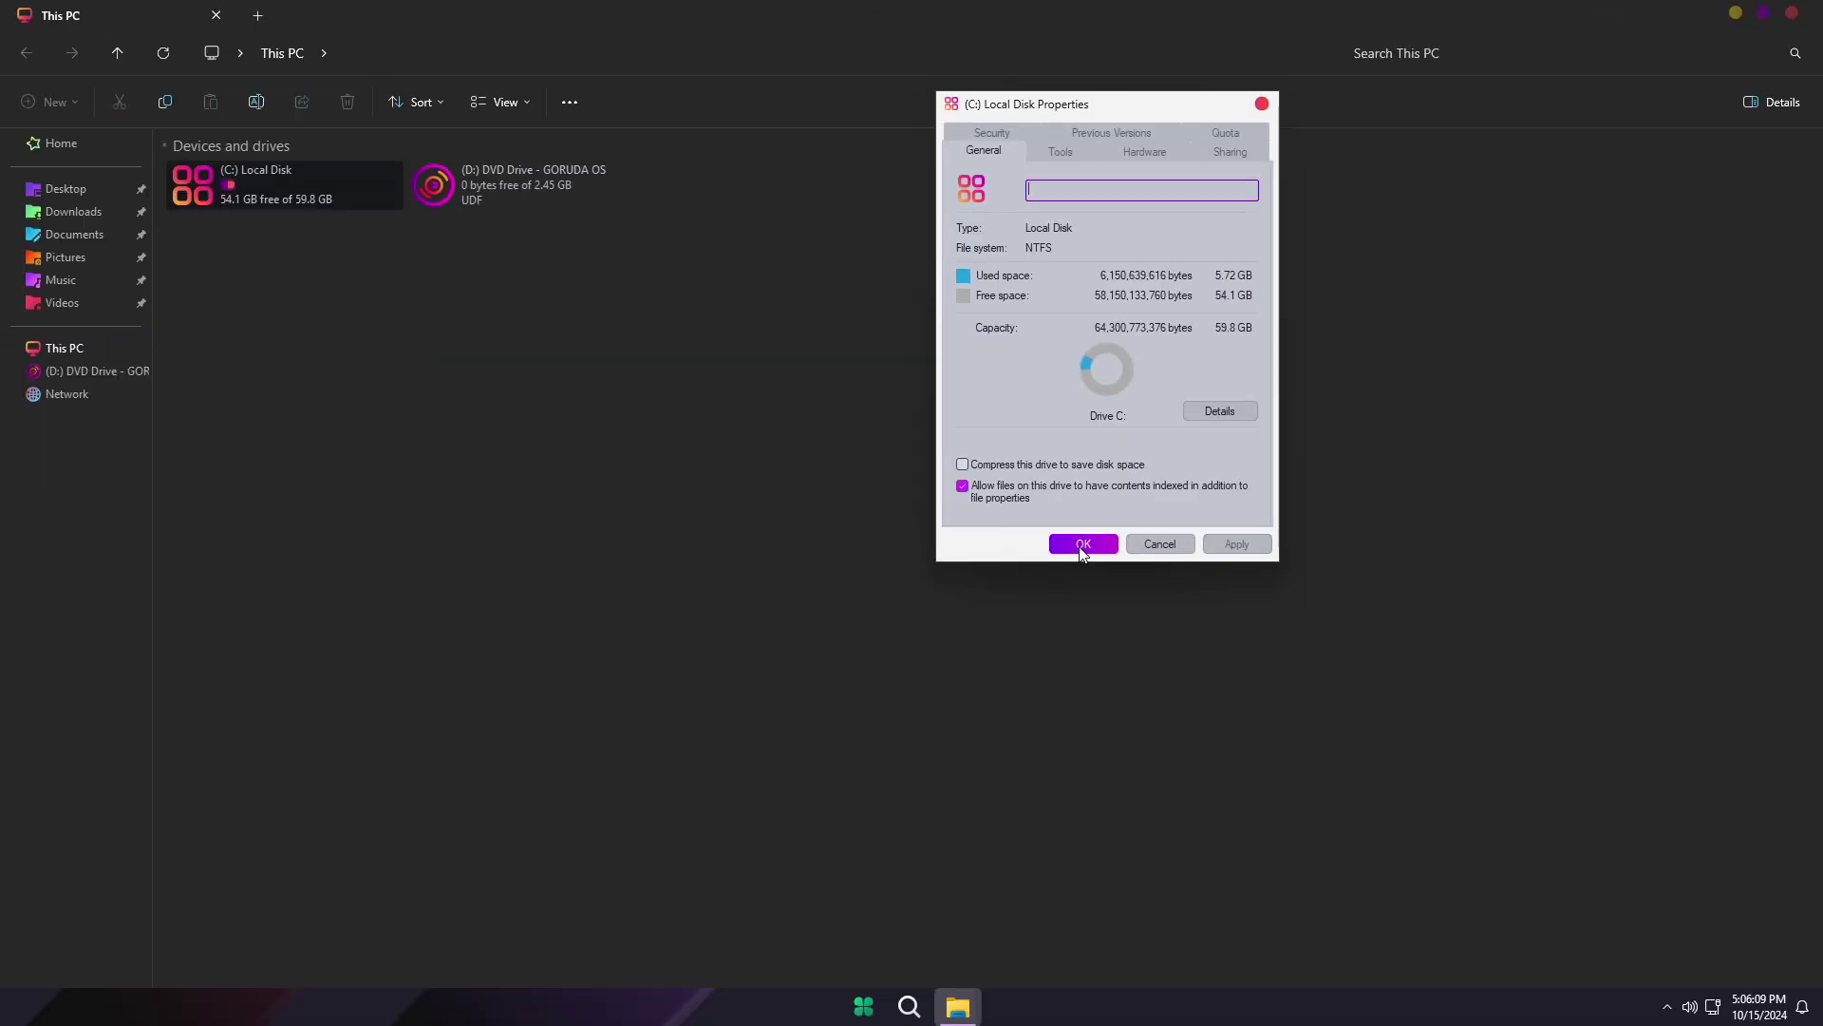
left_click(1080, 541)
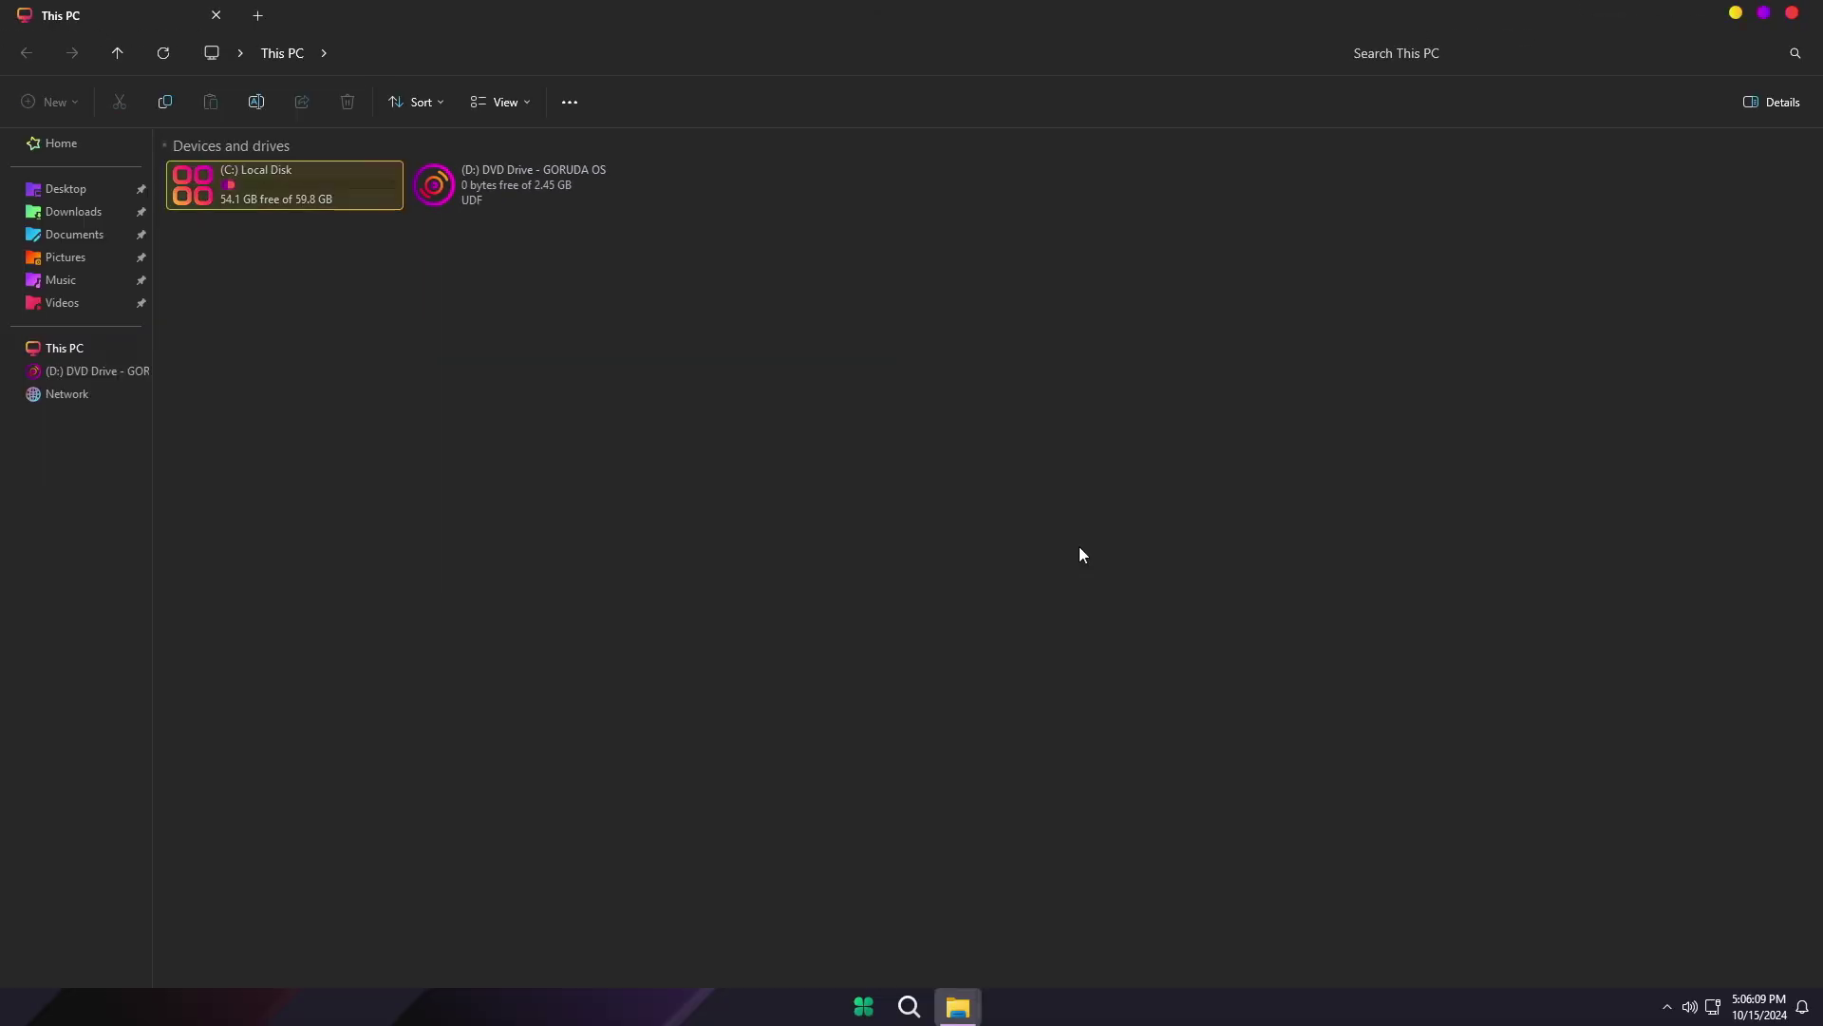
left_click(1793, 13)
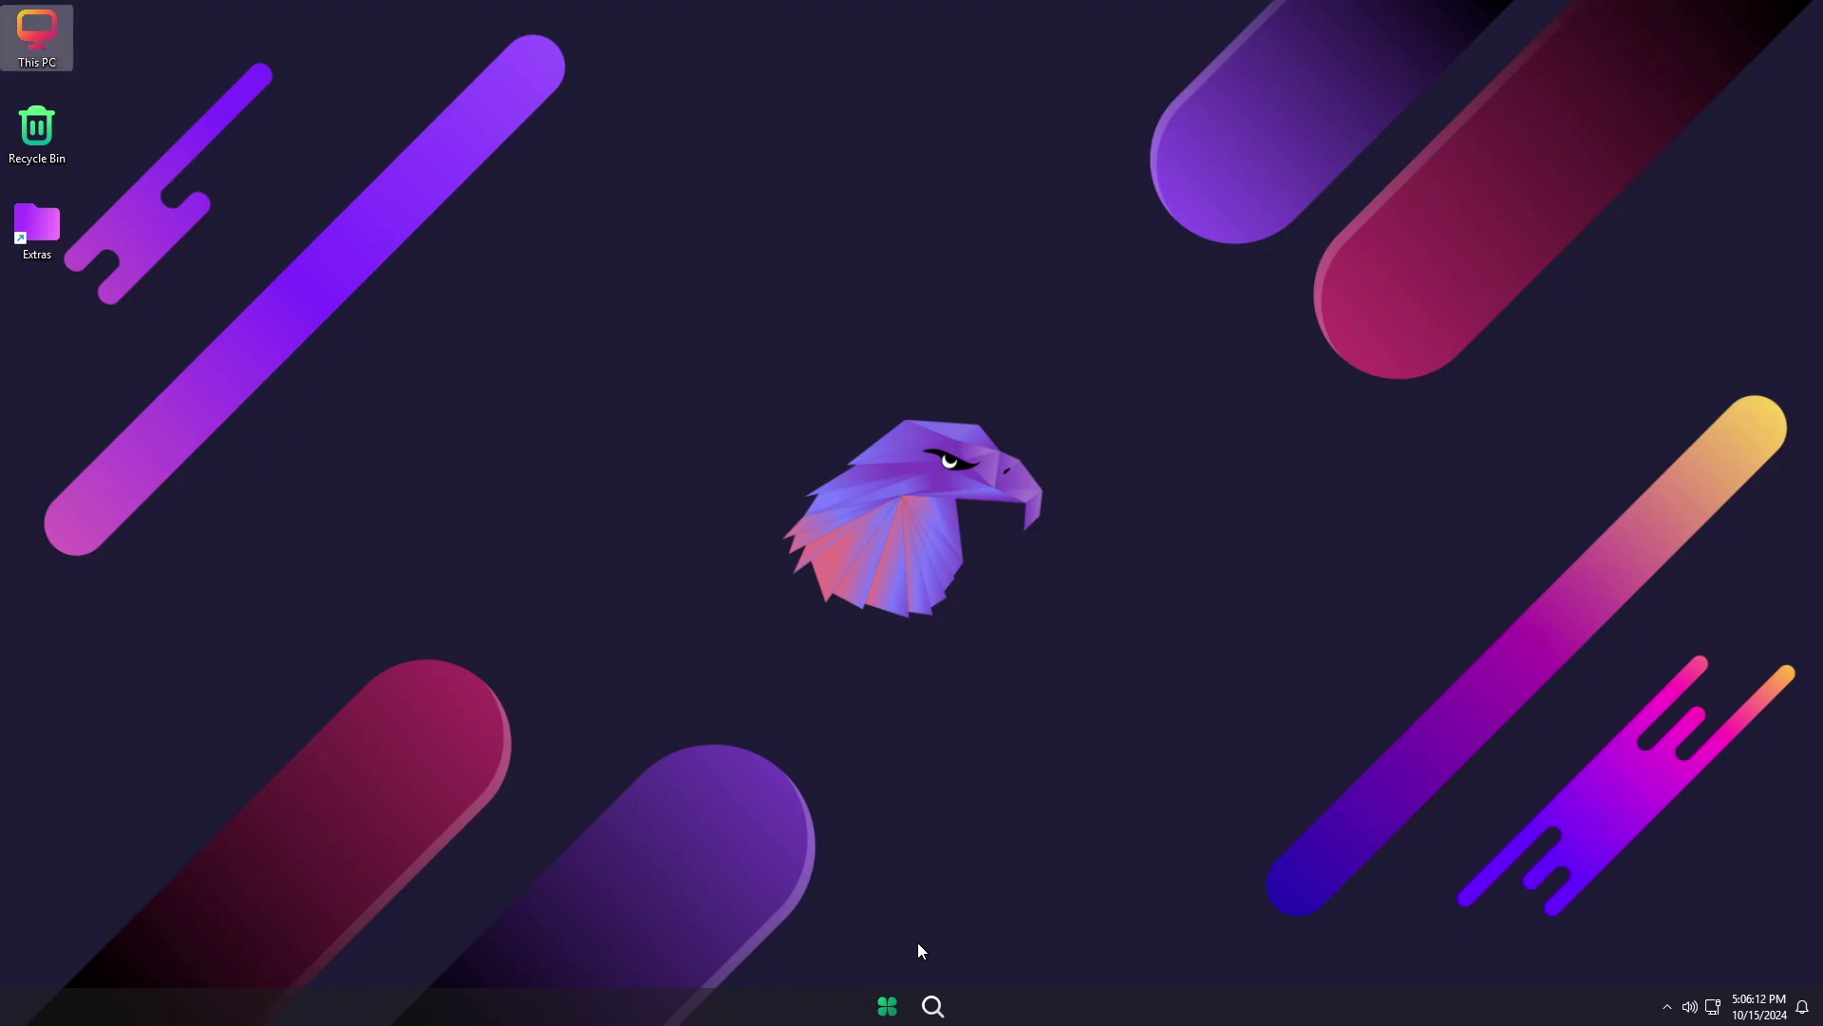
- Open the list of installed programs in Control Panel and inspect each entry, including StartAllBack and UltraUXThemePatcher
left_click(887, 1006)
left_click(1055, 778)
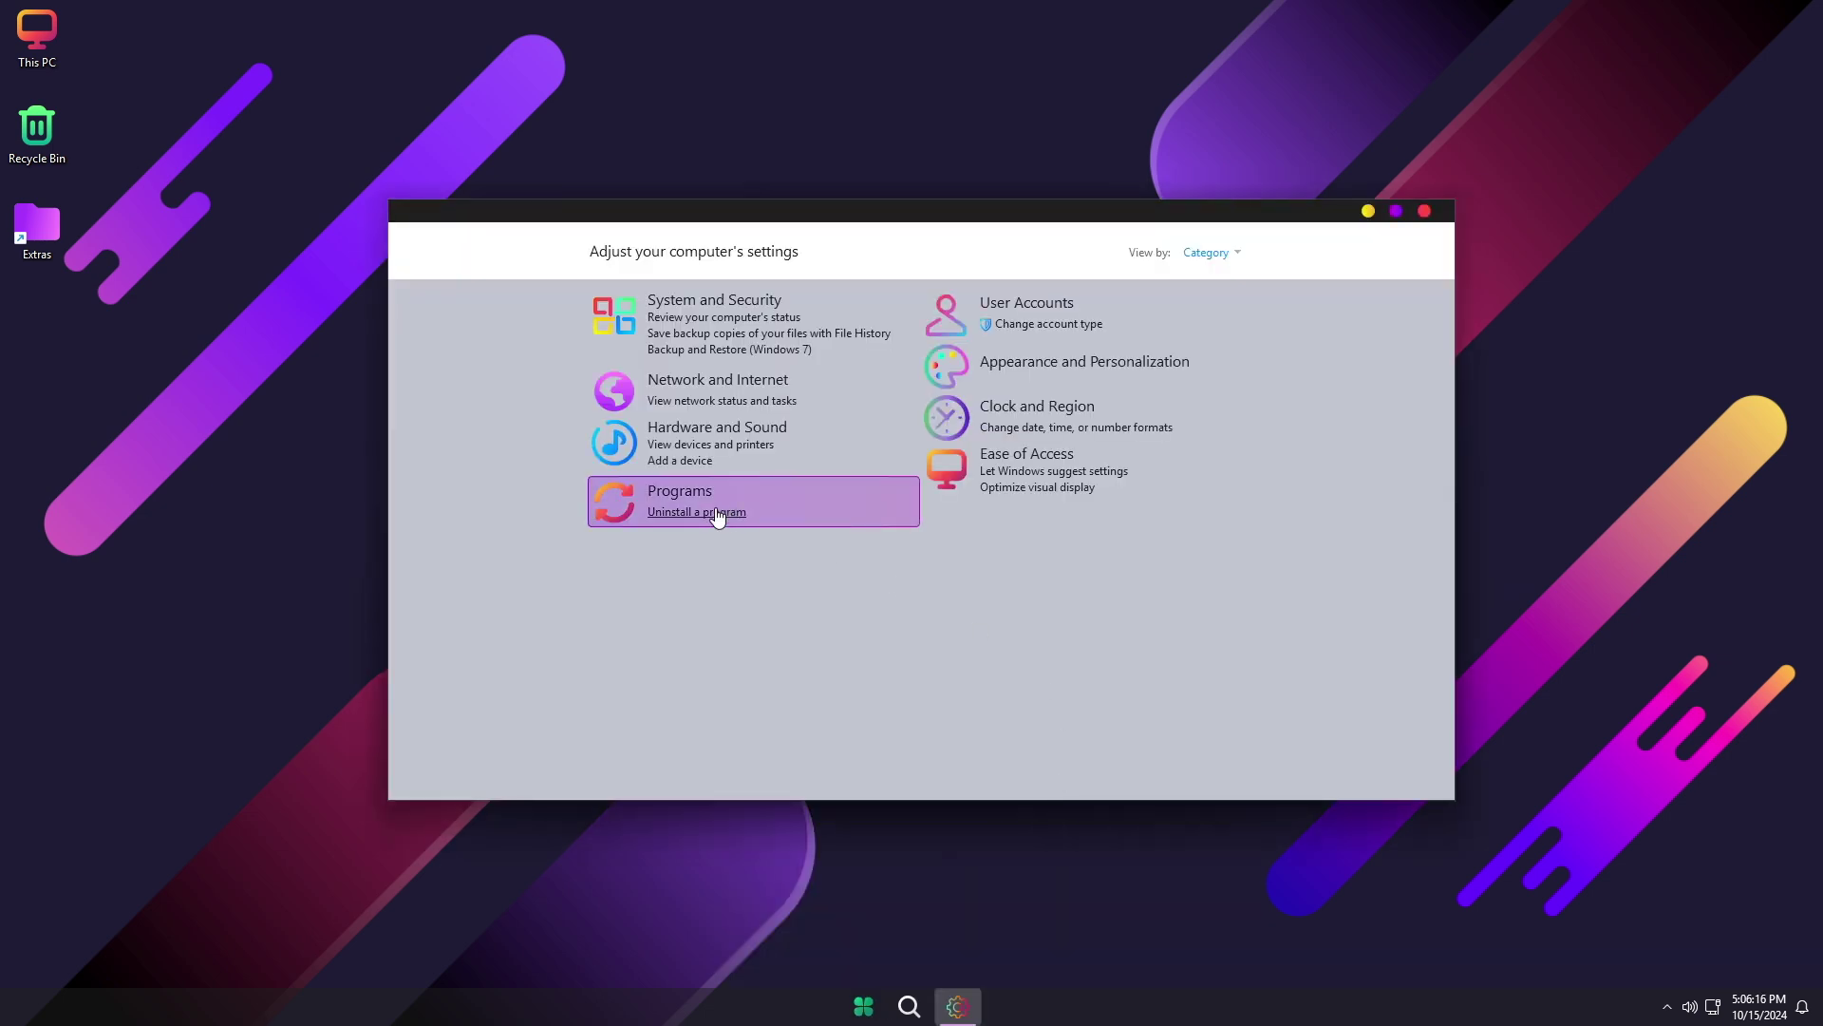
left_click(716, 512)
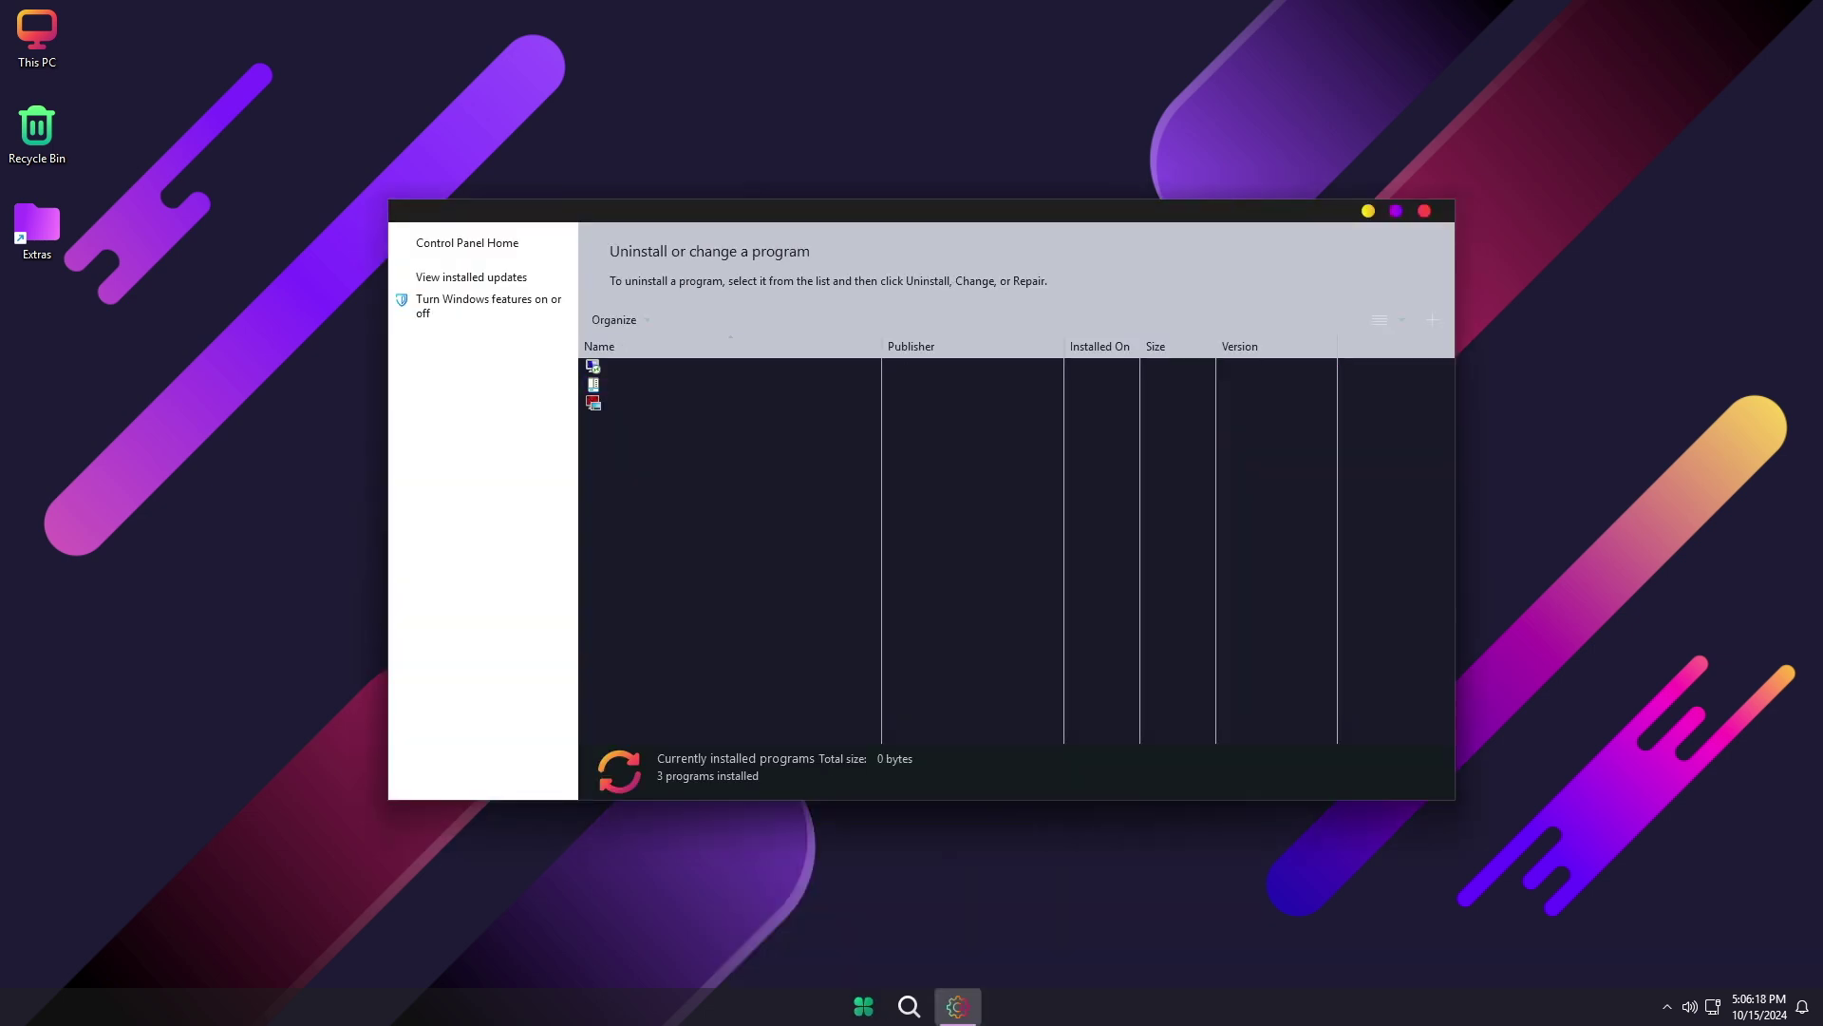
left_click_drag(939, 211, 1010, 35)
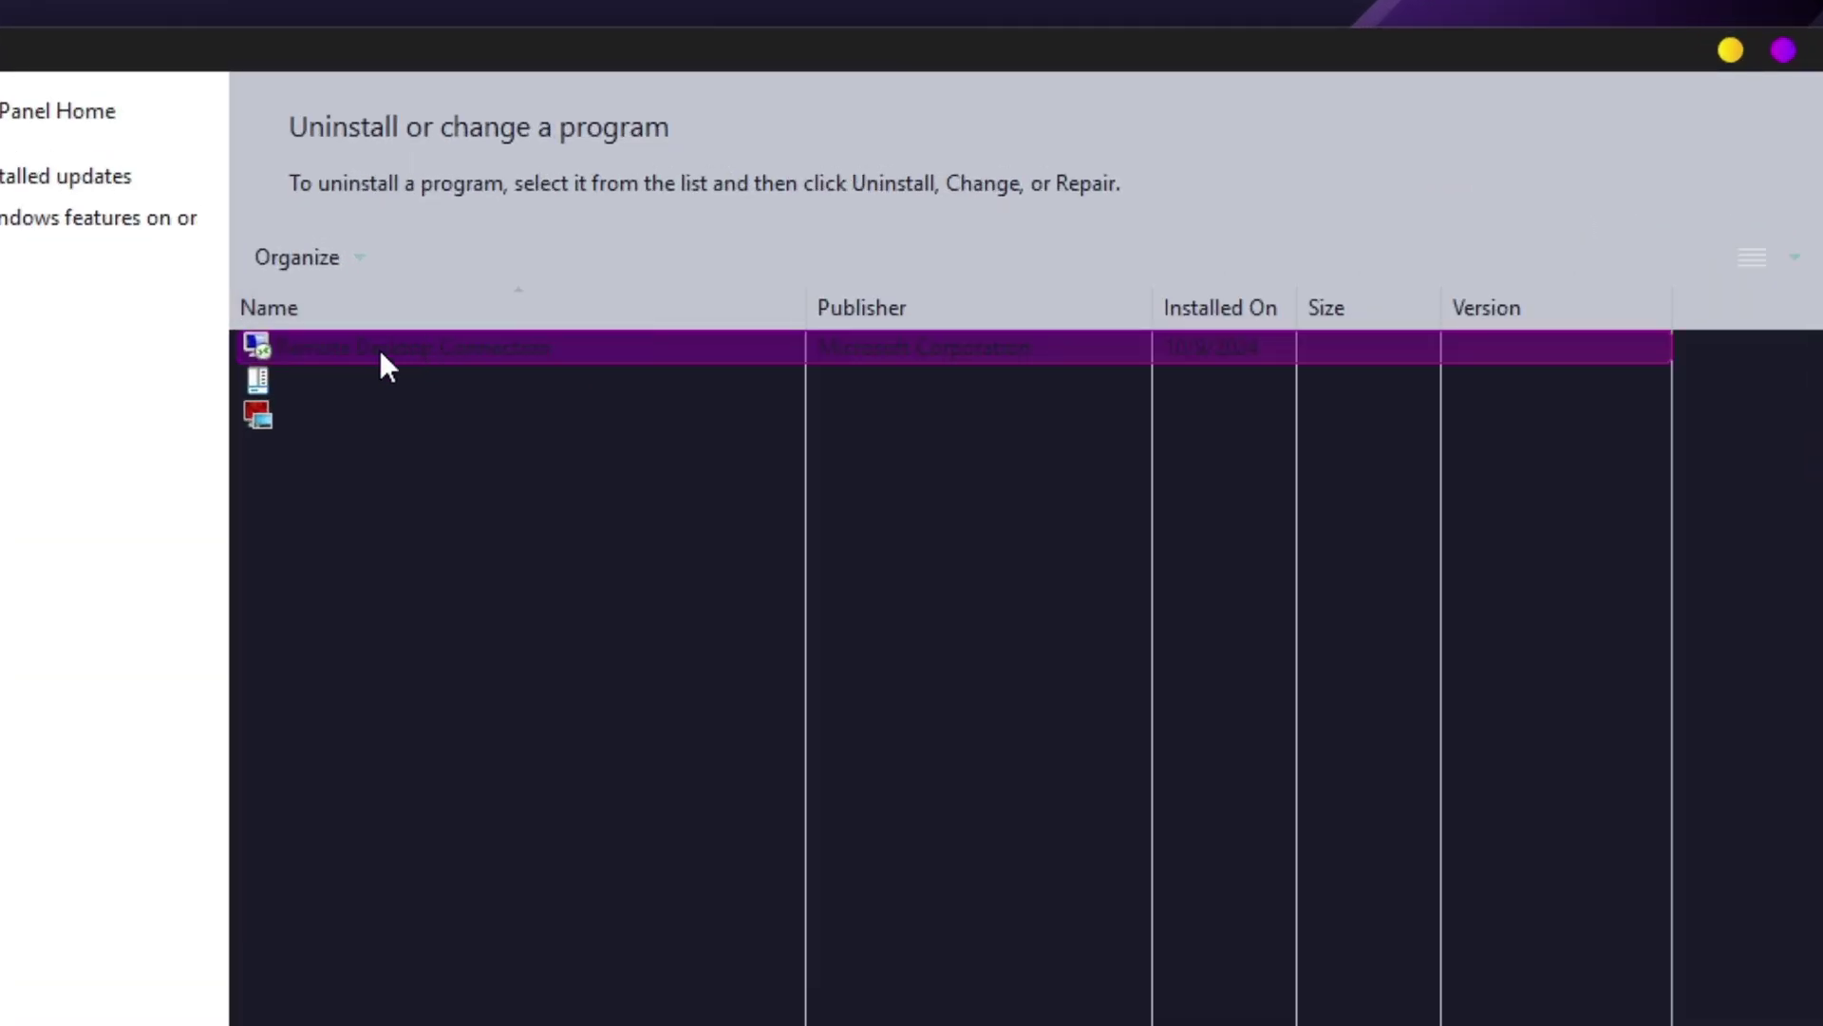
left_click(379, 349)
left_click(374, 381)
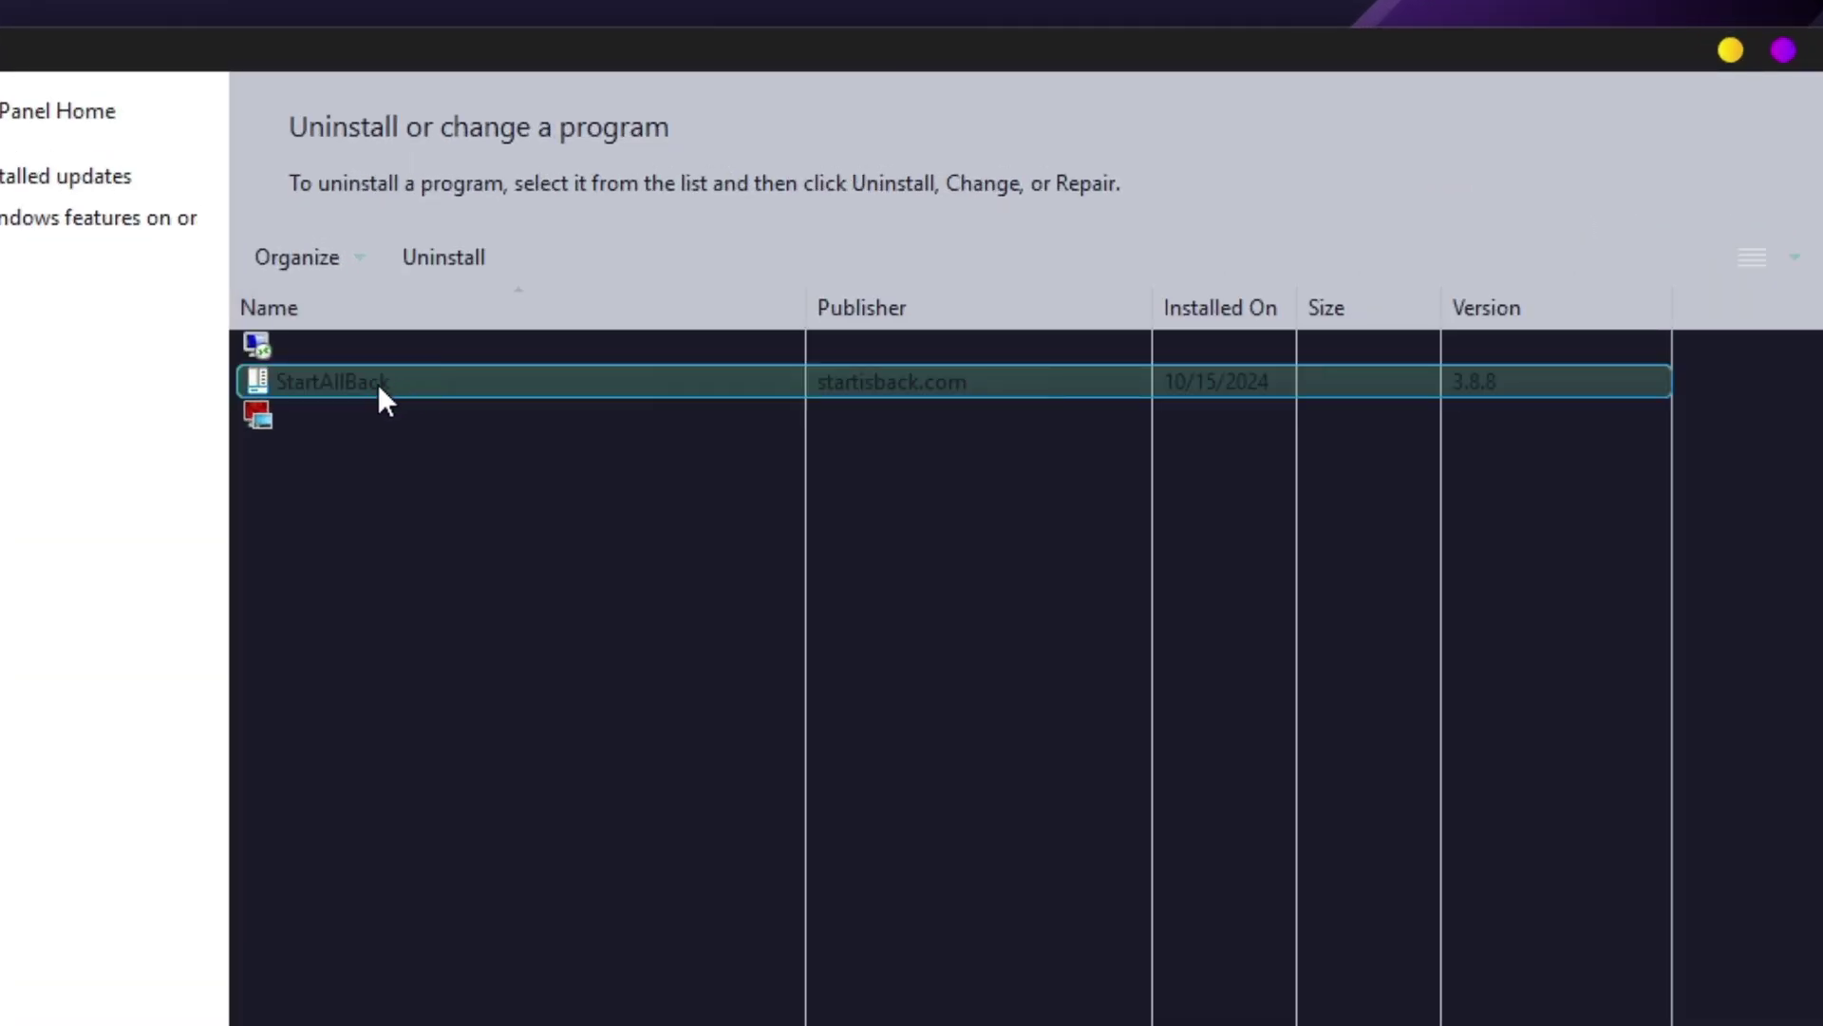
left_click(375, 410)
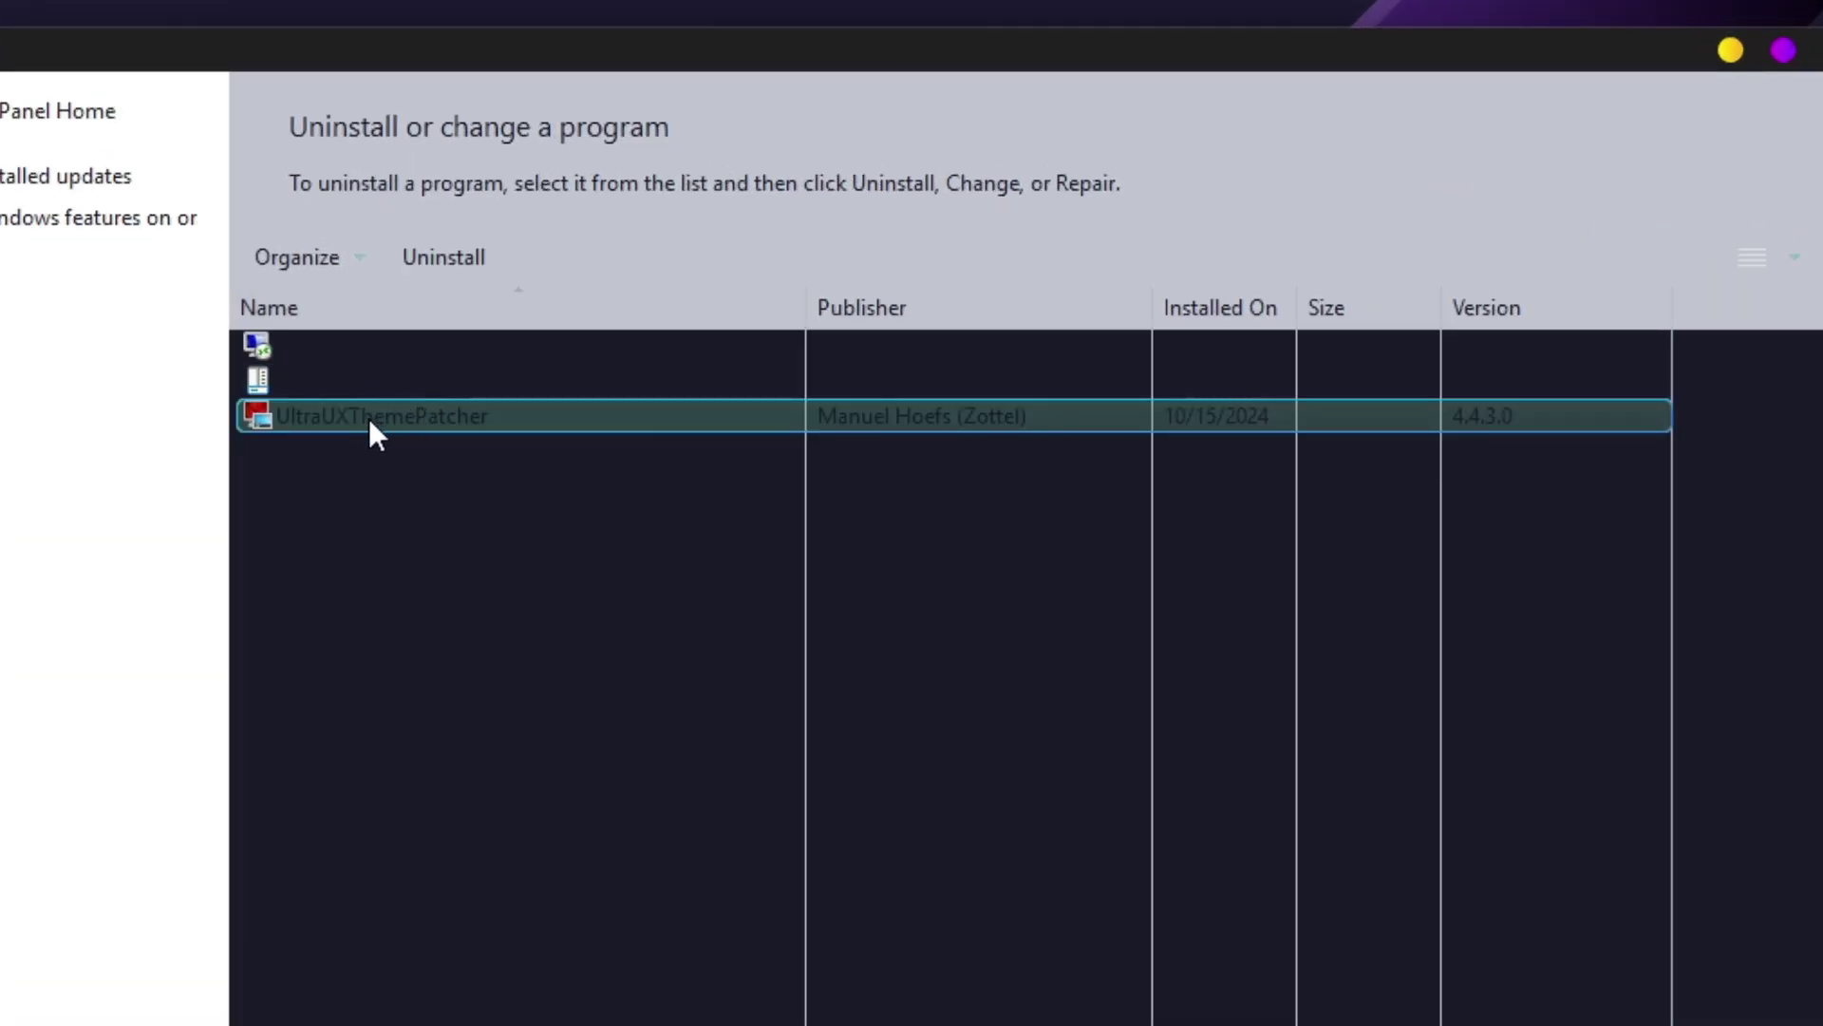
- View the installed Windows updates and inspect the Microsoft Windows update and Servicing Stack 10.0.26100.1881 entries
left_click(57, 181)
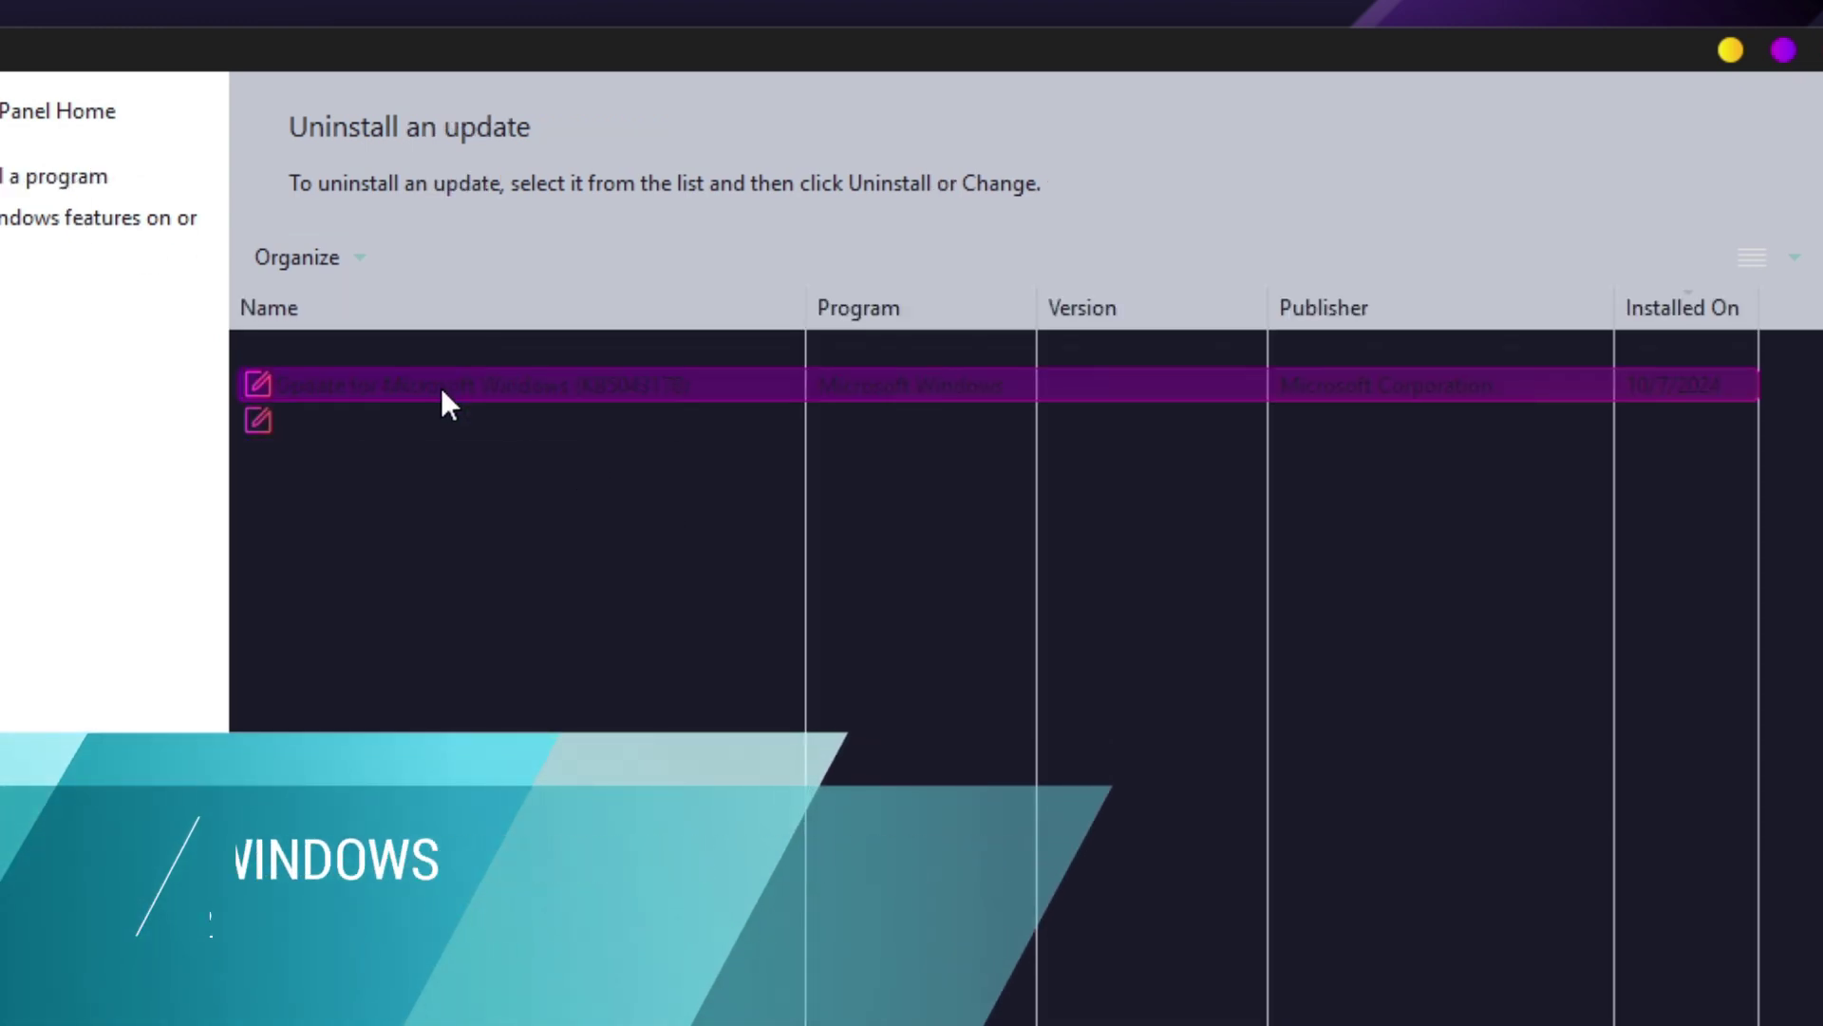
left_click(406, 387)
left_click(363, 425)
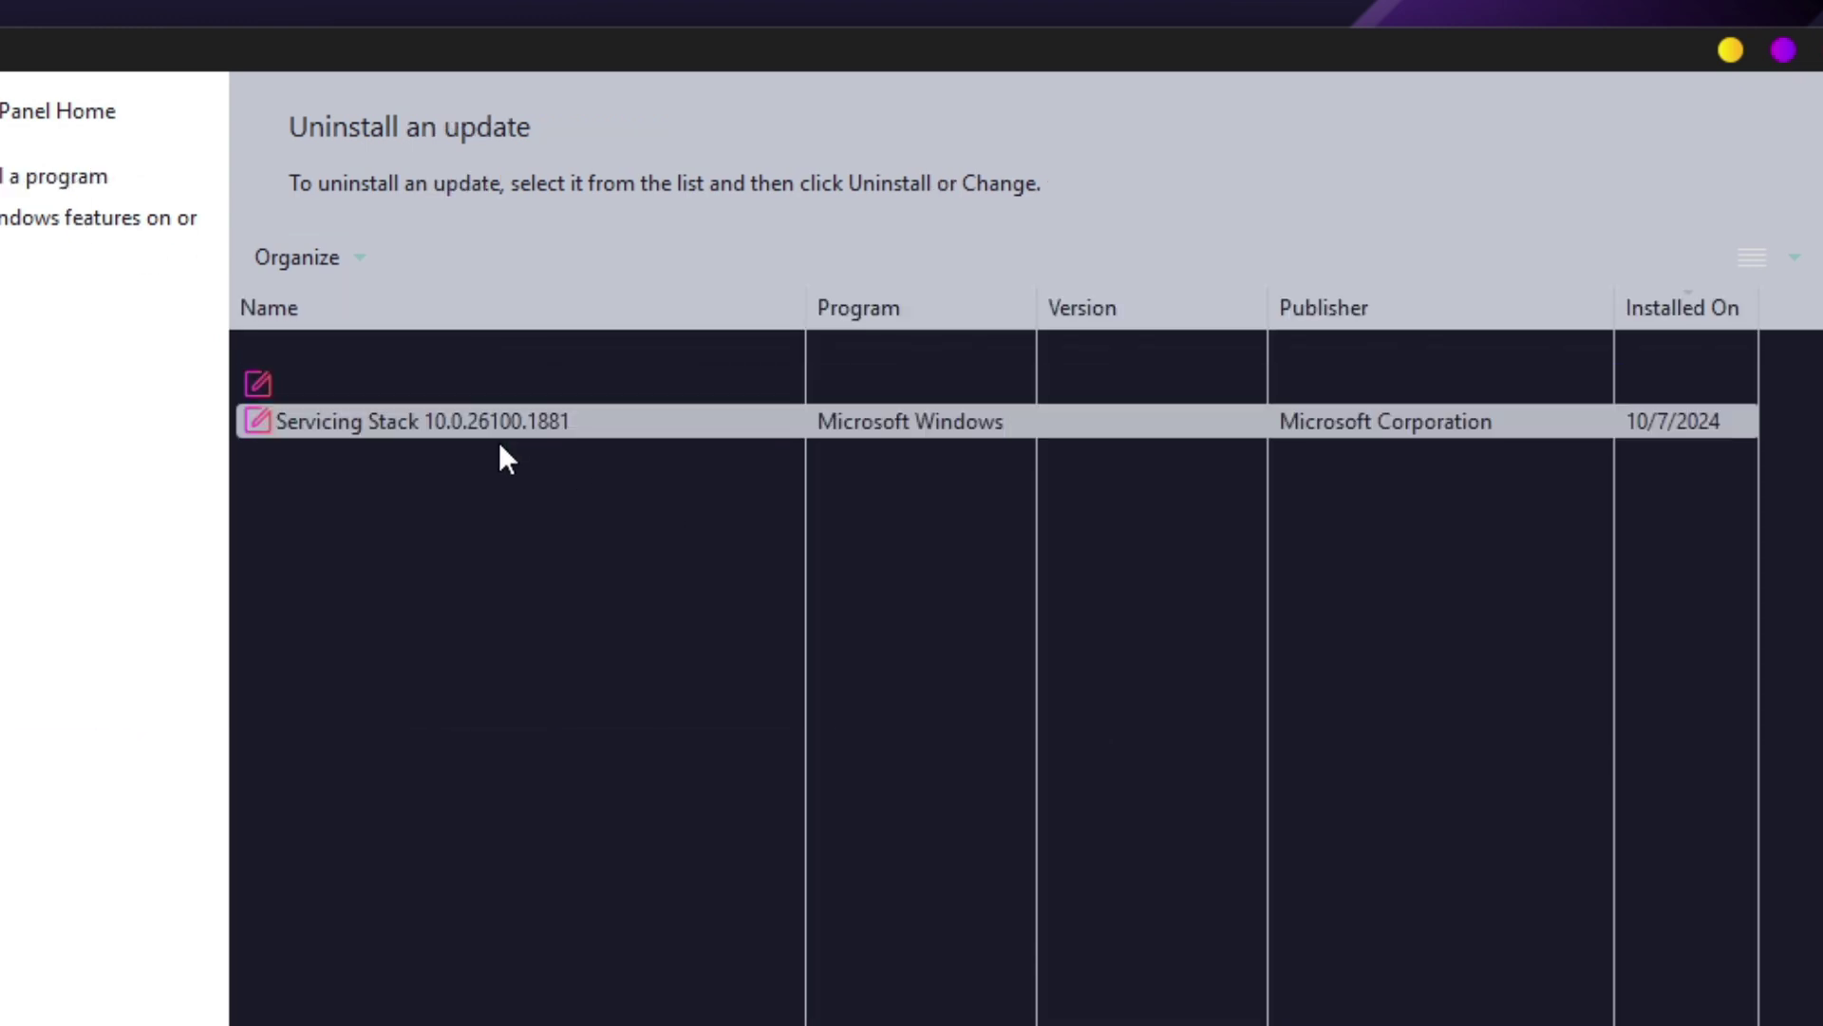
- Examine the list of Windows features, including .NET Framework 3.5 and 4.8 Advanced Services, and close it along with Control Panel
left_click(100, 219)
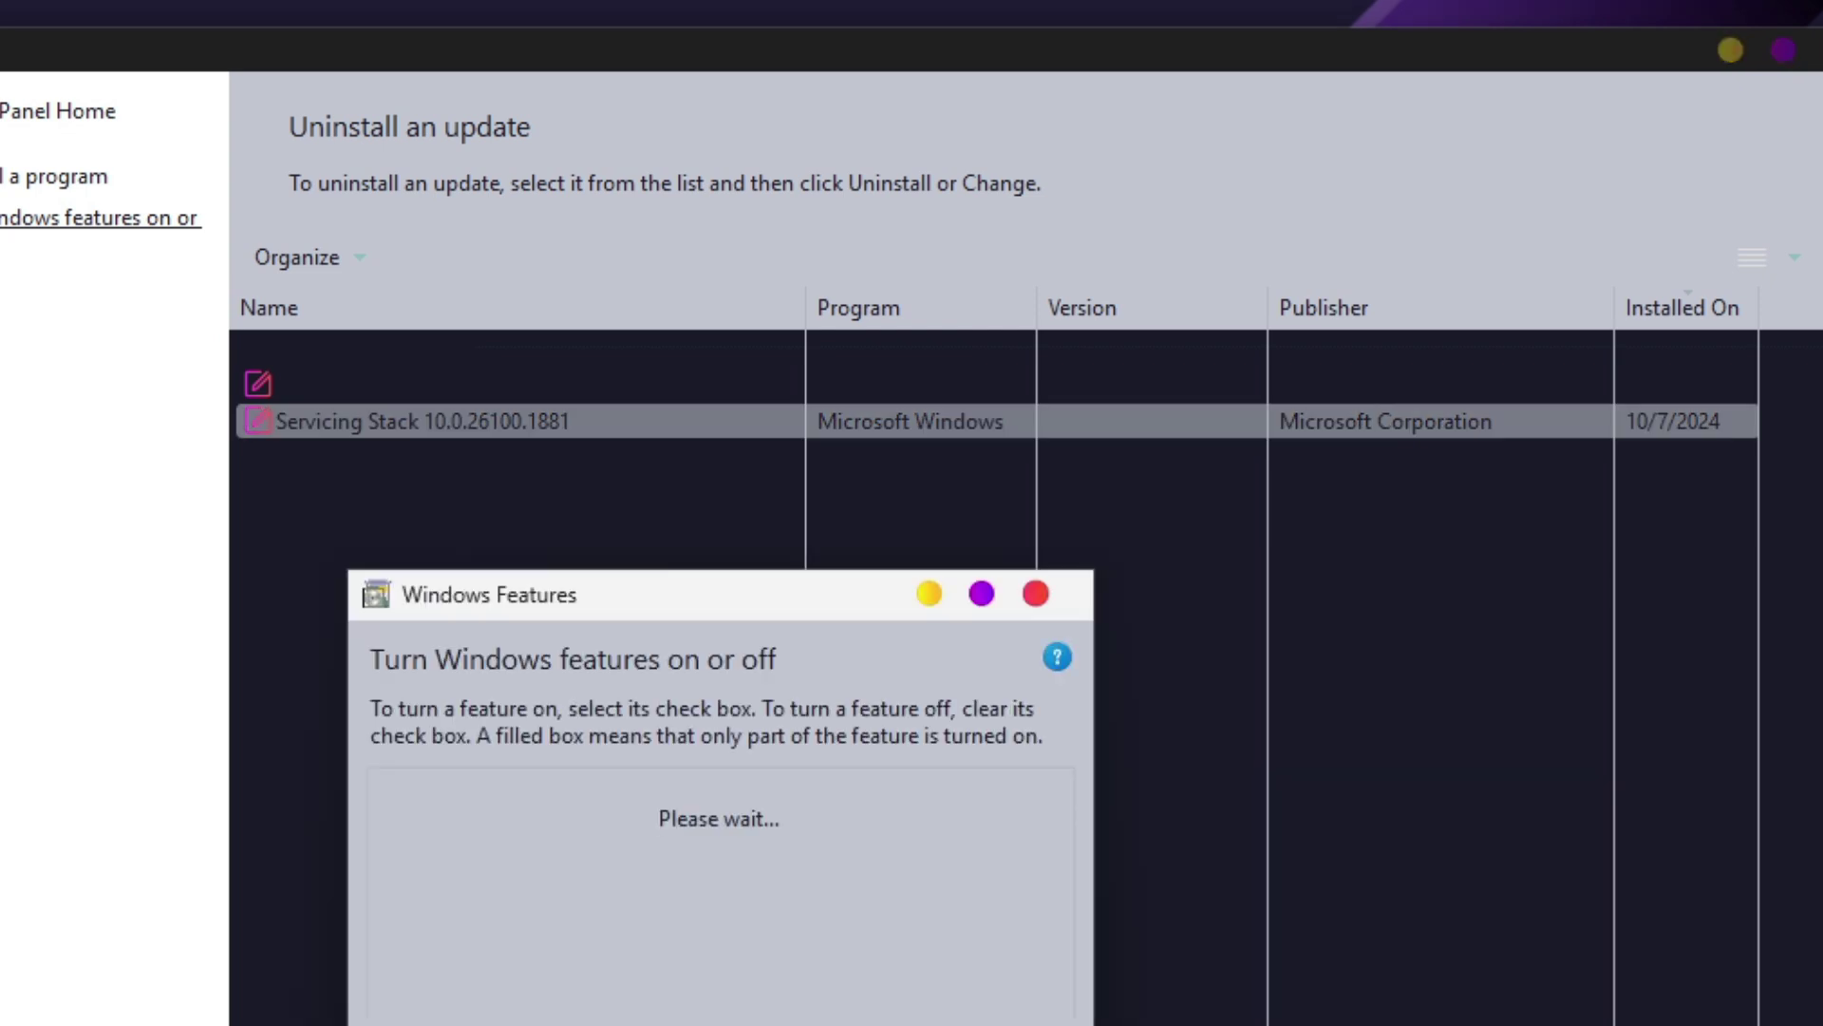
left_click_drag(646, 589, 1108, 185)
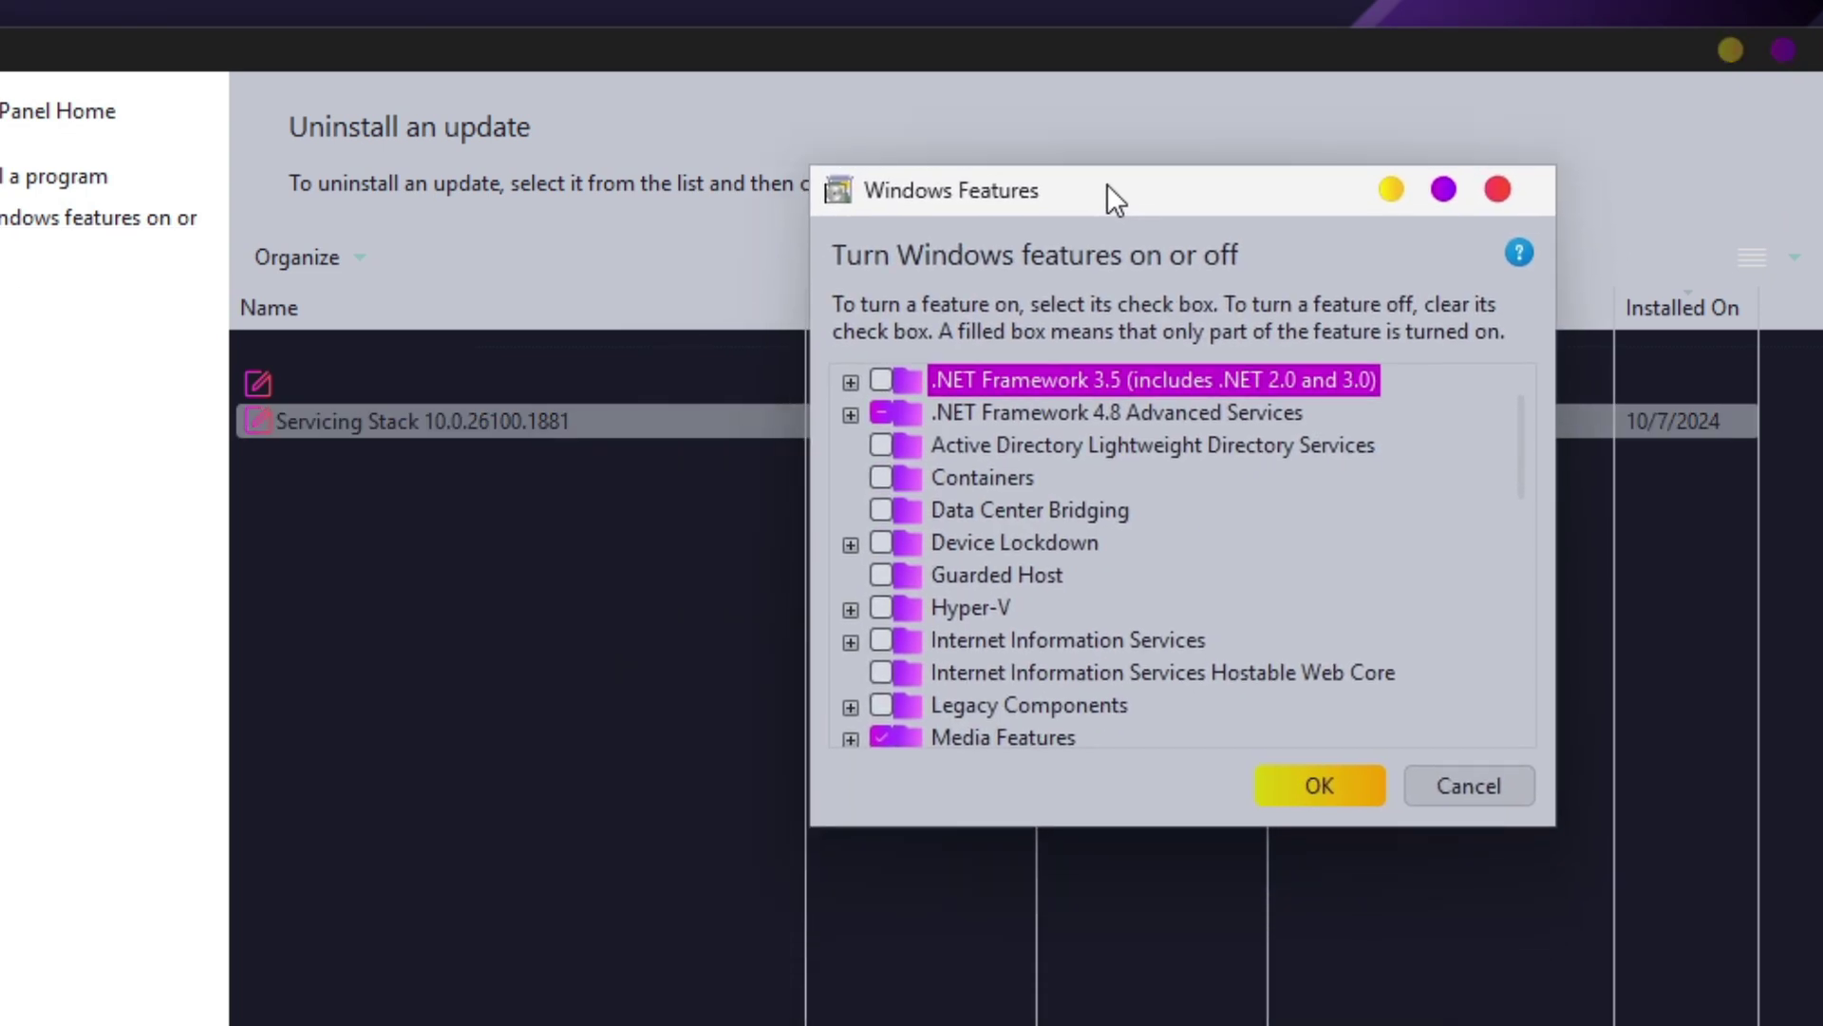
left_click(1010, 412)
left_click(1012, 383)
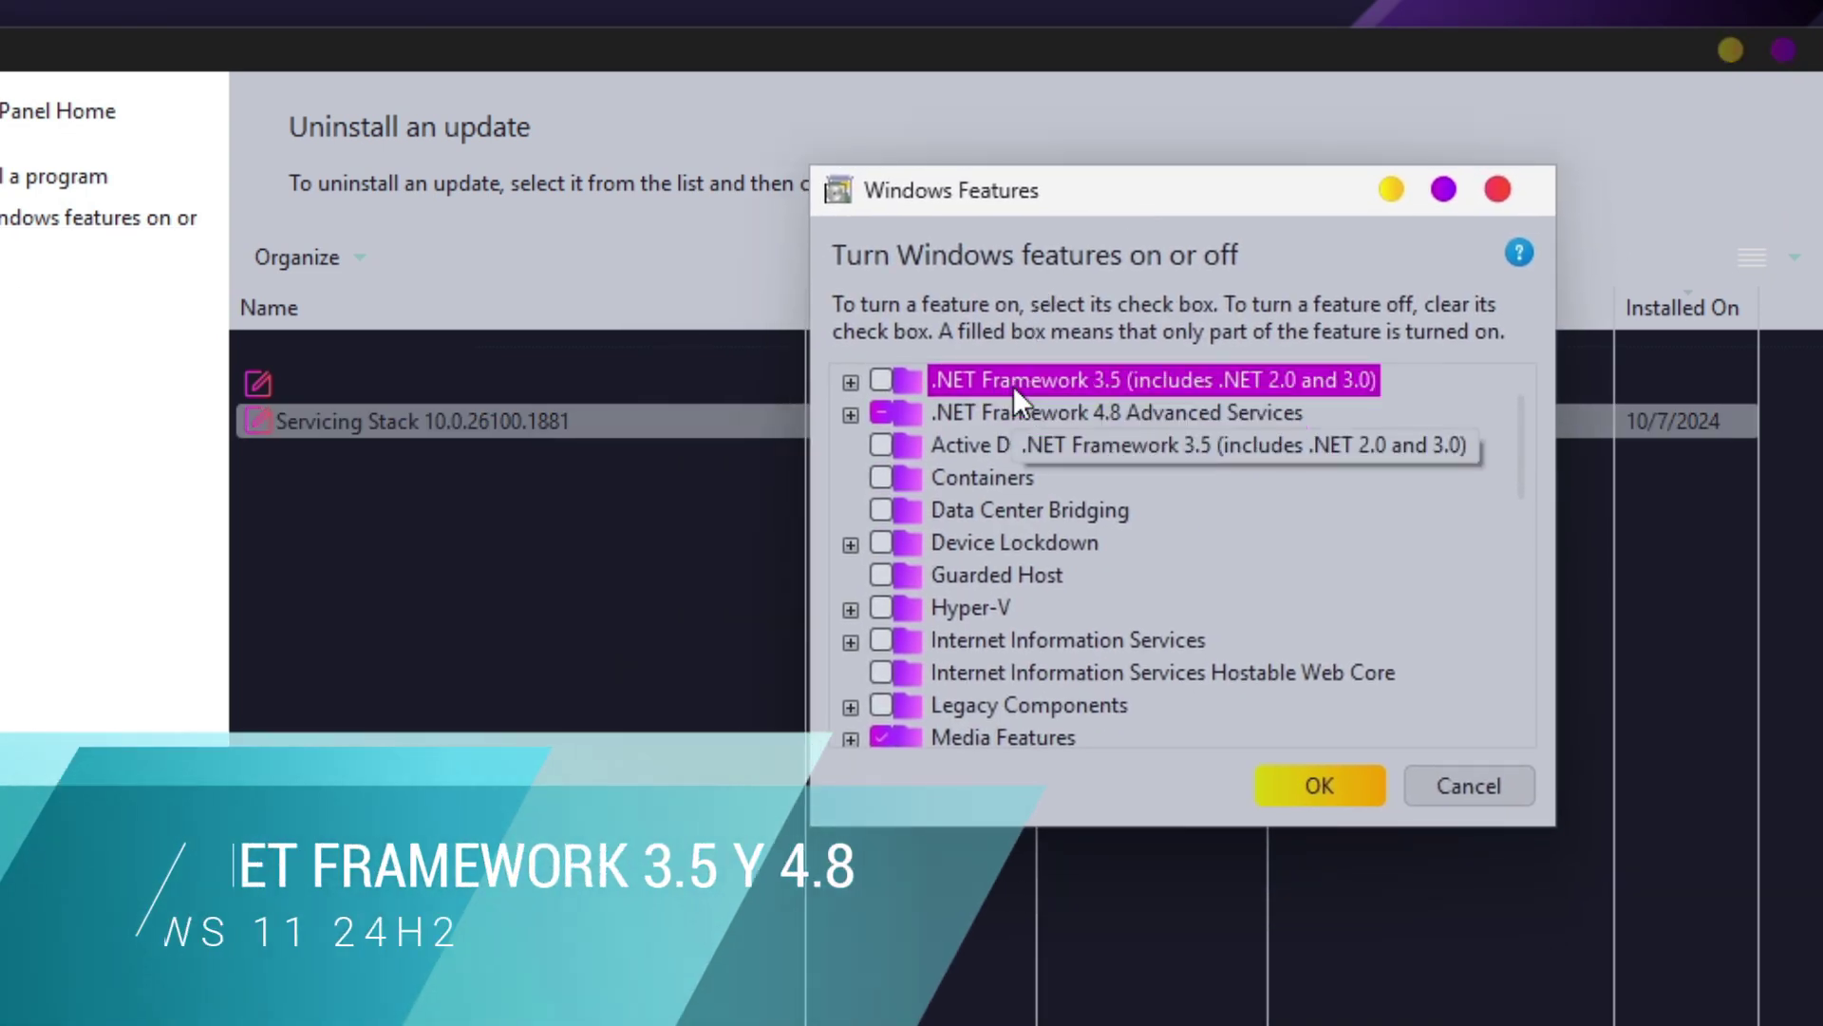
left_click(1012, 413)
scroll(999, 570, "down", 4)
scroll(999, 570, "down", 4)
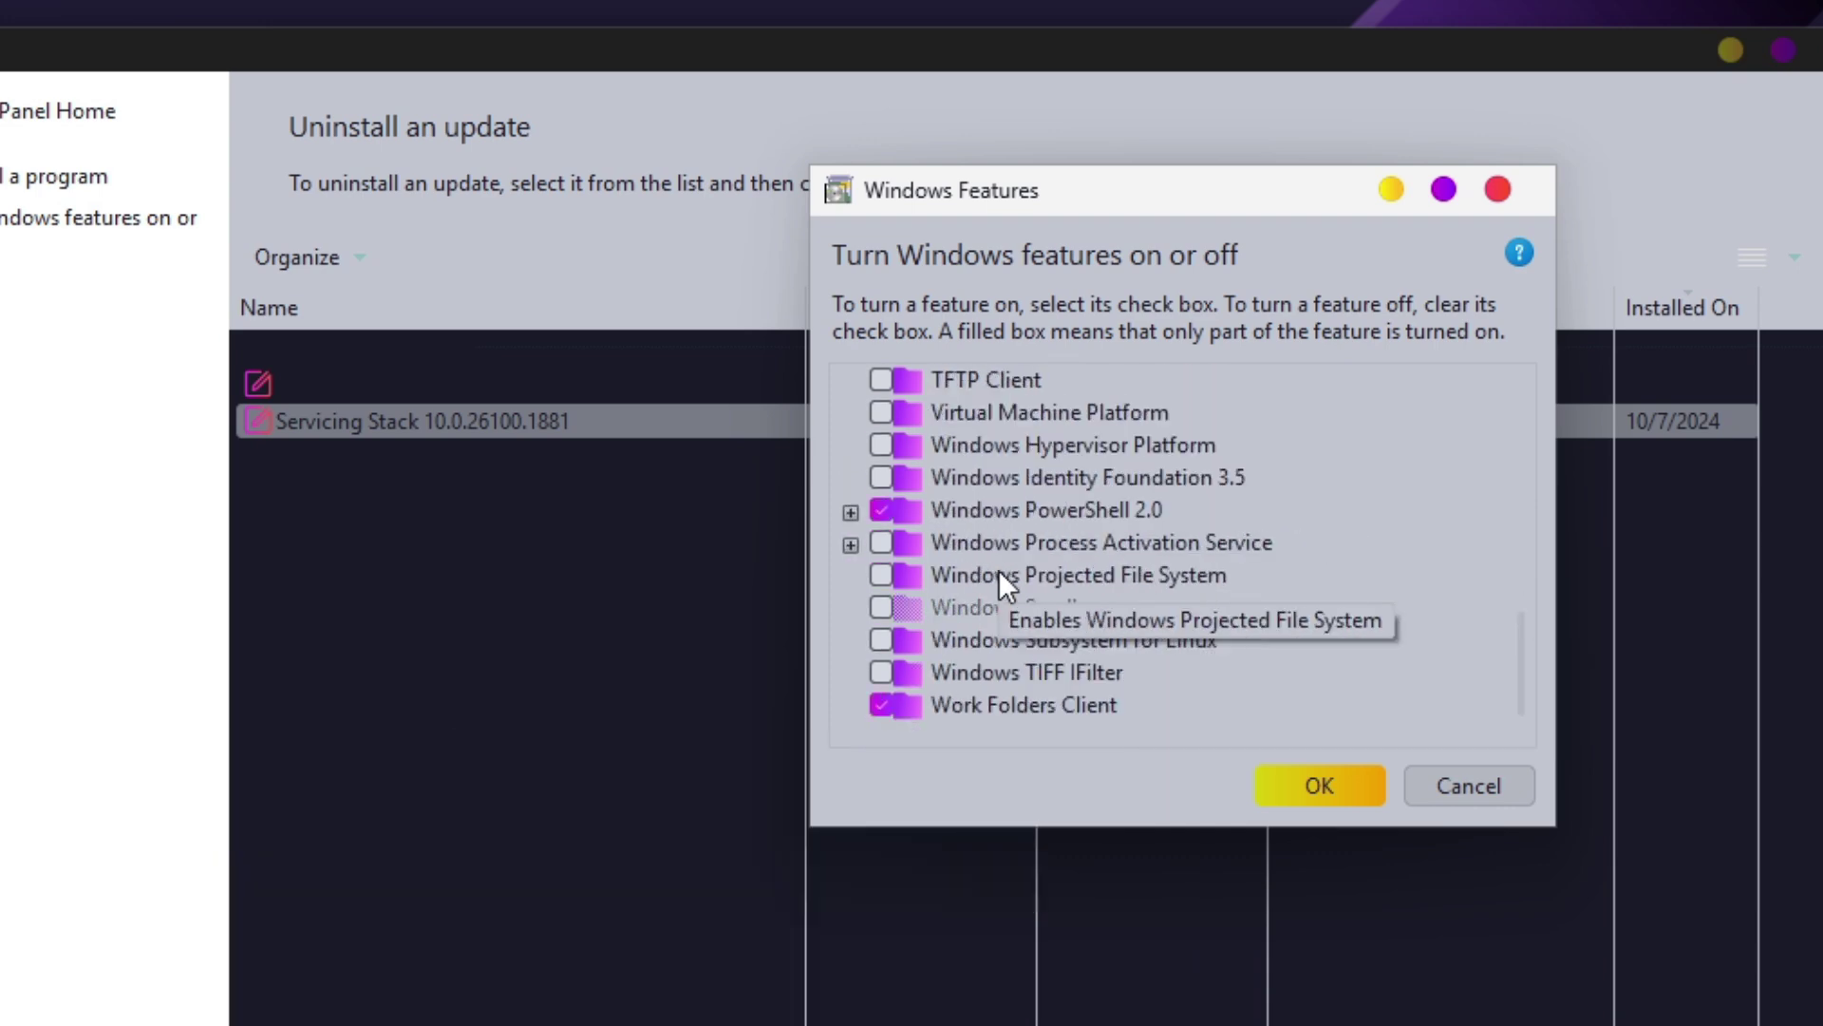
scroll(999, 570, "up", 8)
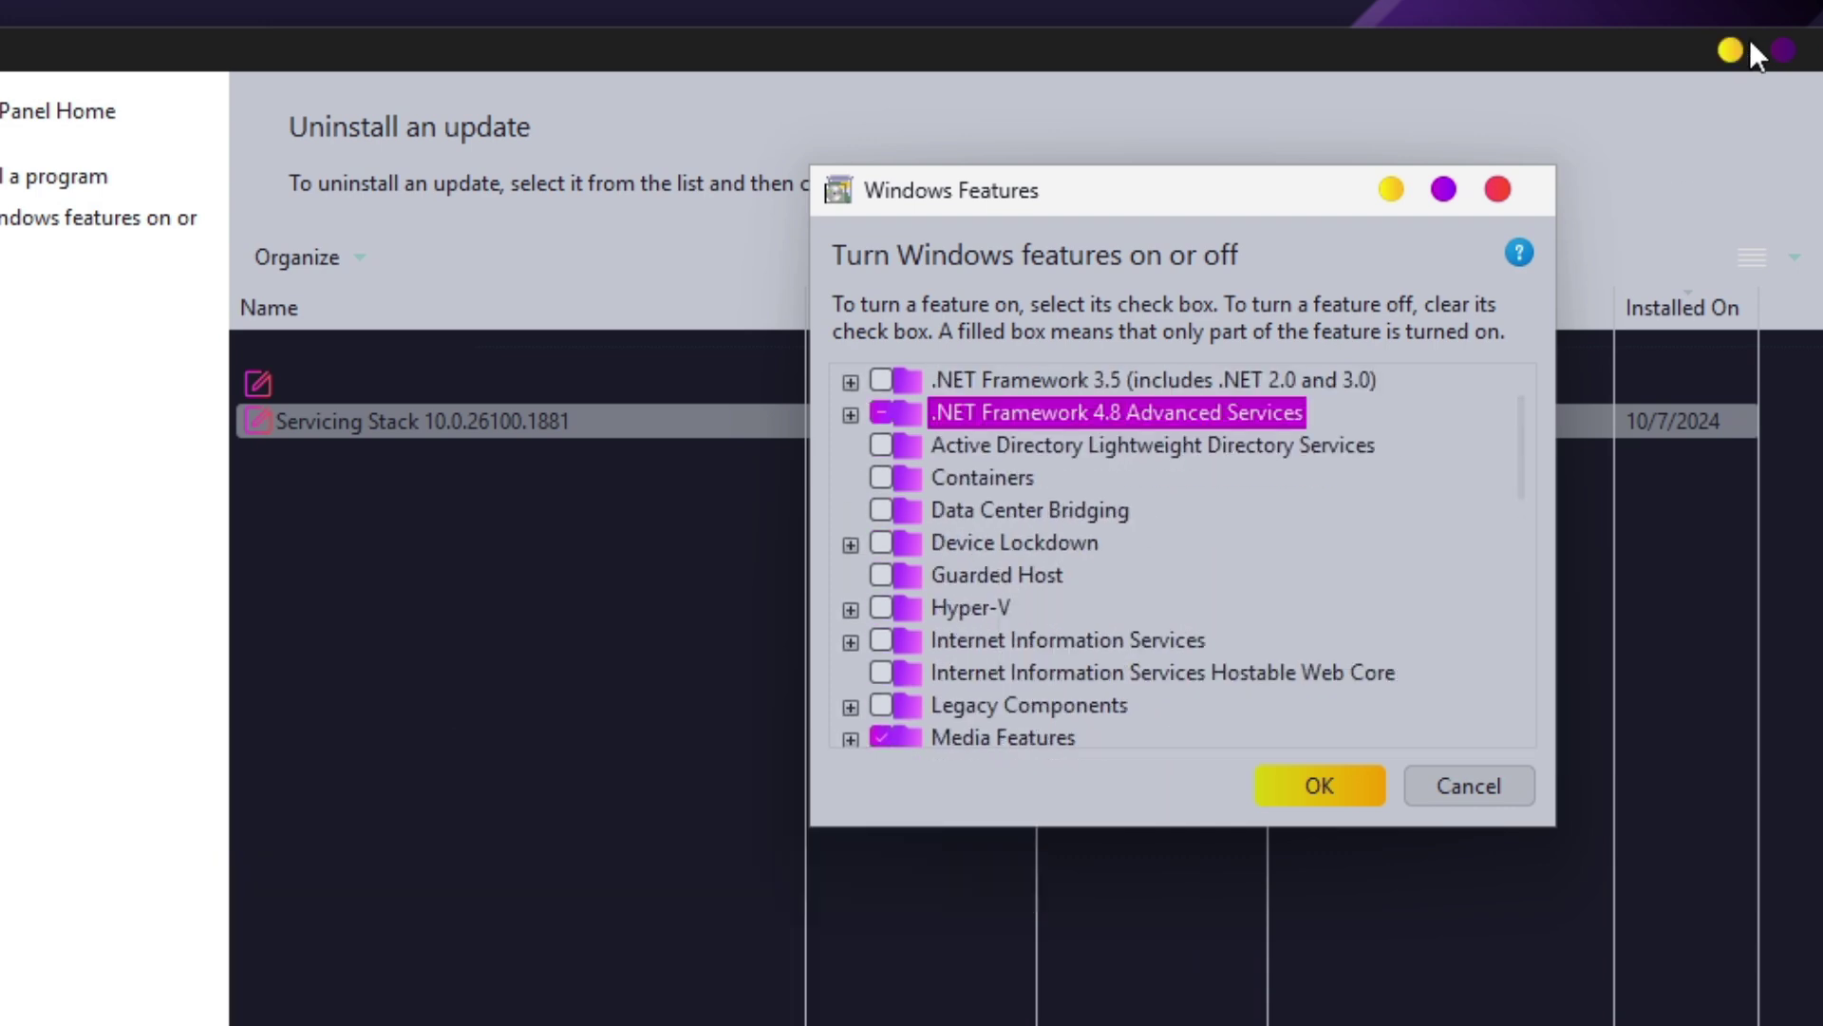
left_click(1508, 189)
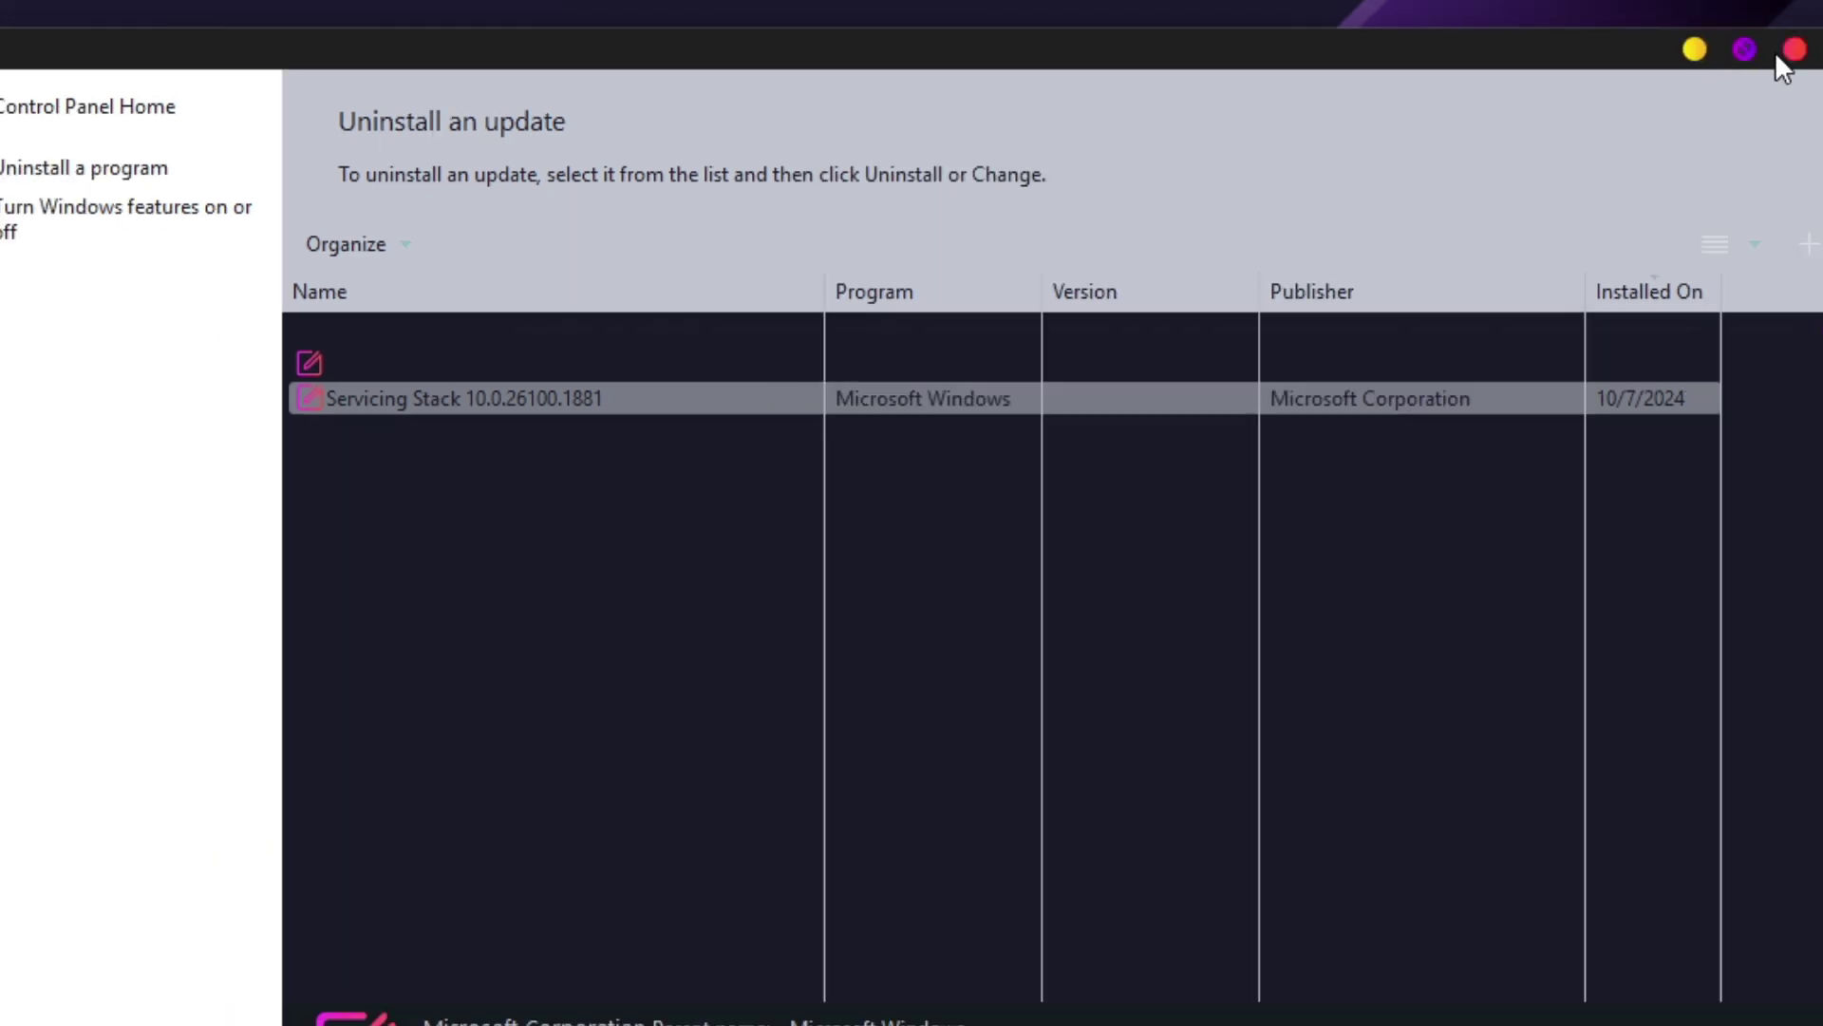
left_click(1791, 47)
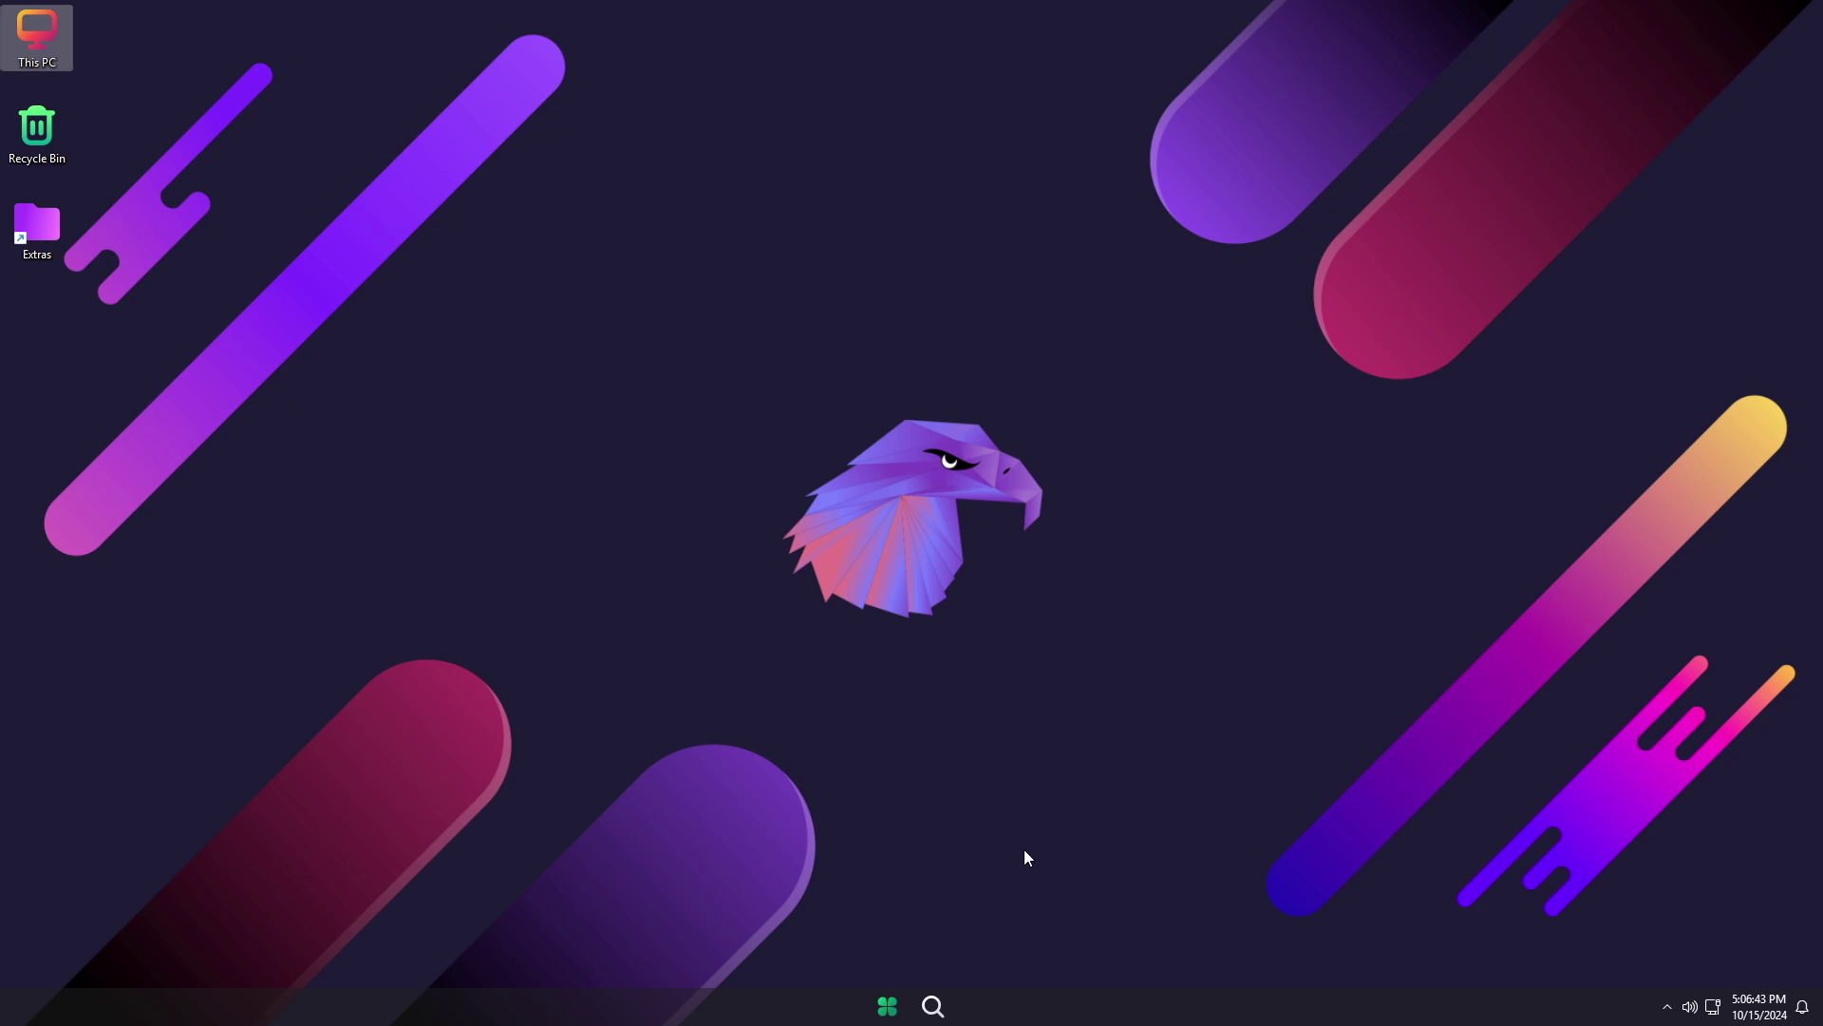
- Open Settings in a maximized window and view the installed apps
left_click(887, 1006)
left_click(1016, 815)
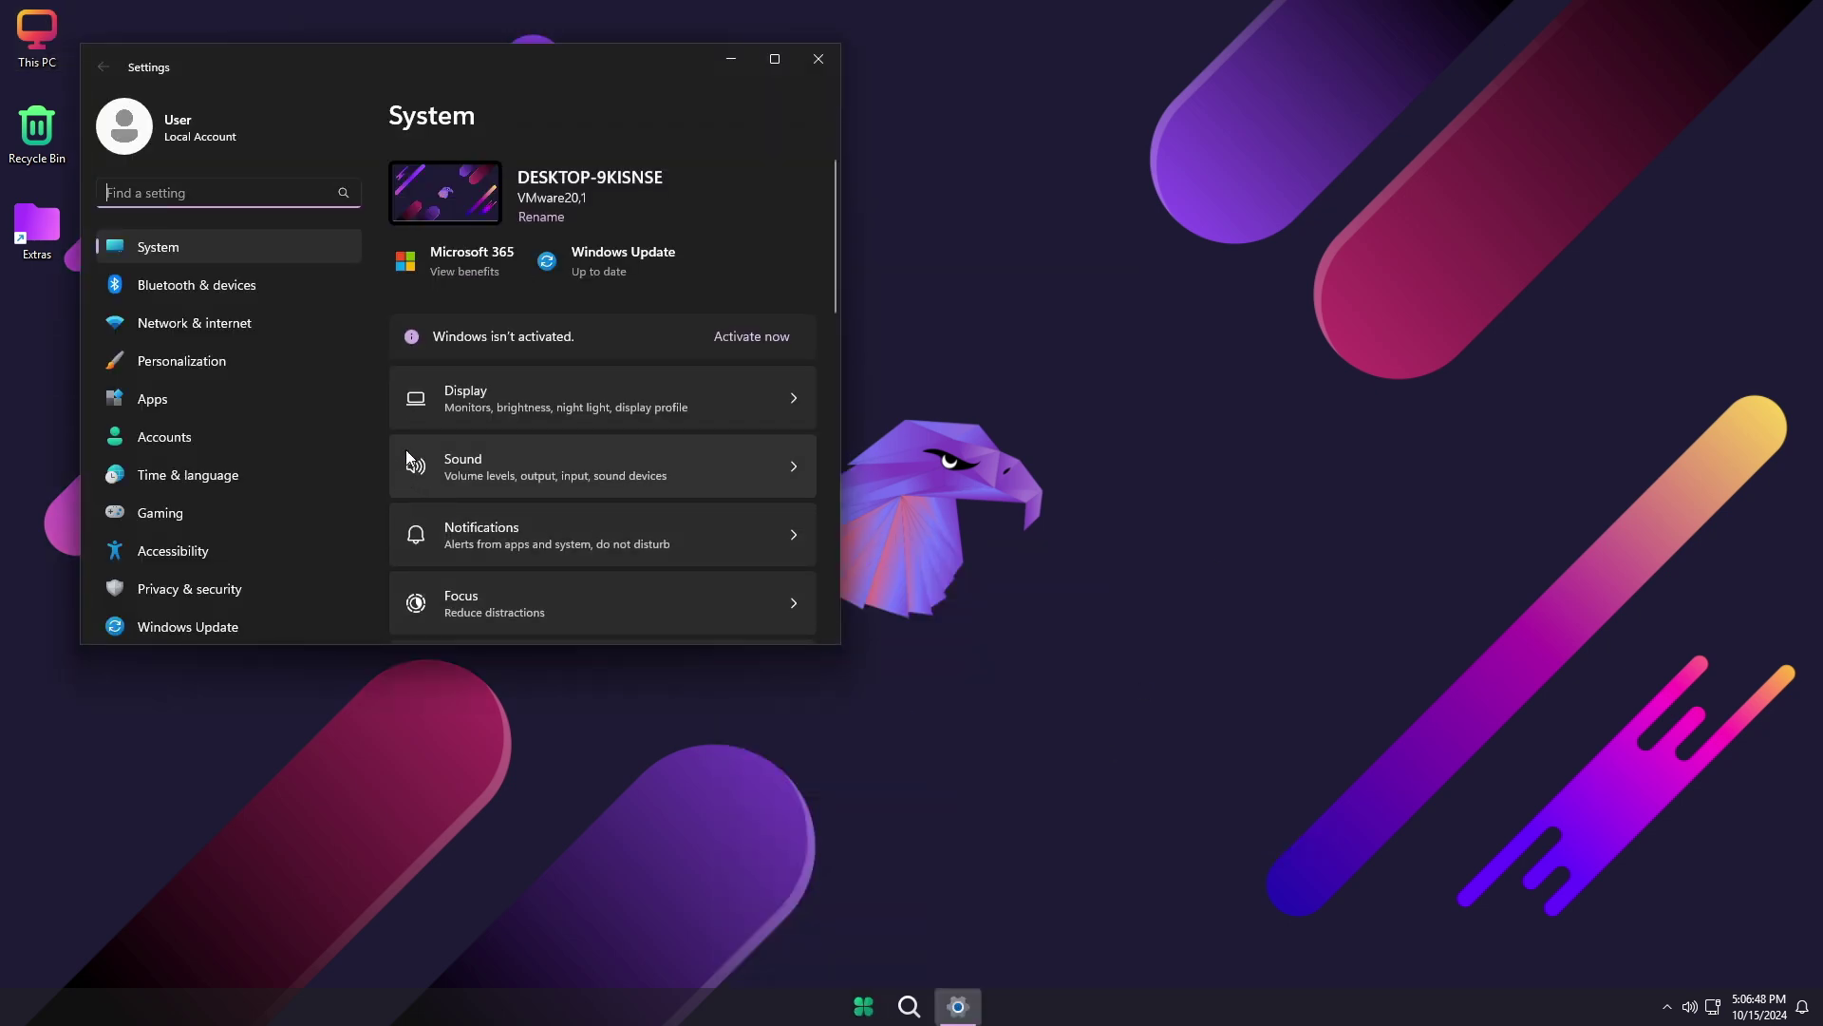
left_click(777, 72)
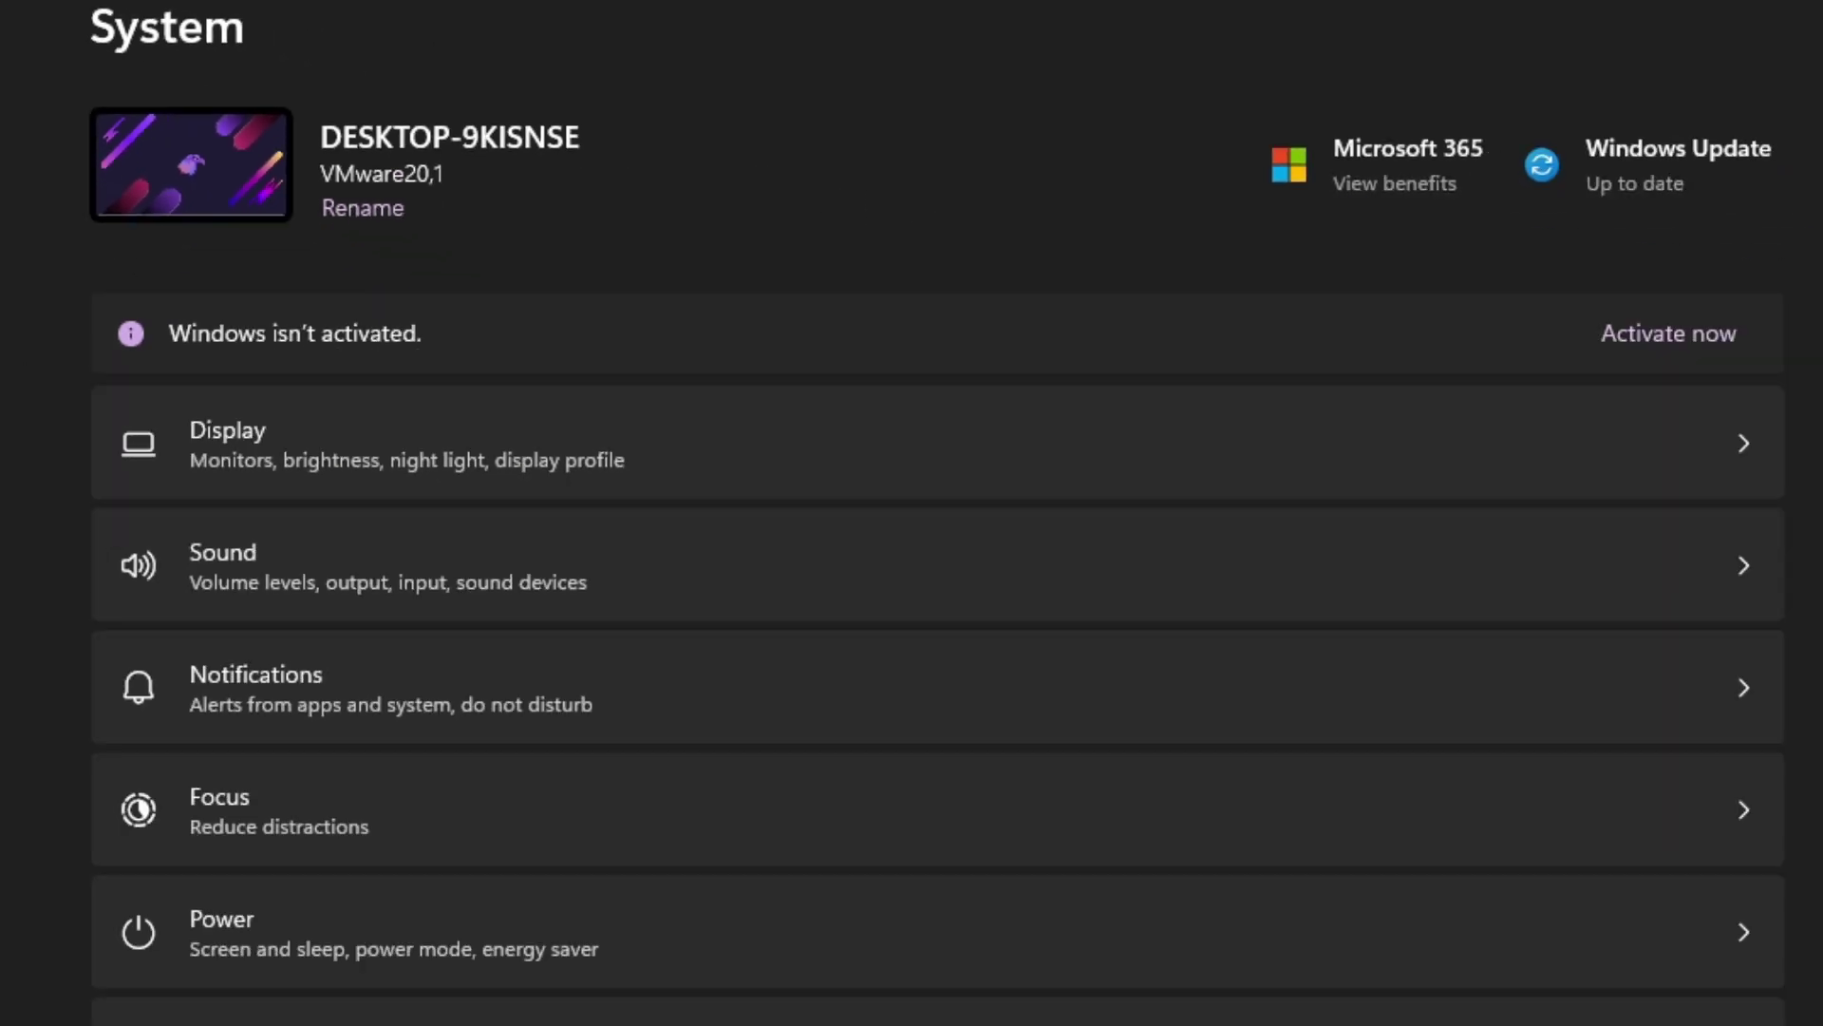
left_click(10, 285)
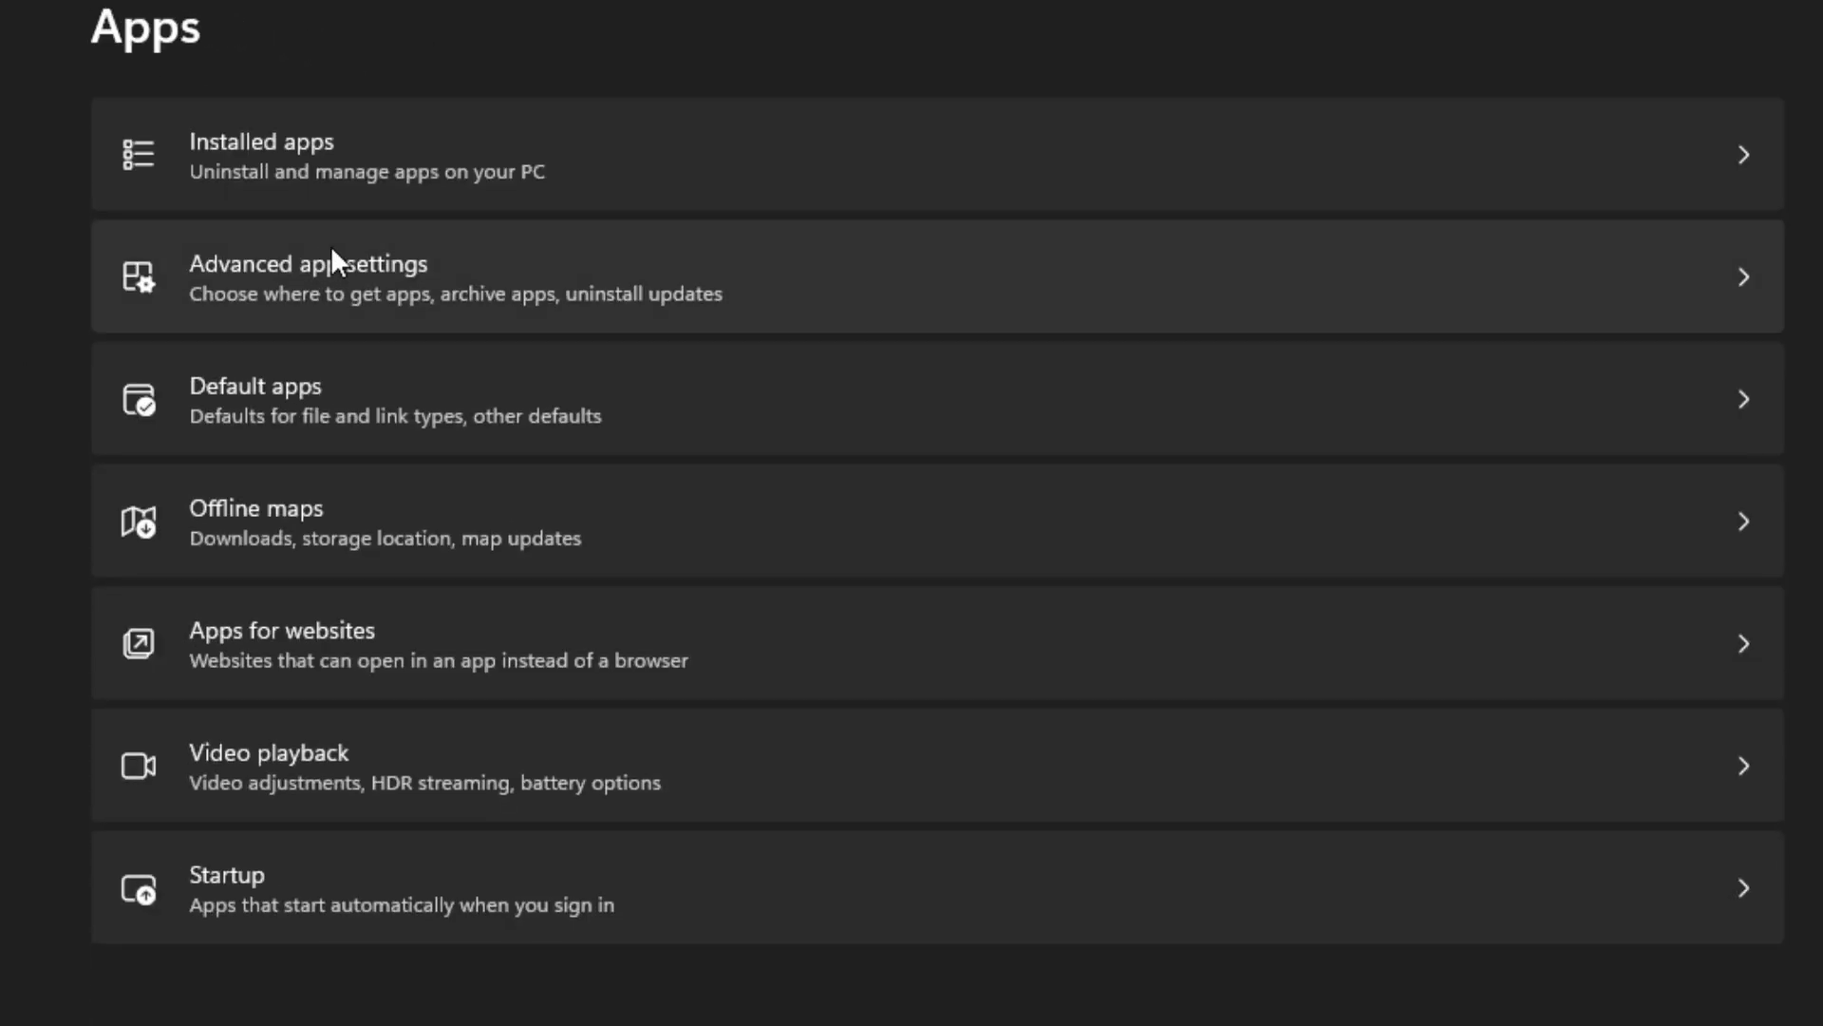
left_click(310, 157)
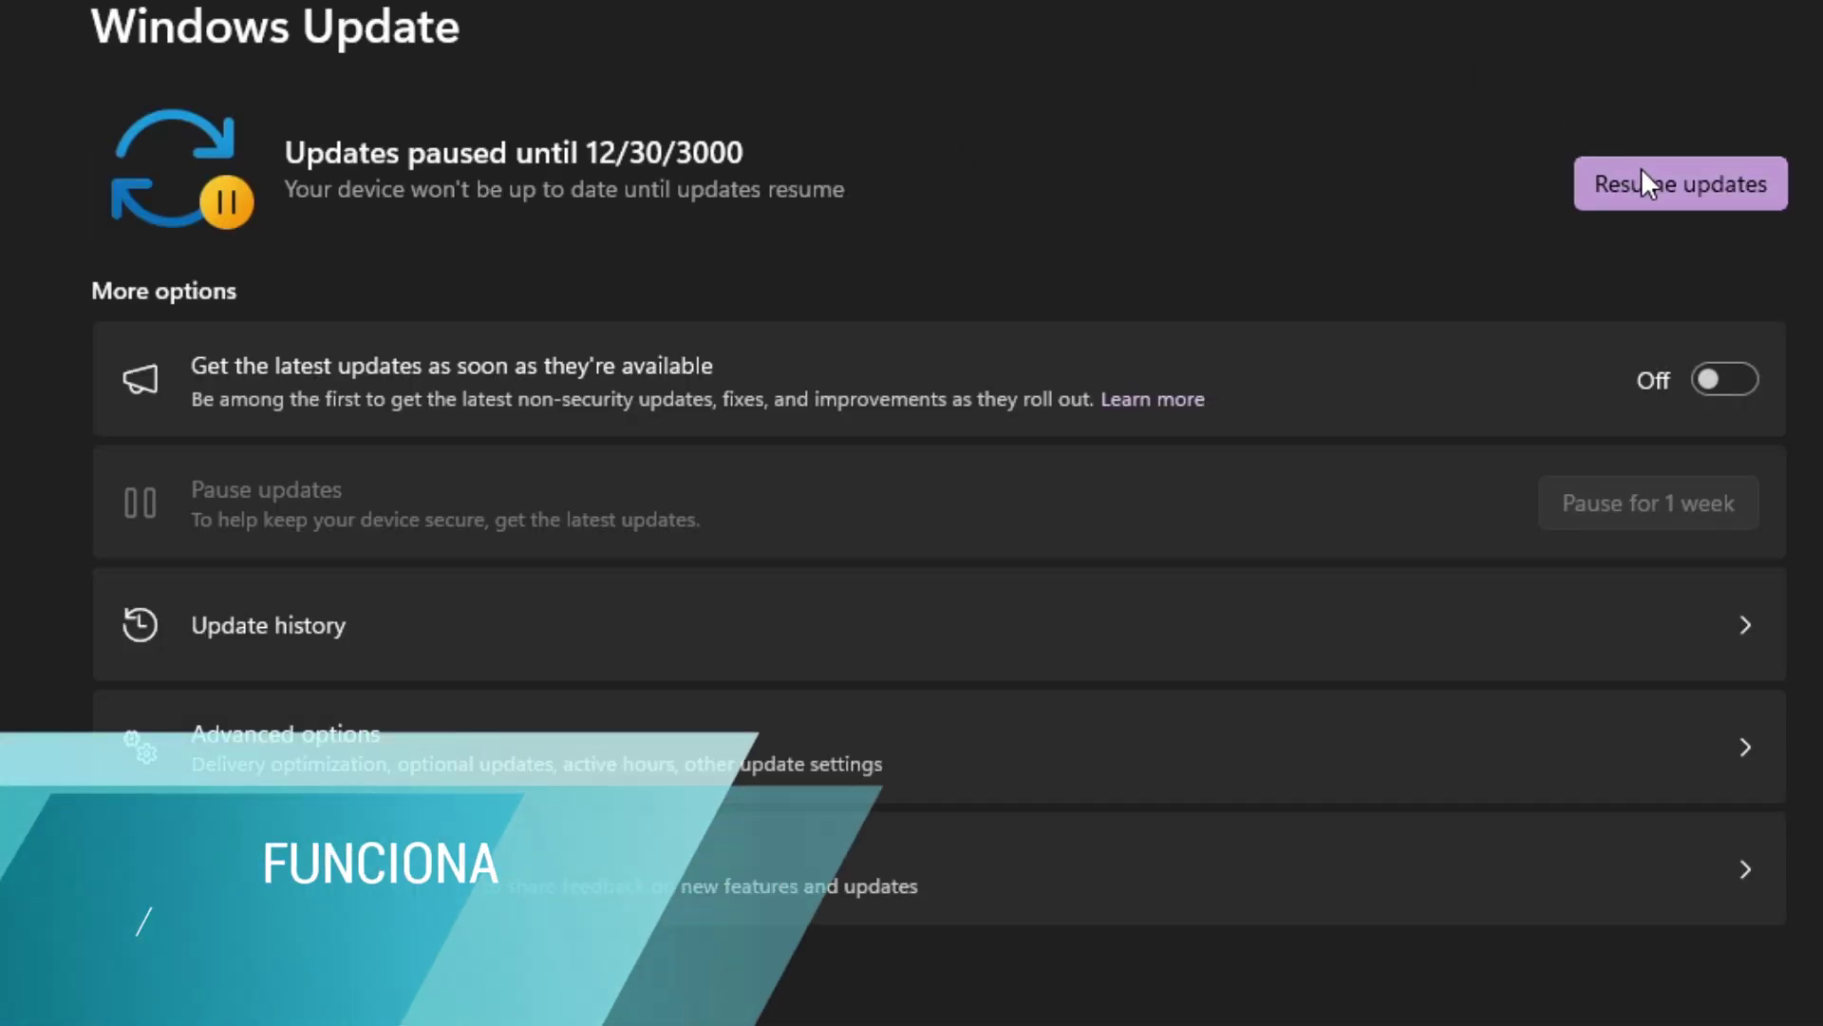
- Resume the paused updates in Windows Update and close Settings
left_click(1645, 177)
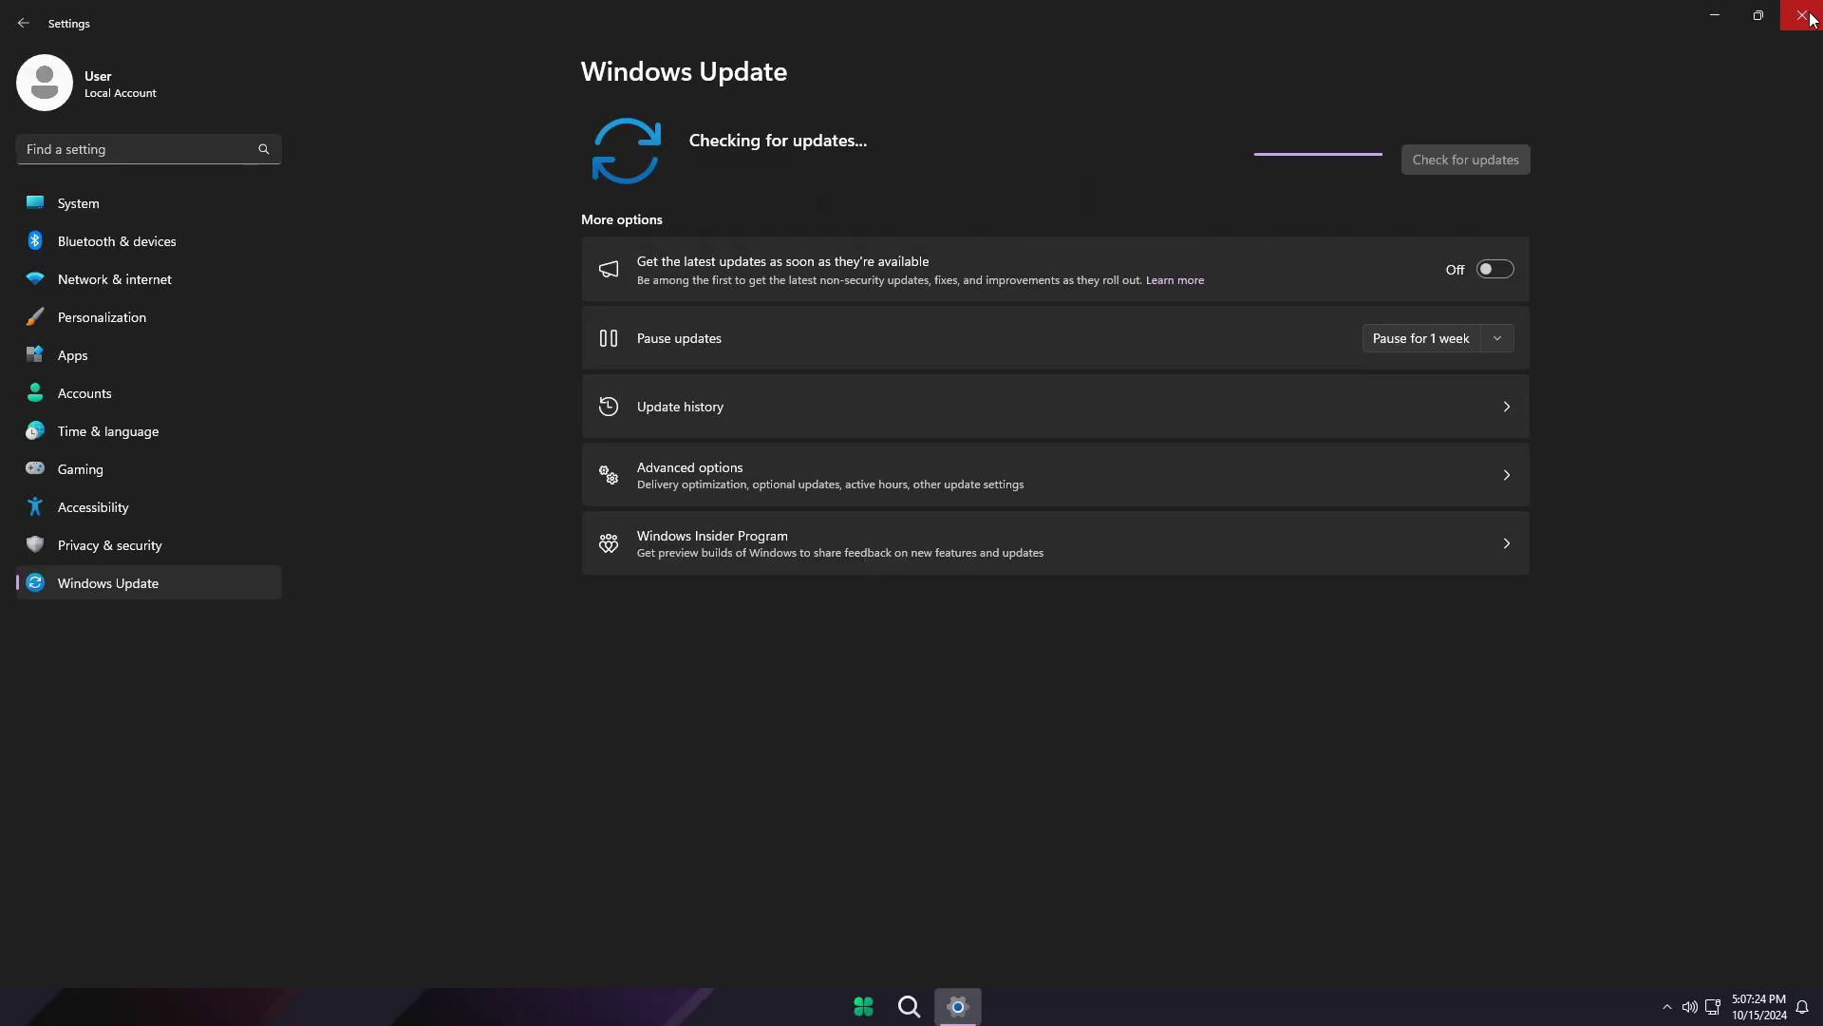
left_click(1810, 15)
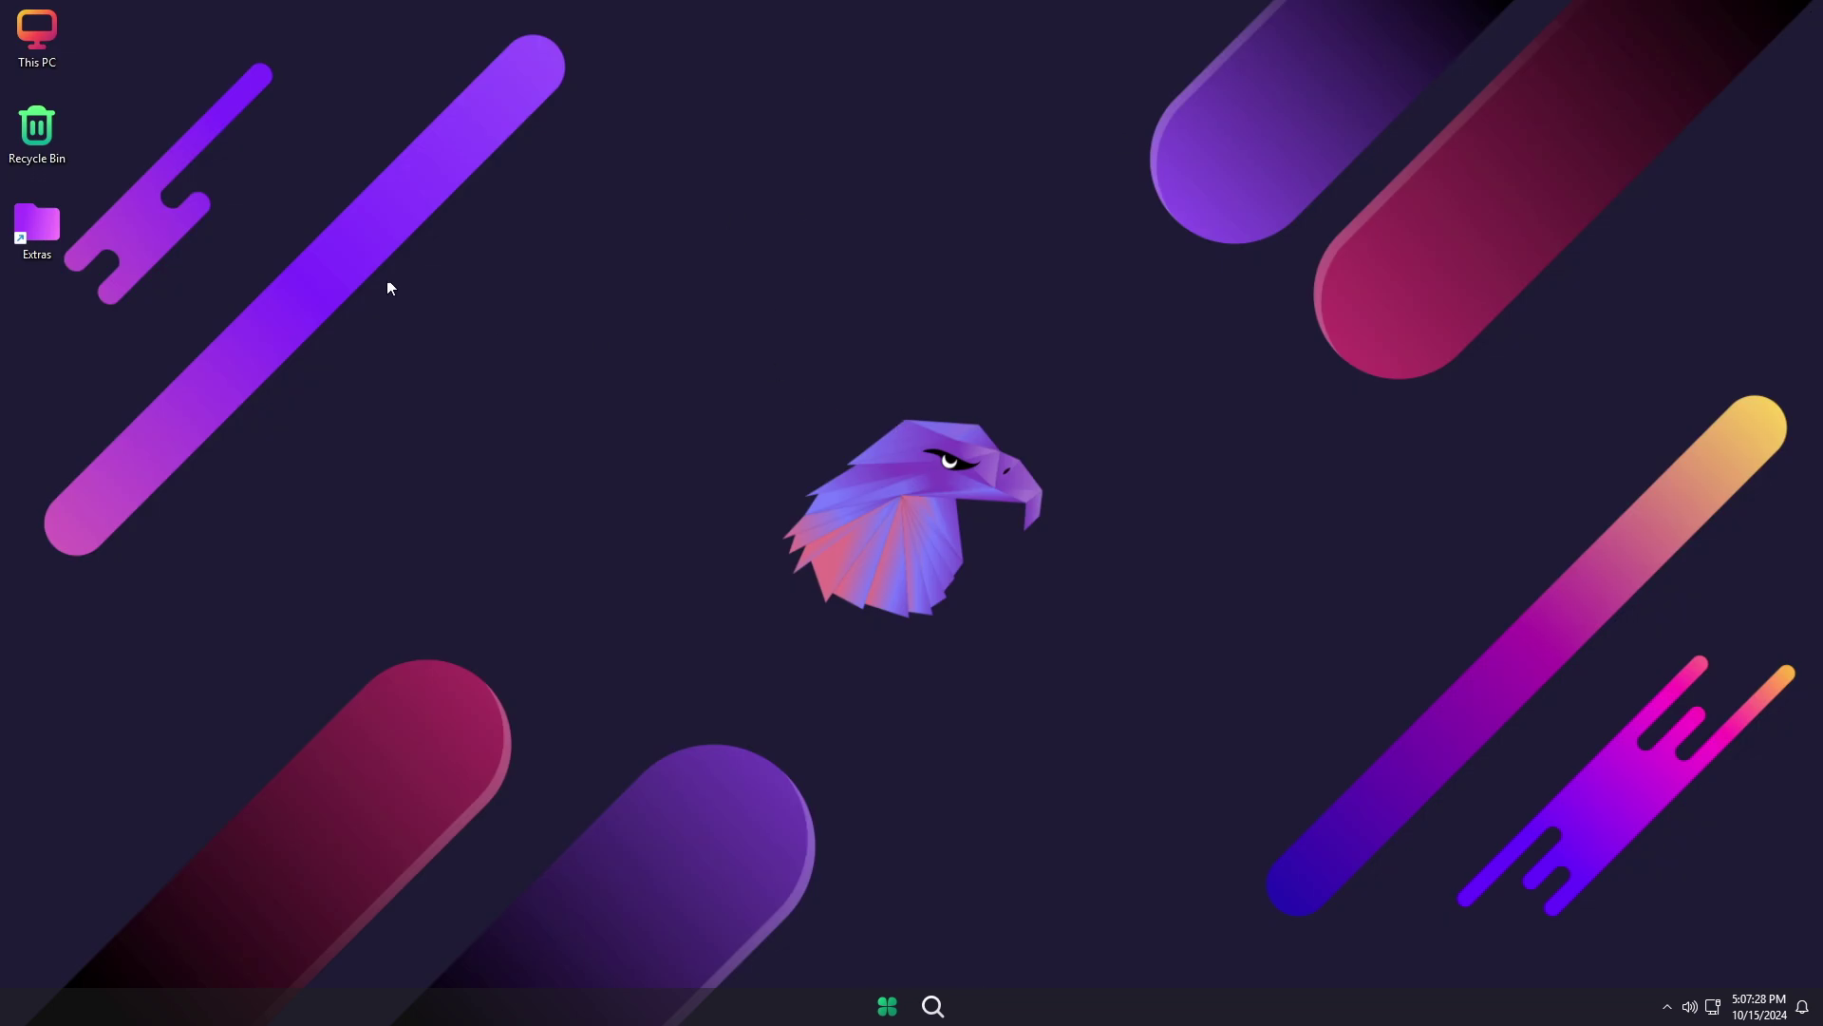
- Run Firefox Installer from the Browser folder in Extras and close the folder window
double_click(40, 223)
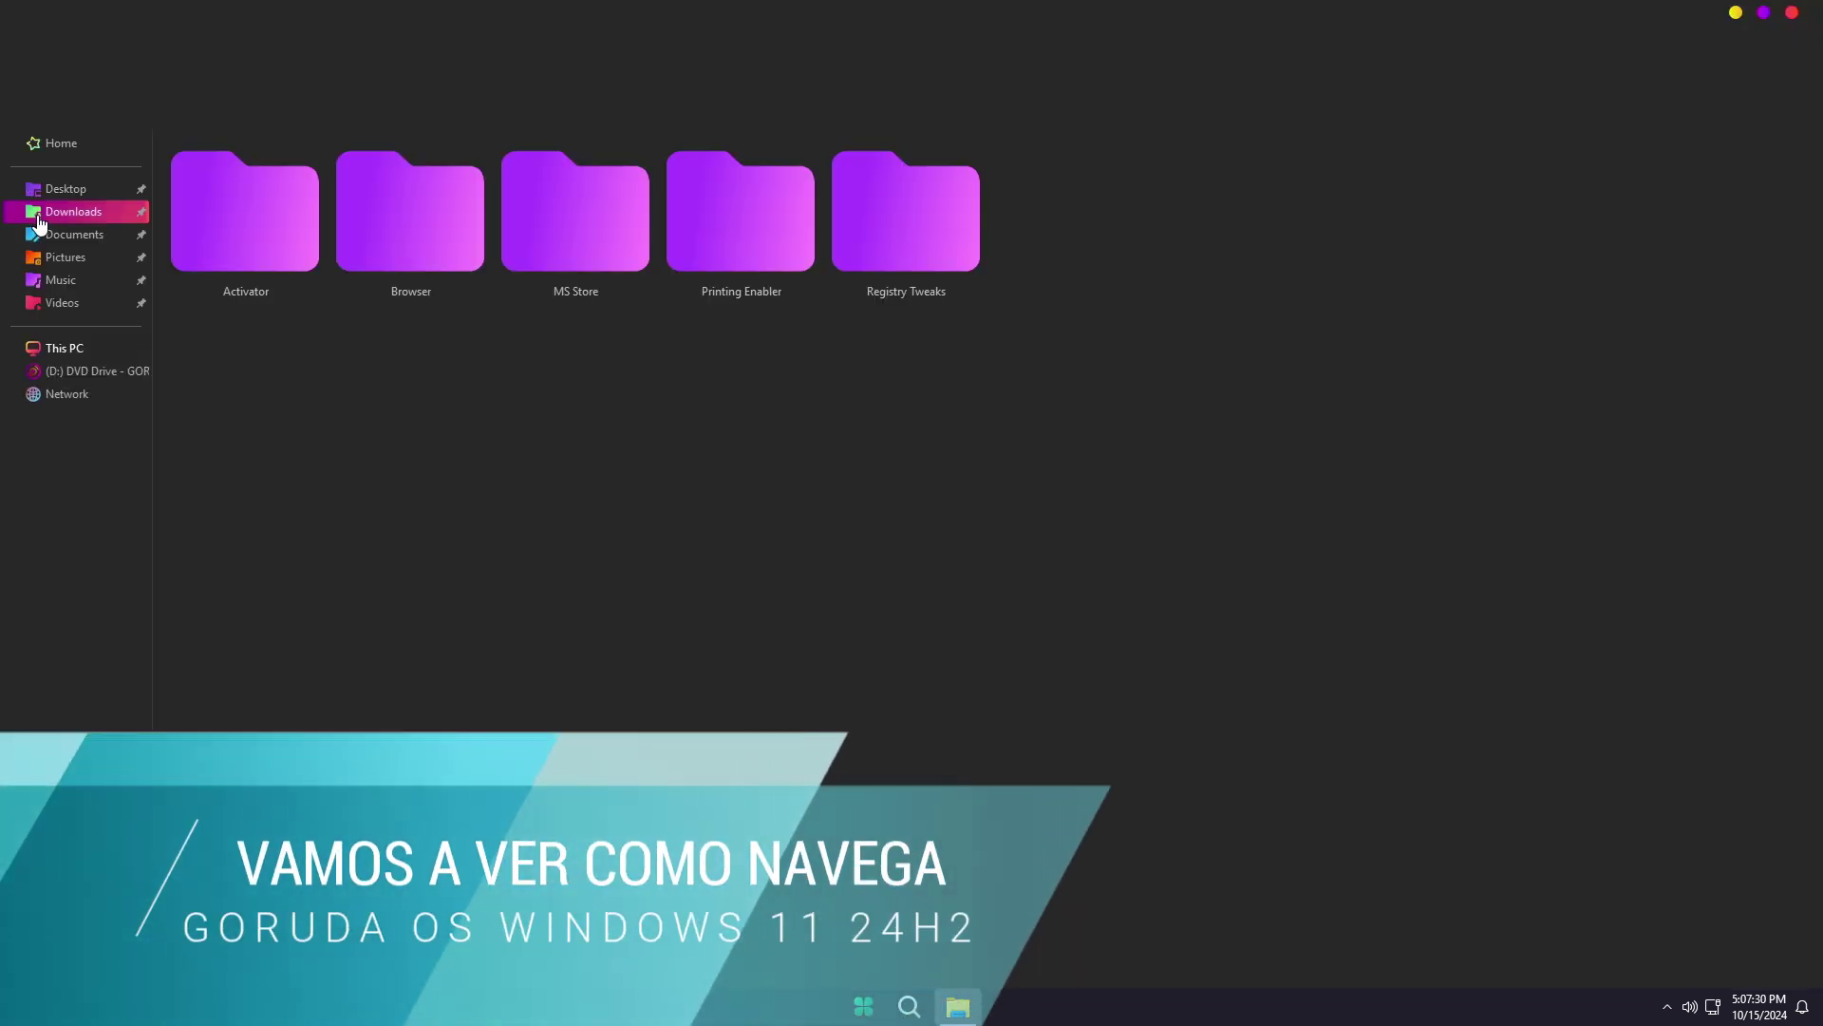
double_click(428, 199)
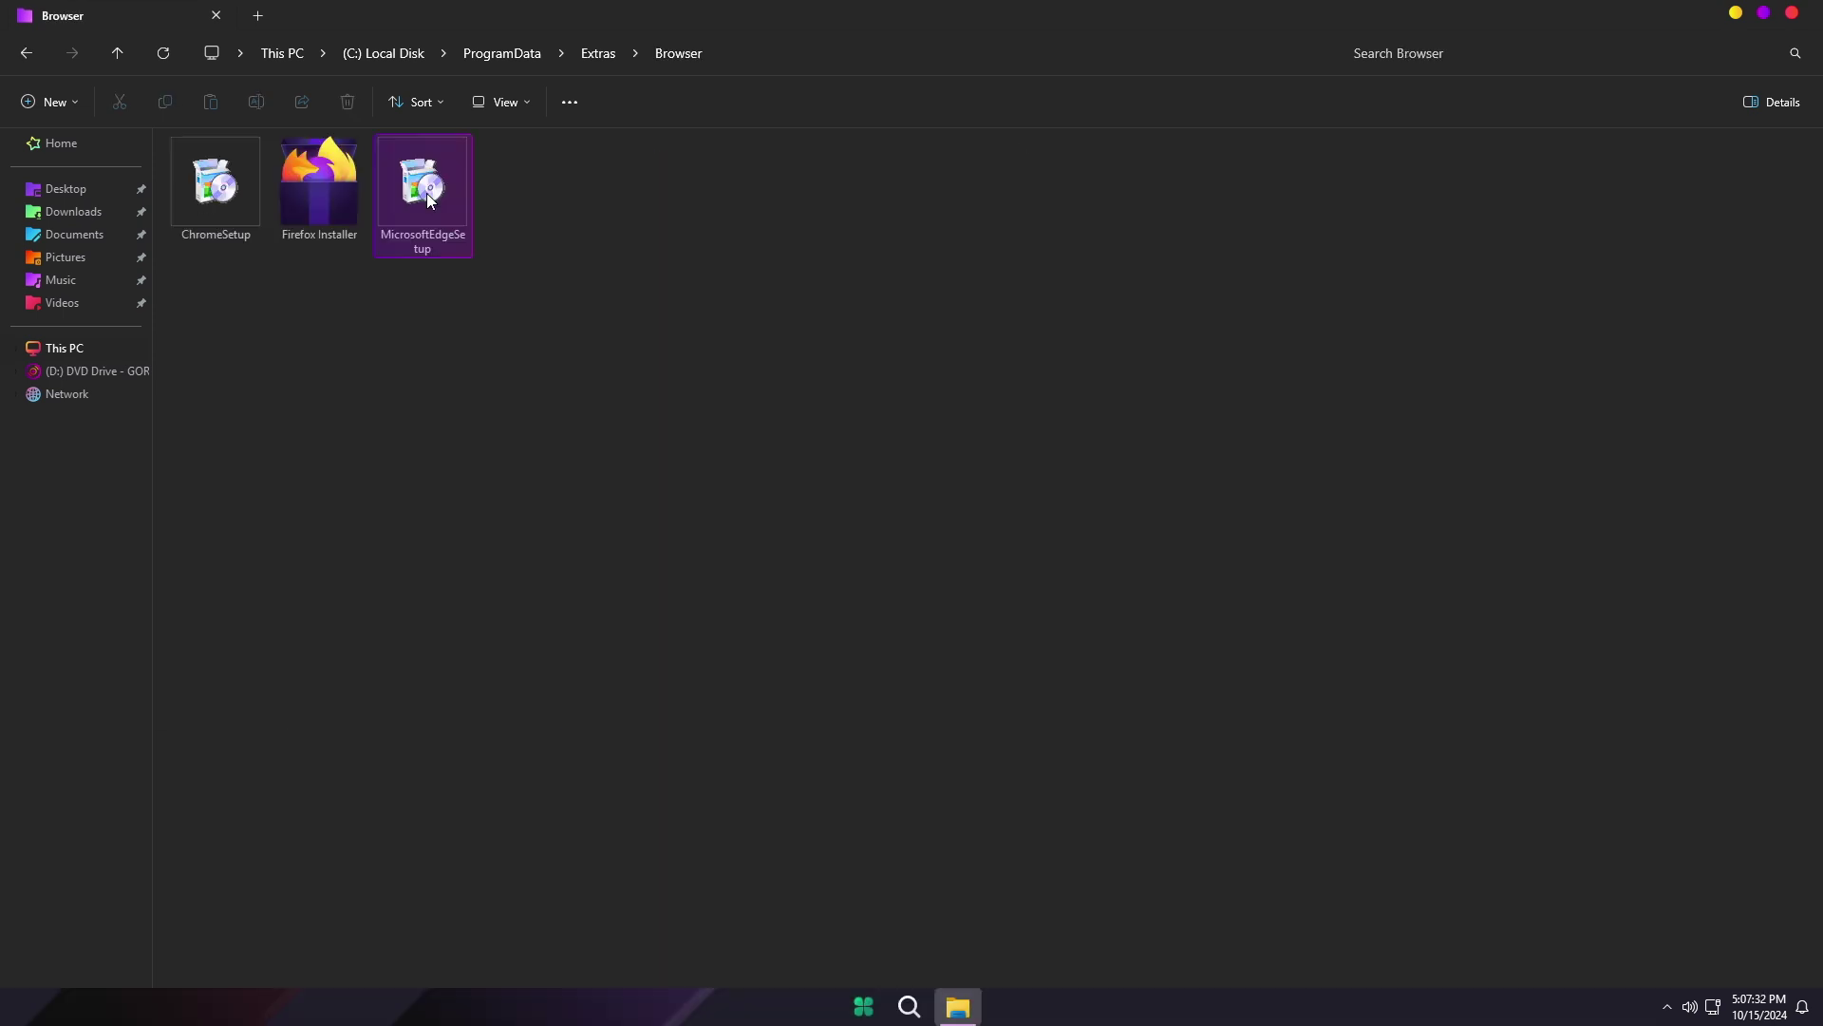
left_click(316, 187)
double_click(315, 182)
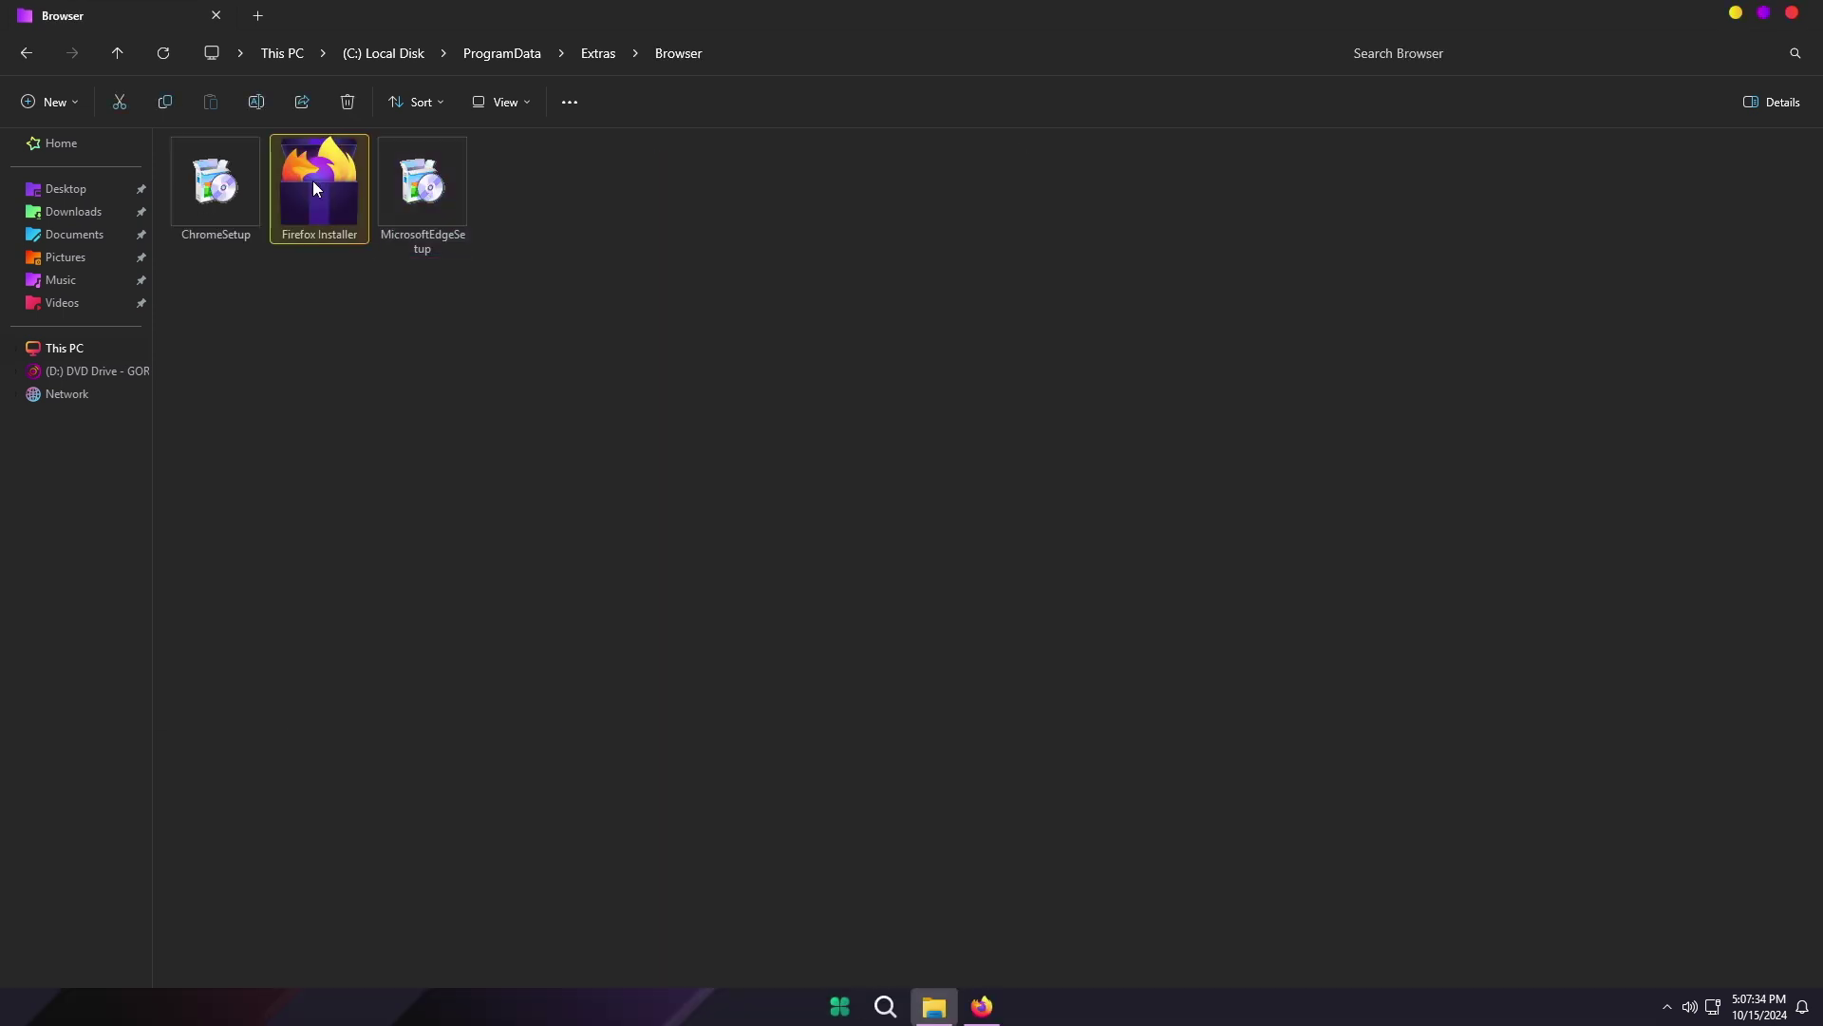
left_click(1790, 17)
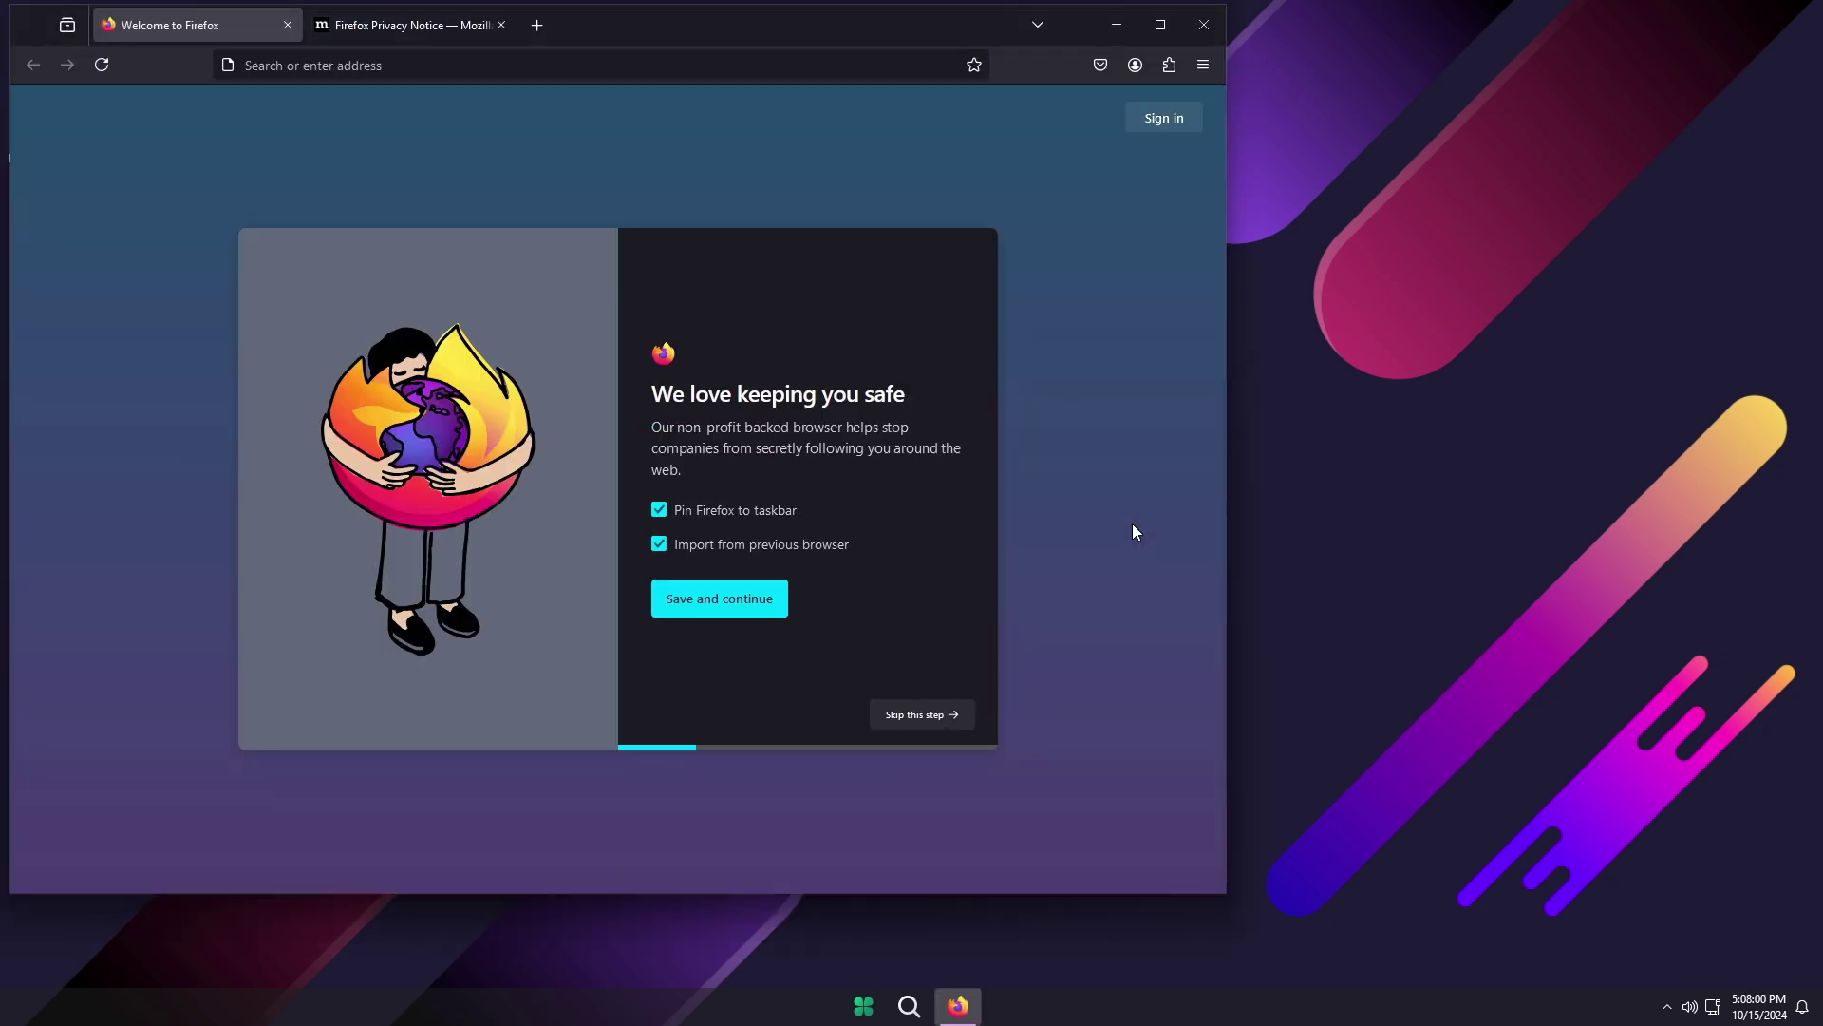
- Complete the Firefox welcome setup, allowing it to be pinned to the taskbar and skipping the mobile sync and add-on offers
left_click(737, 601)
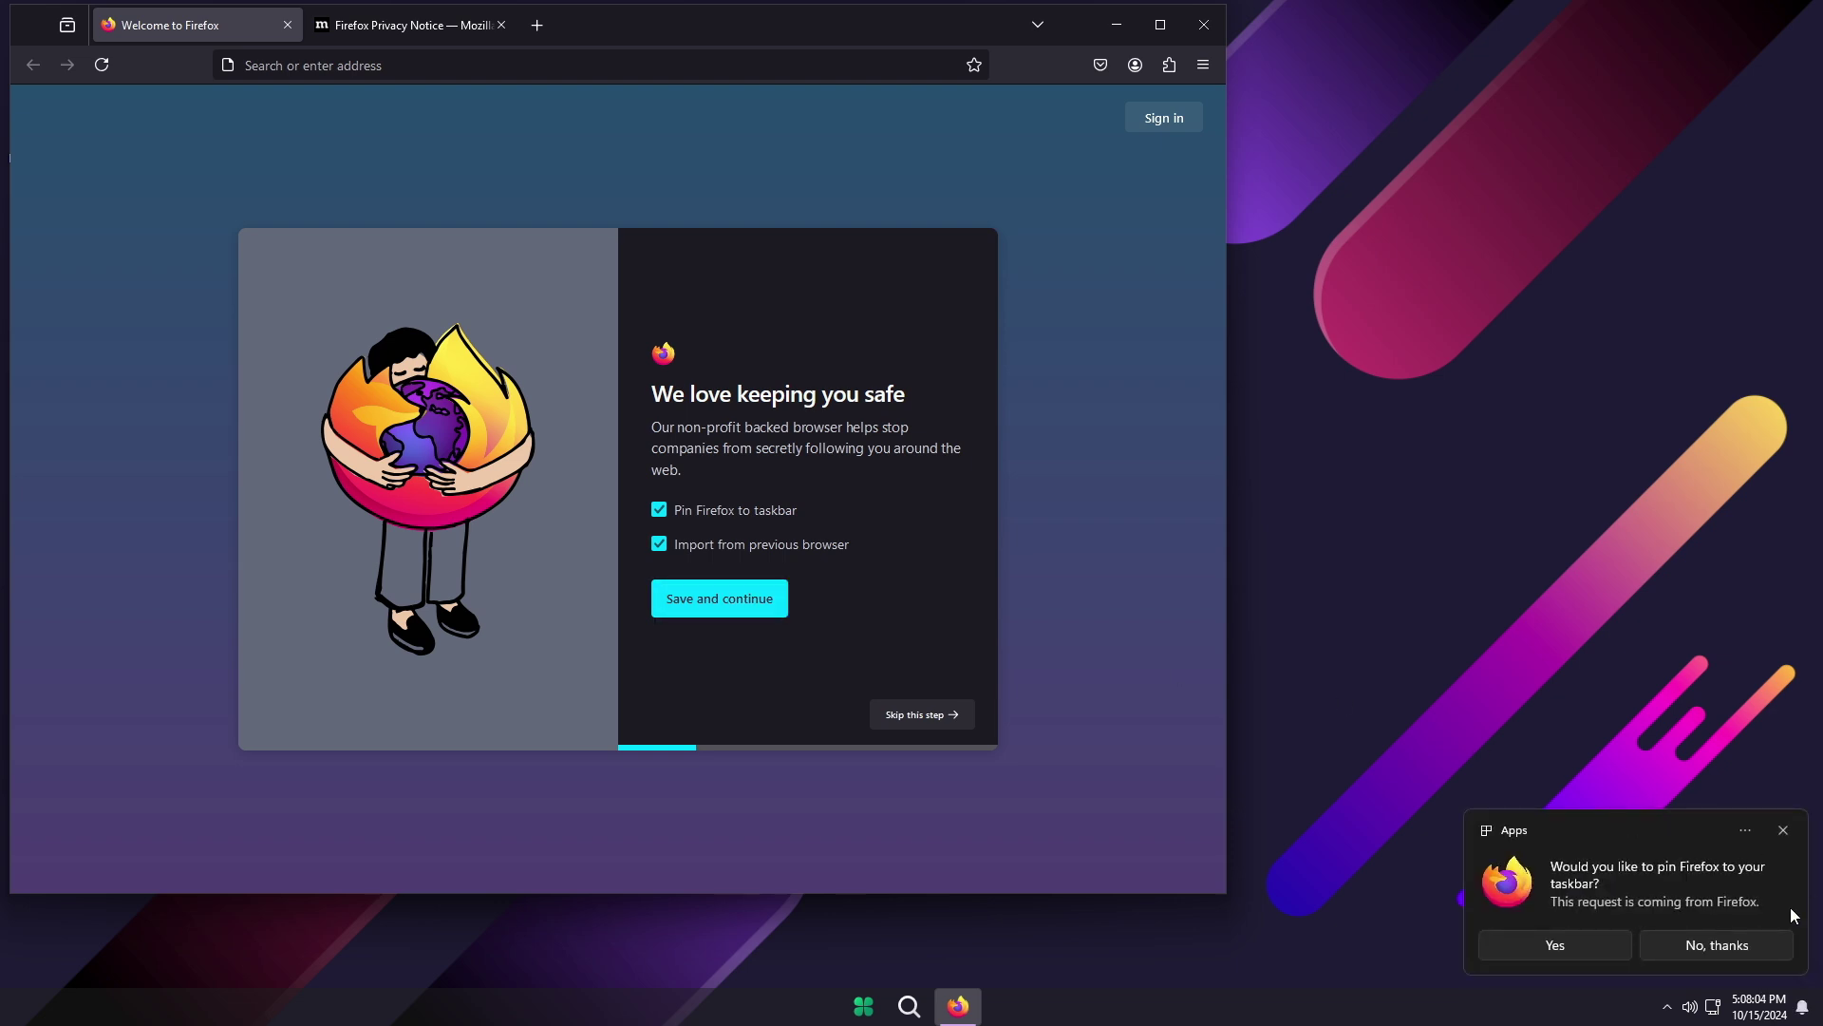
left_click(1576, 942)
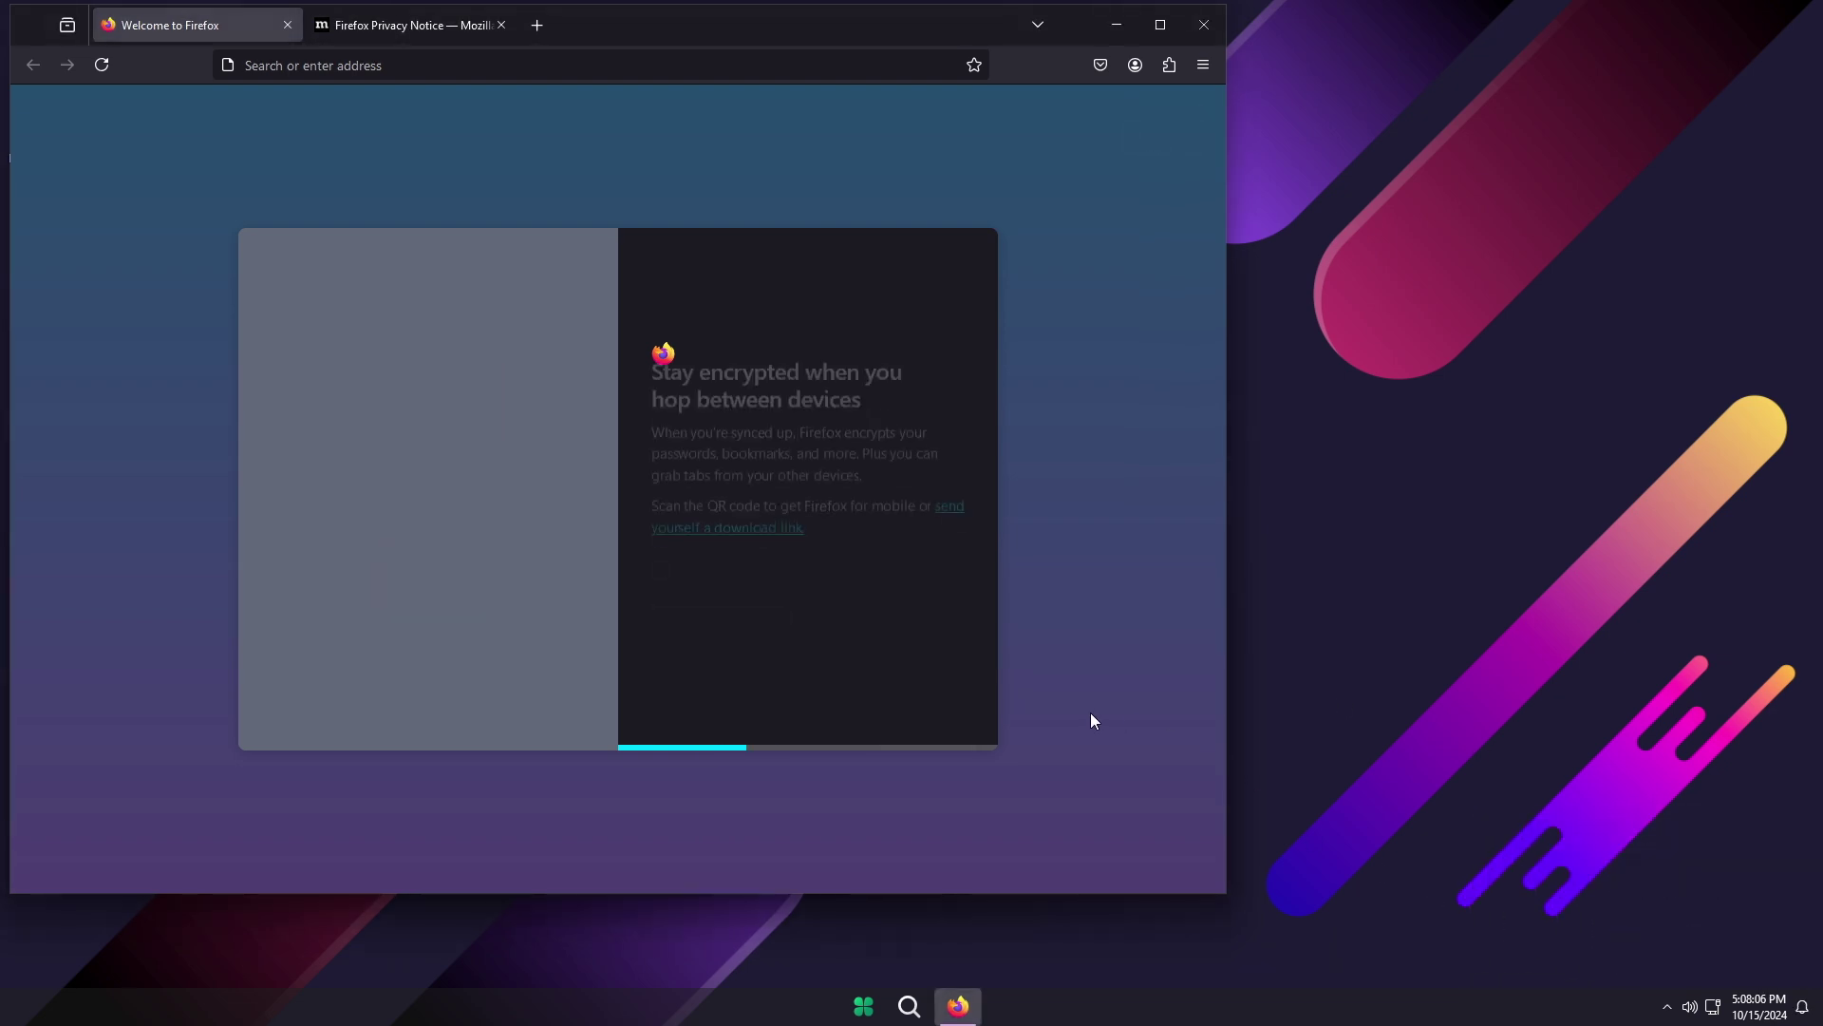
left_click(961, 710)
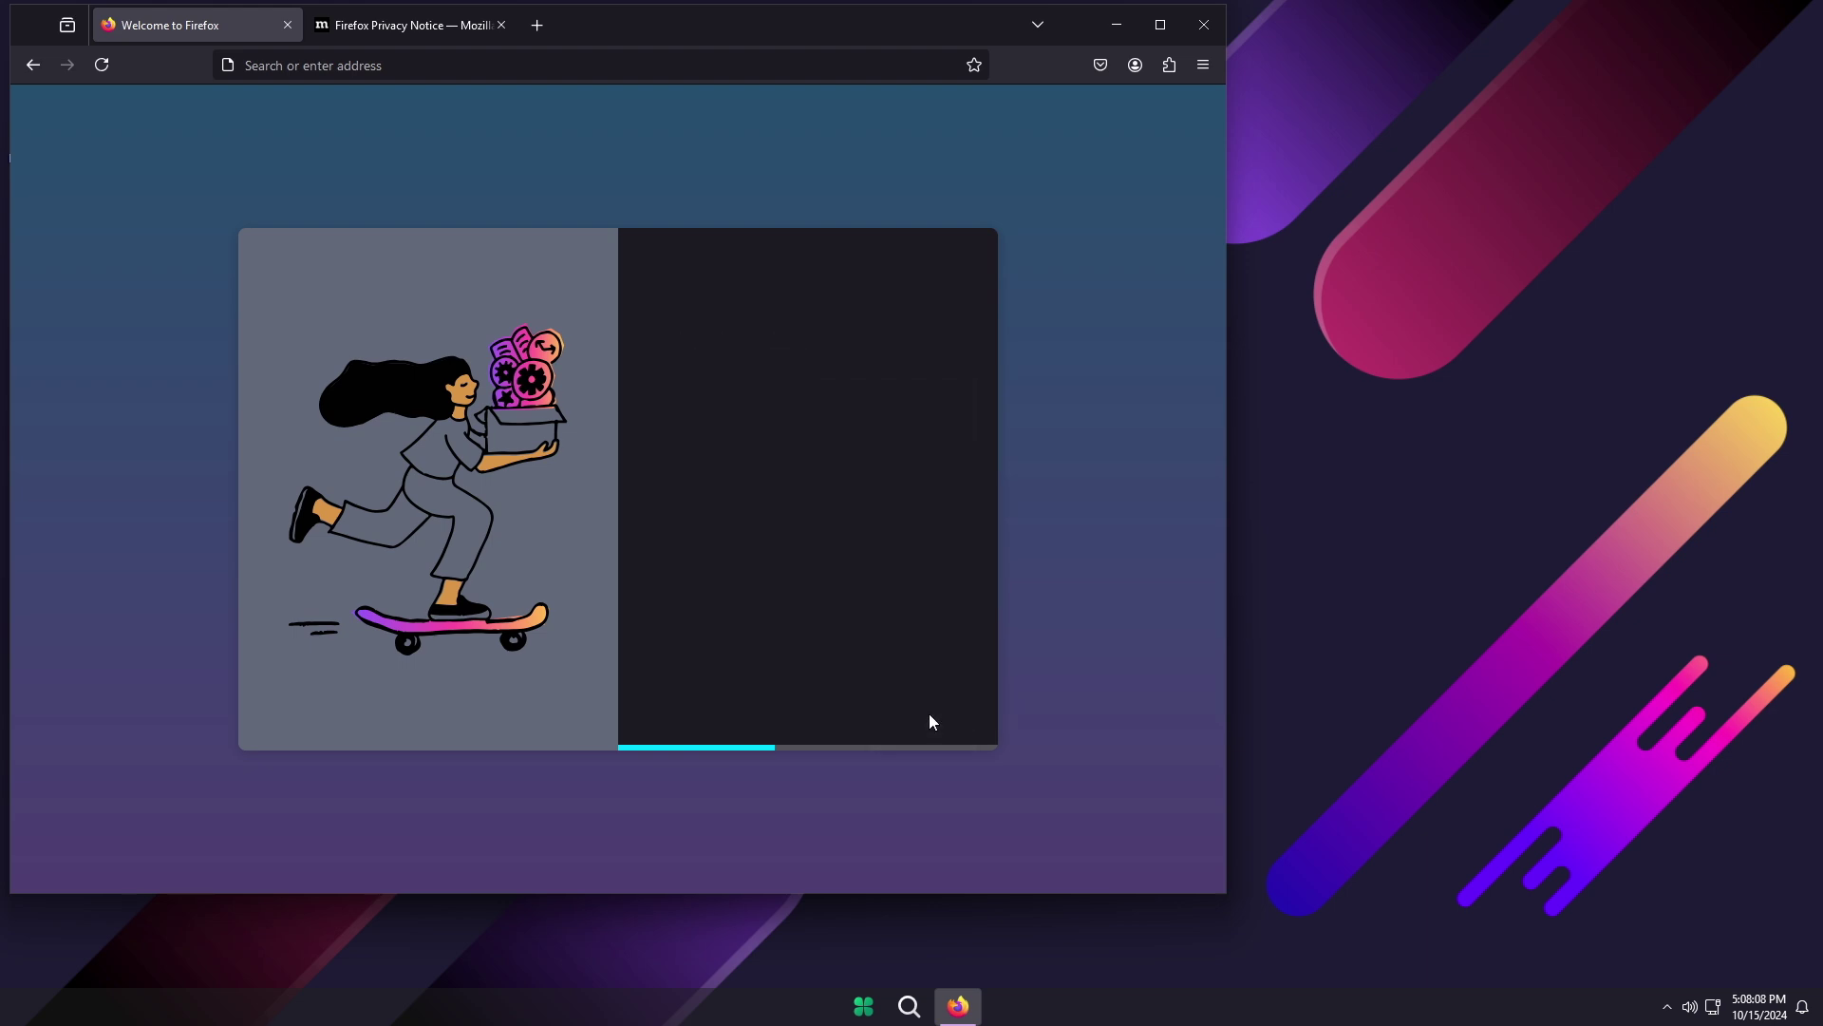
left_click(928, 715)
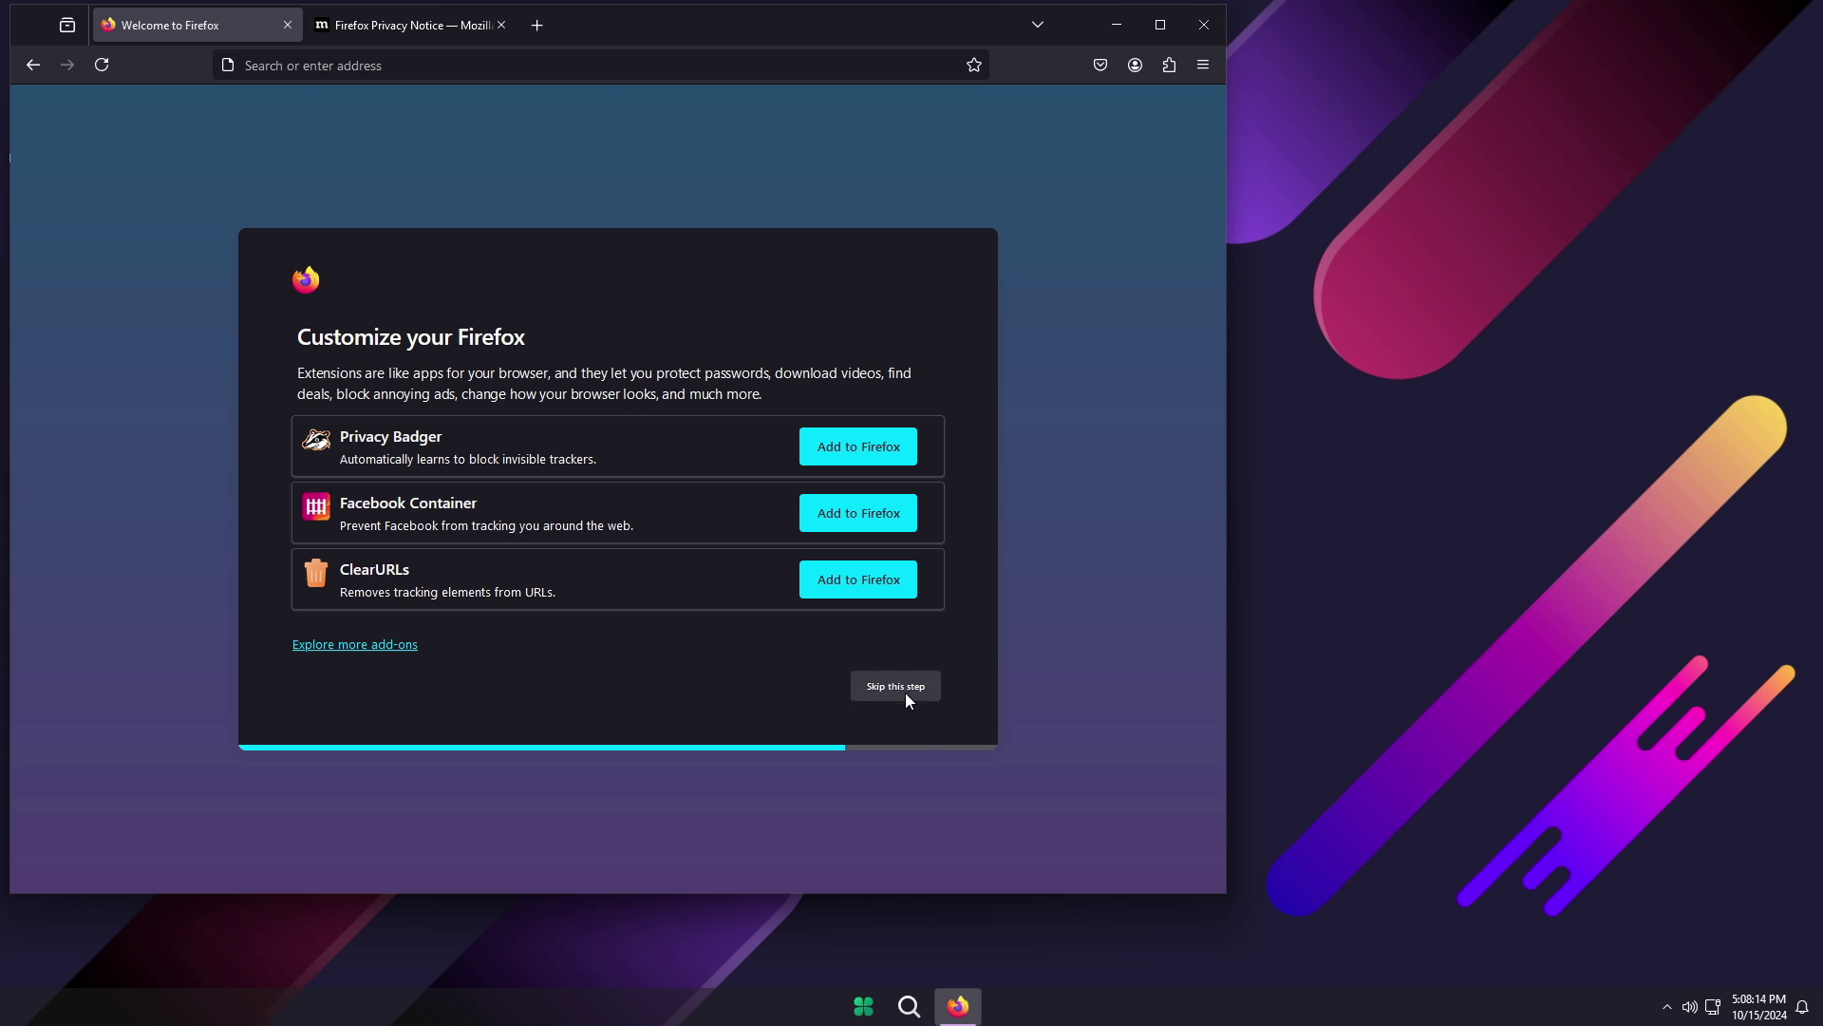
left_click(904, 692)
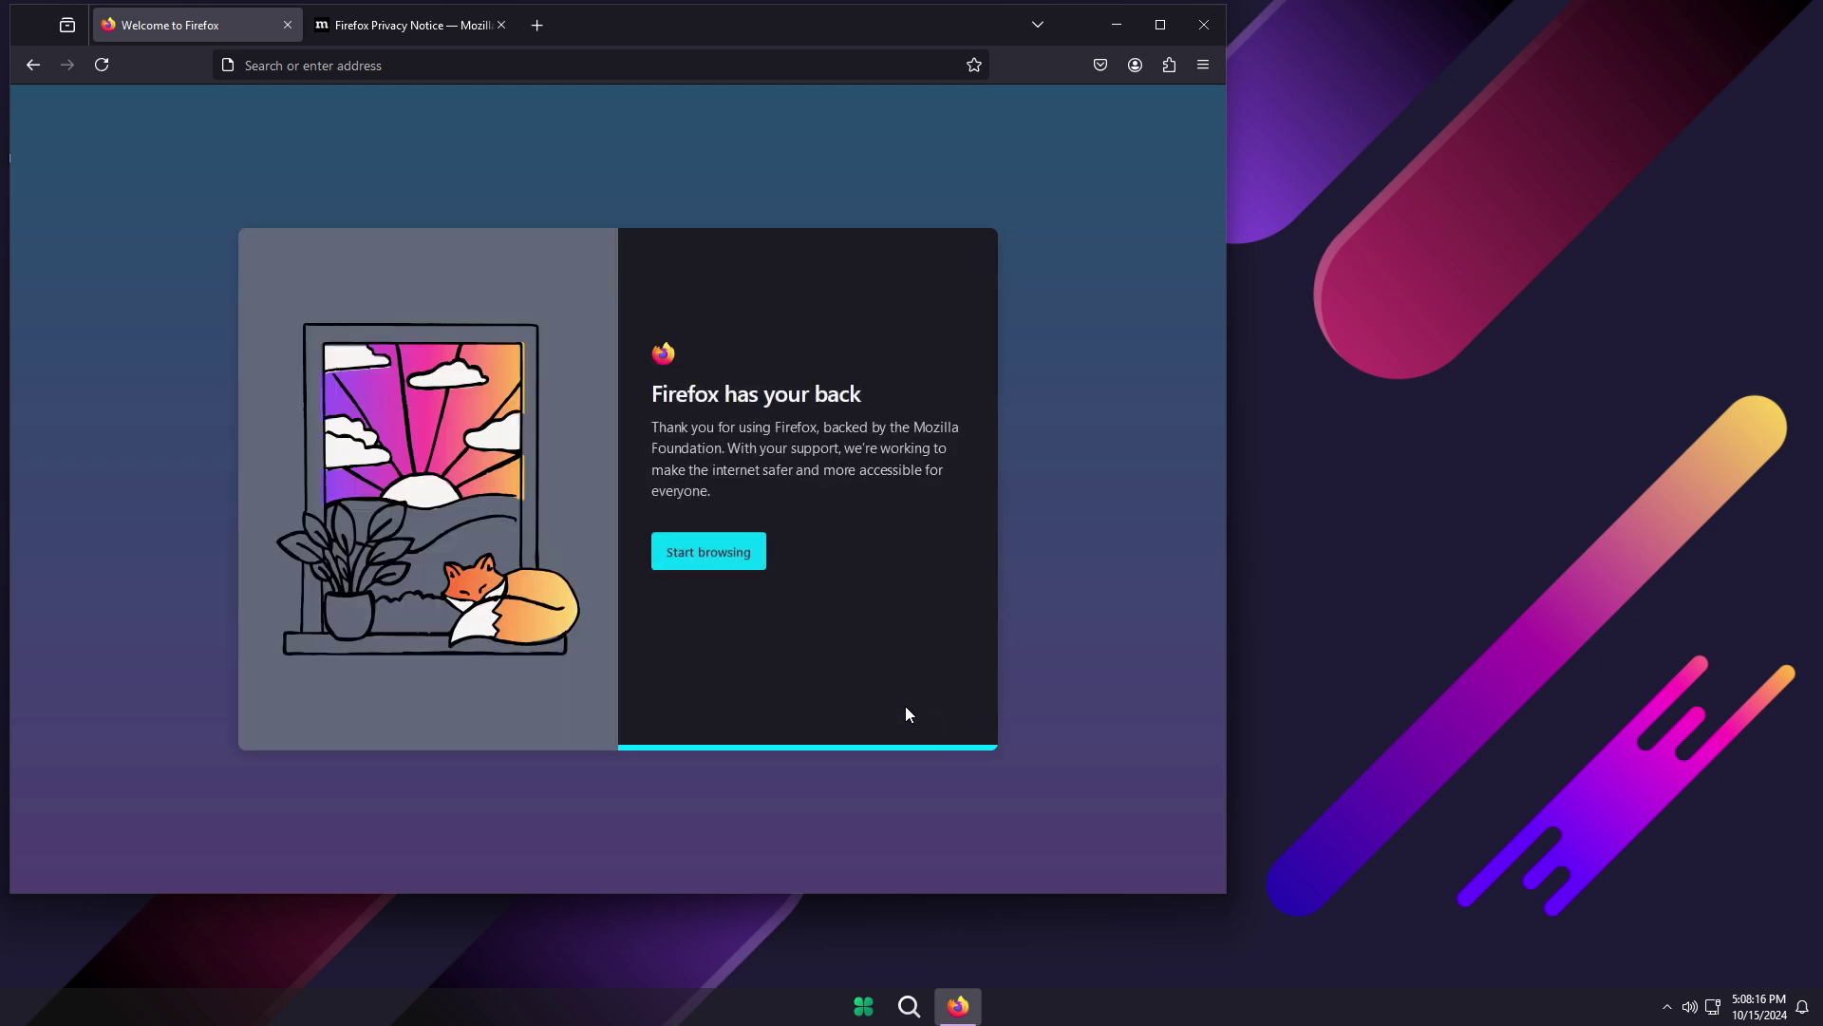
left_click(725, 555)
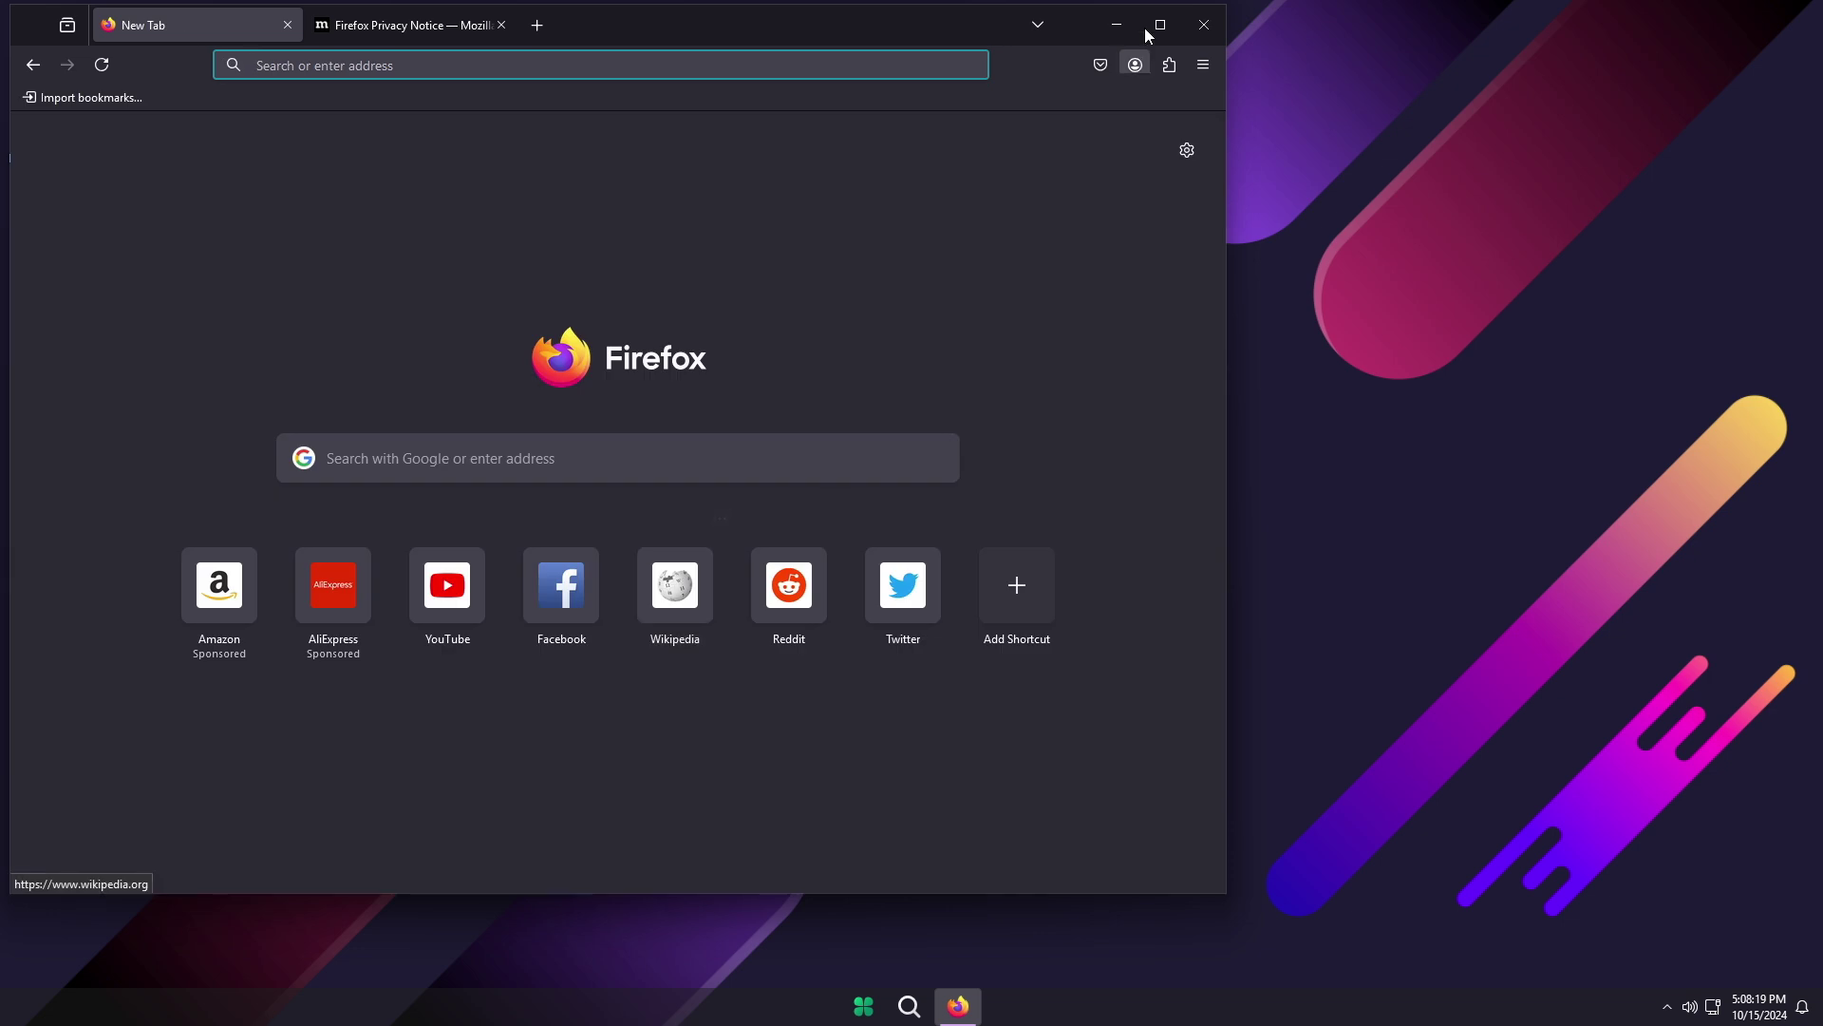
- Open the YouTube shortcut in the maximized Firefox window and close the Firefox Privacy Notice tab
left_click(1160, 25)
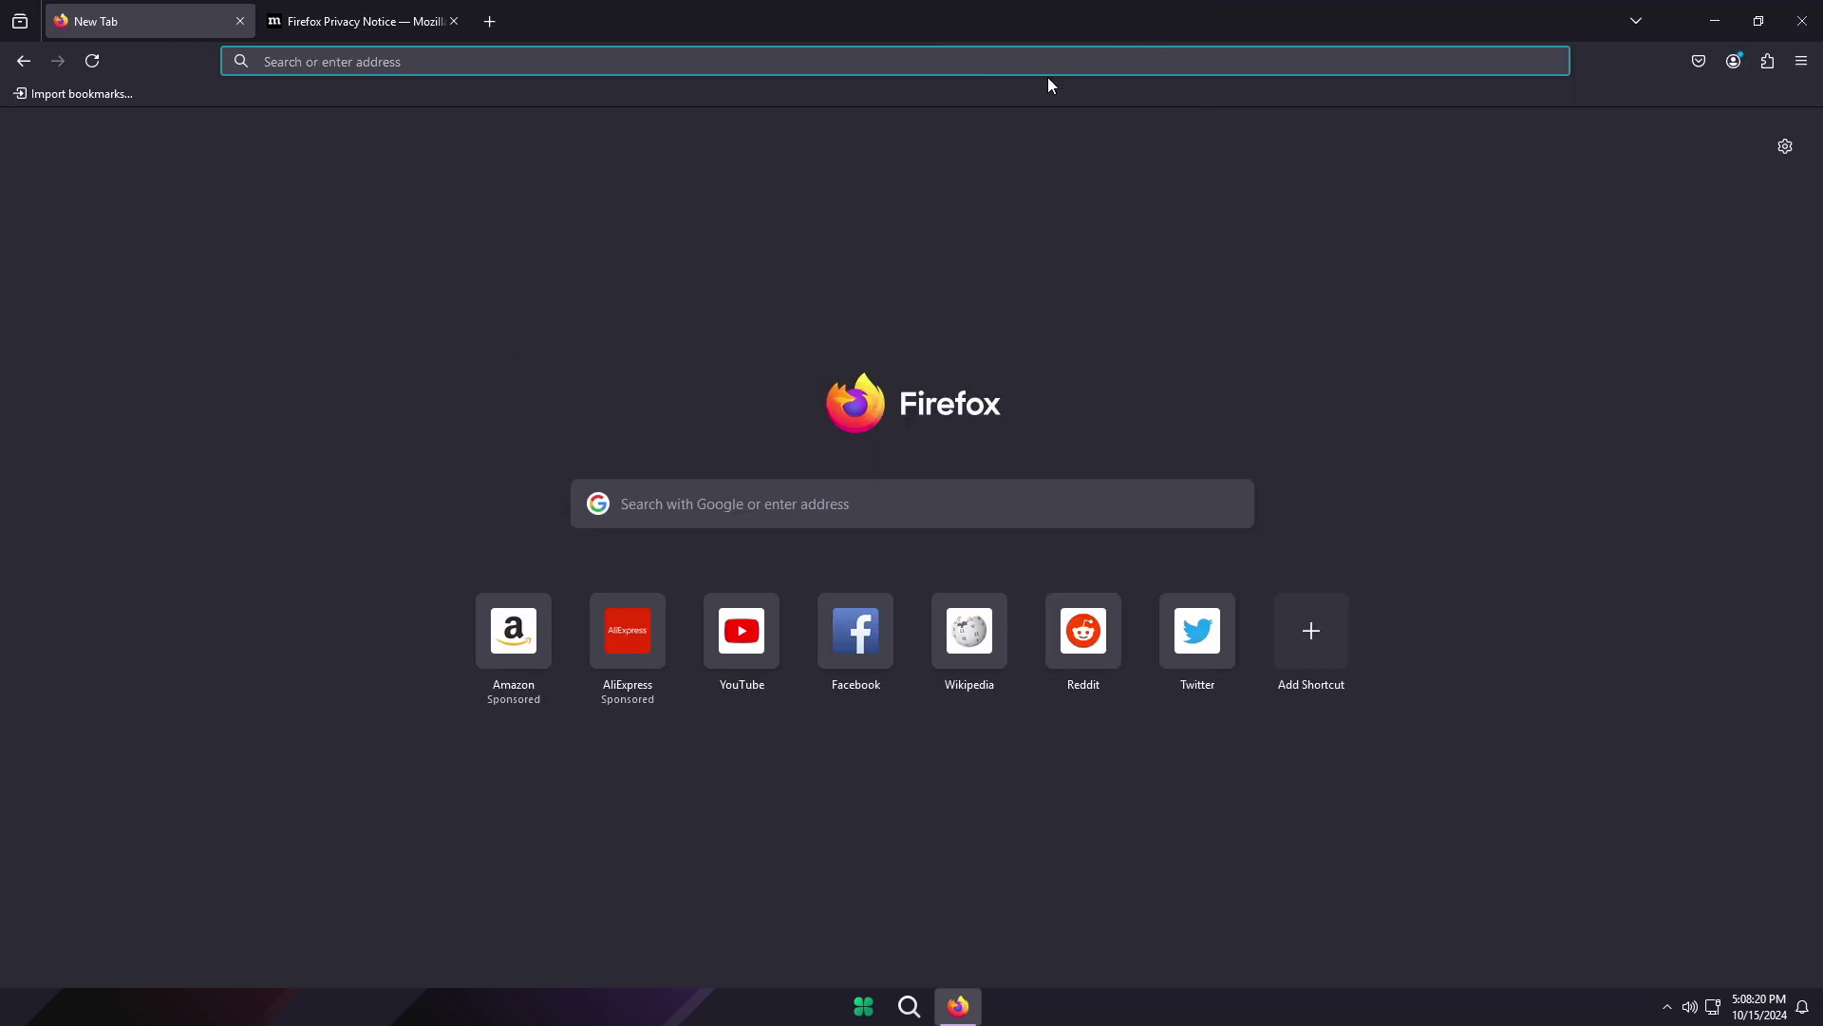
left_click(771, 658)
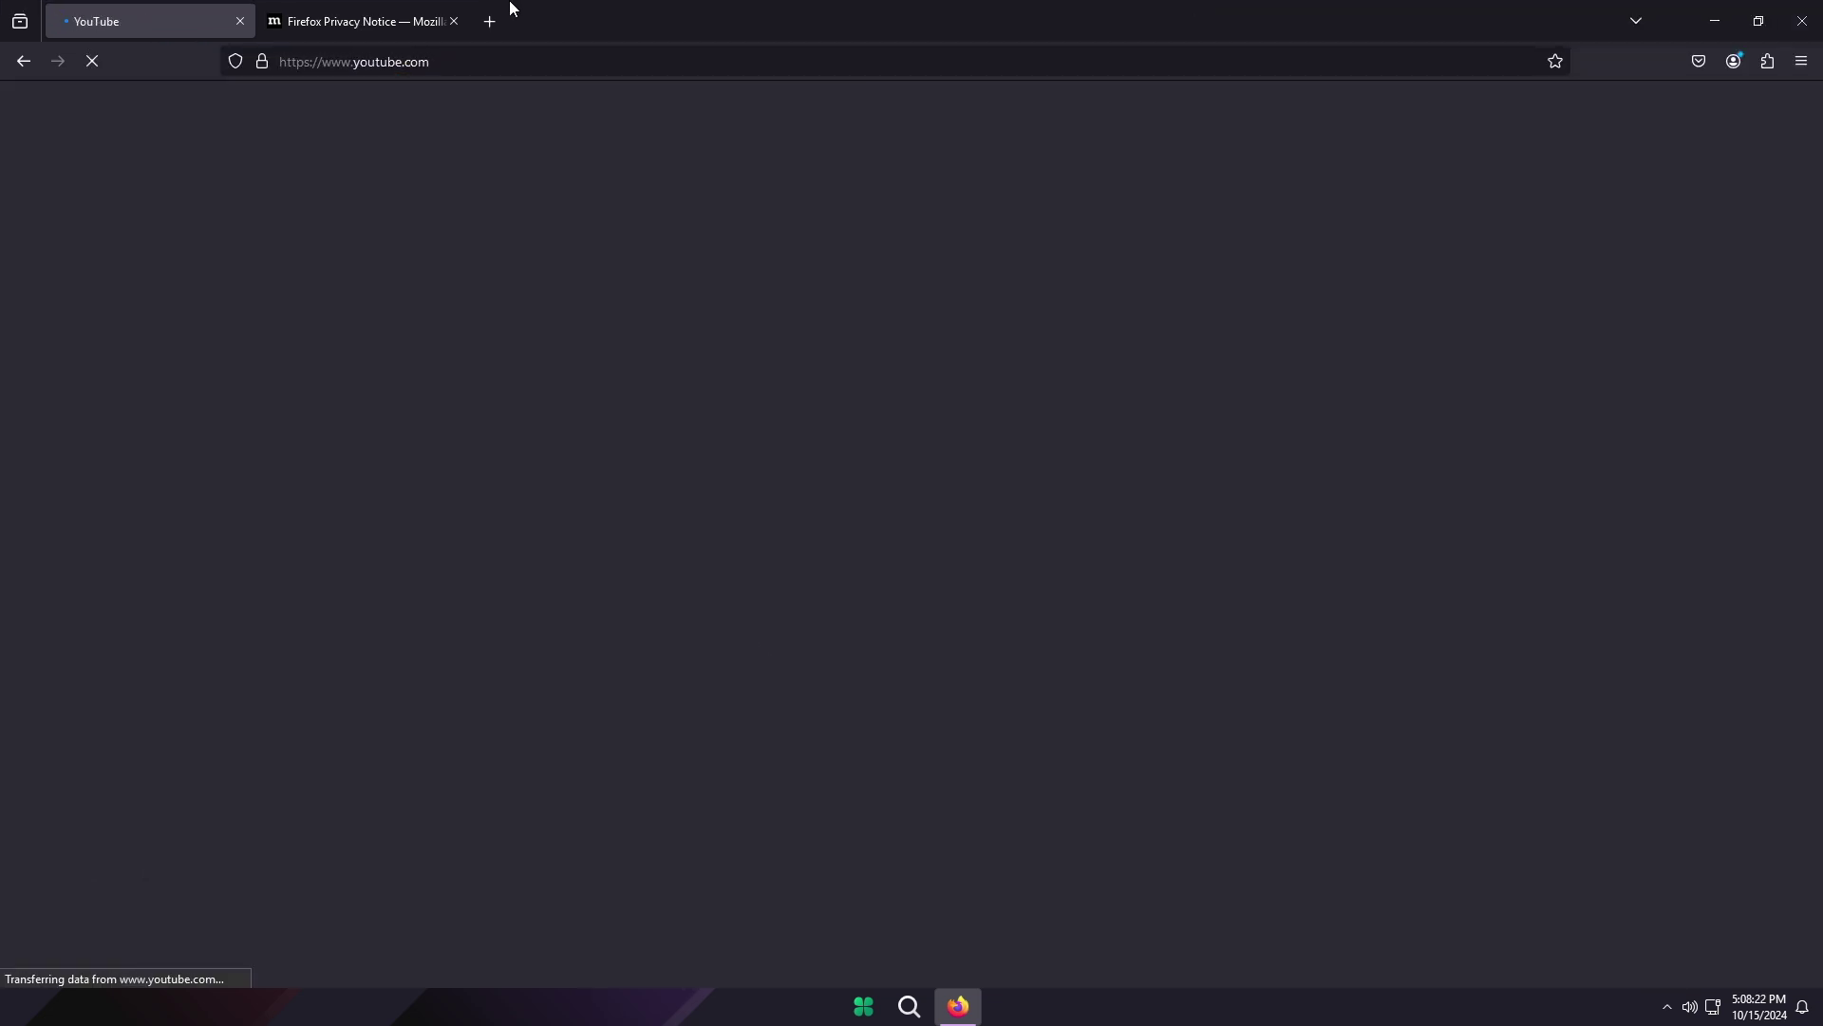
left_click(454, 21)
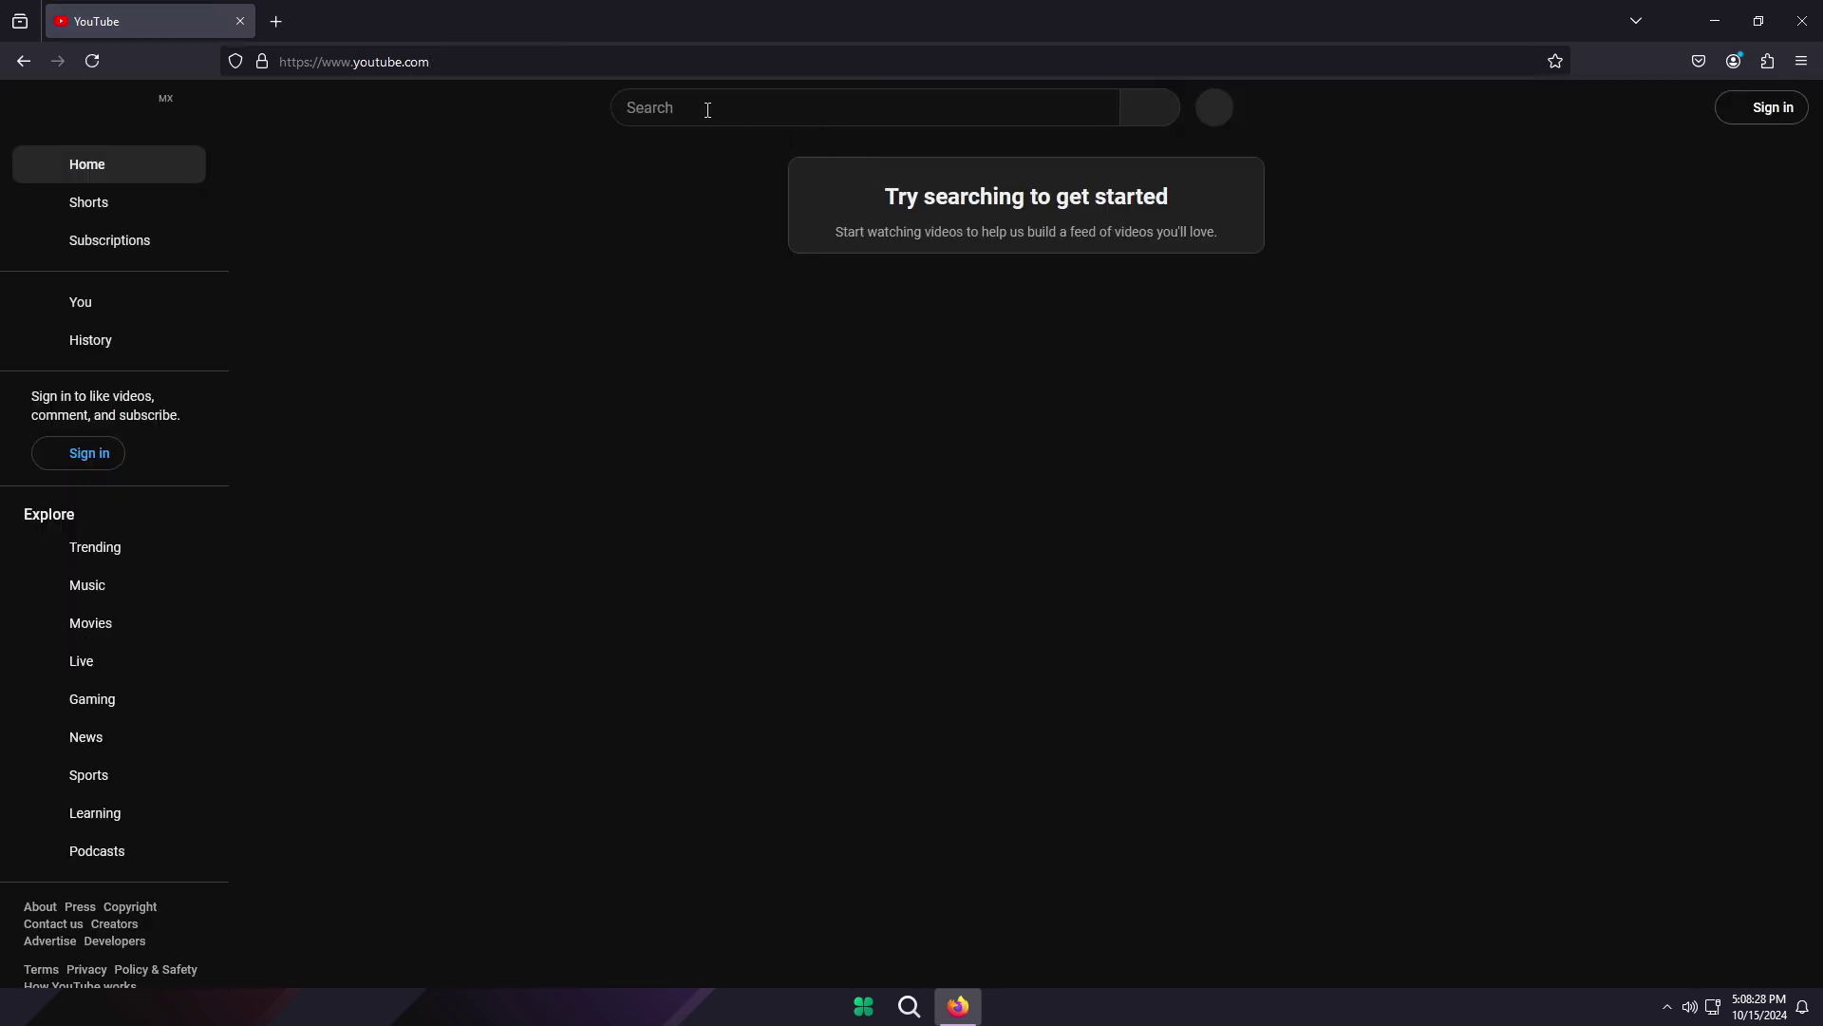
- Search YouTube for "dtech usb english" and look through the home page of the D-TECH USB | SYSTEMS channel
left_click(705, 106)
type("dtech")
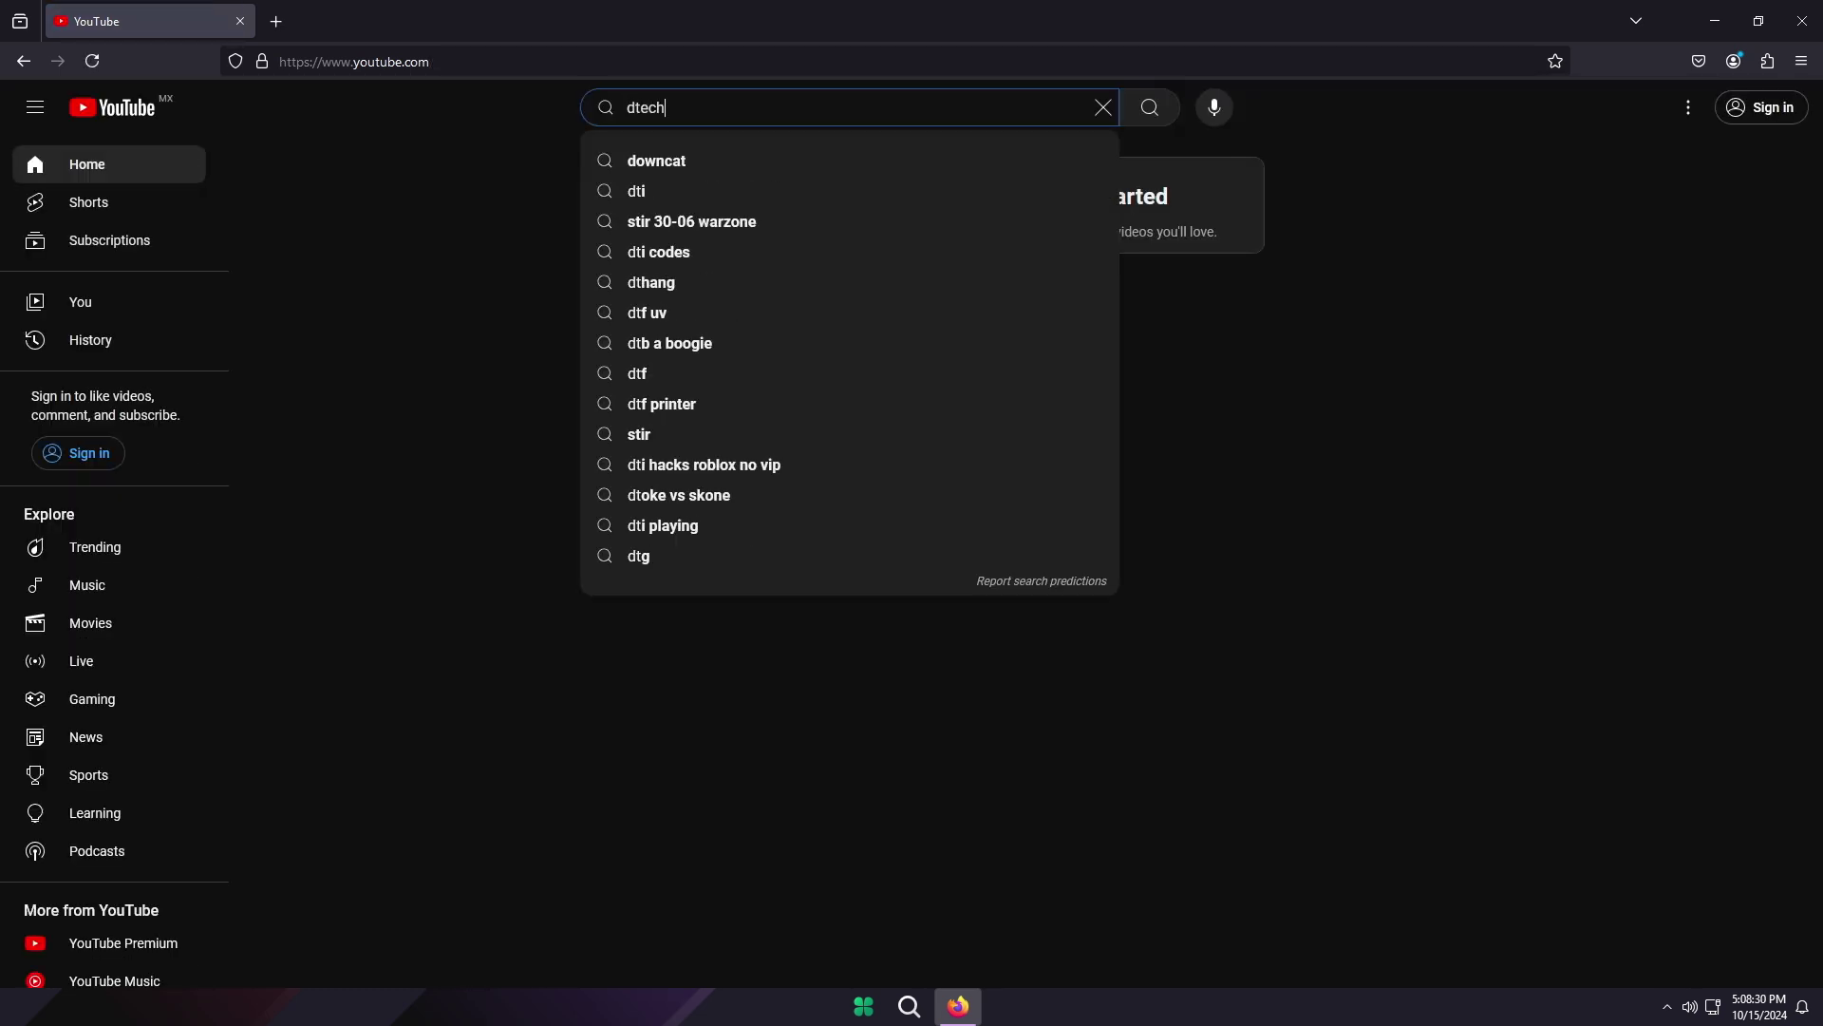
type(" usb english")
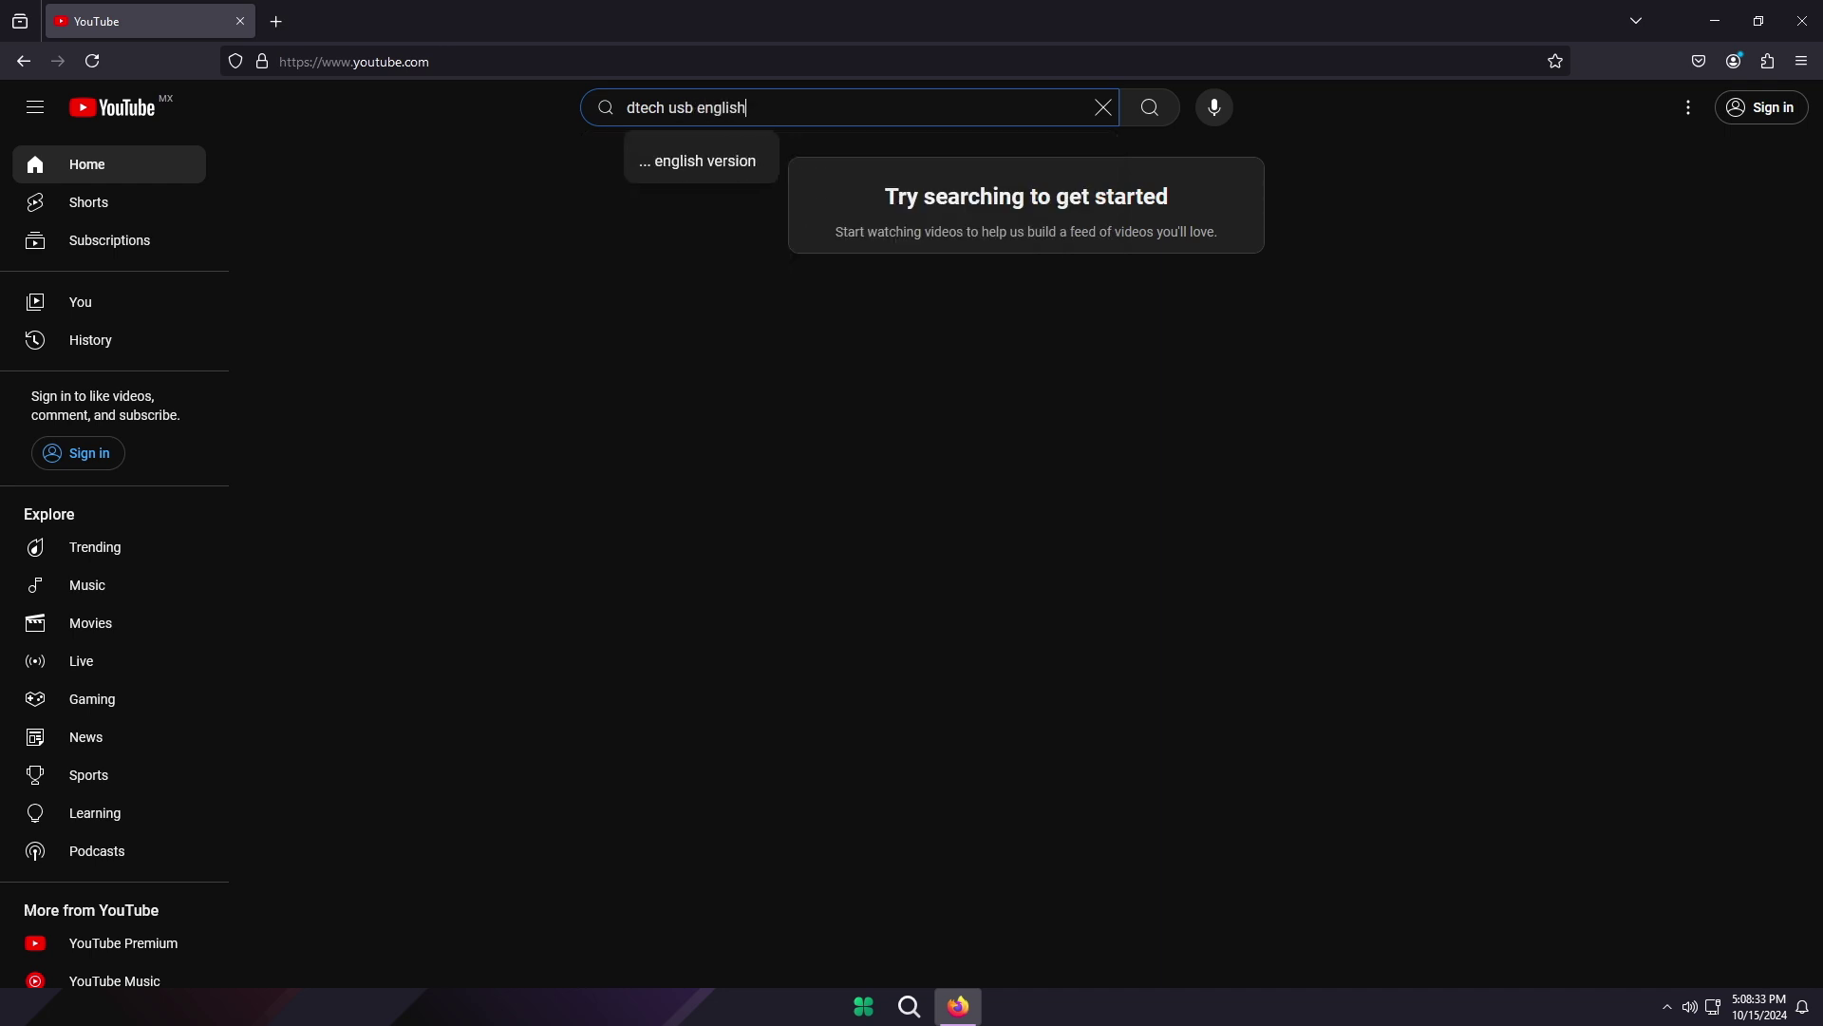
key("Return")
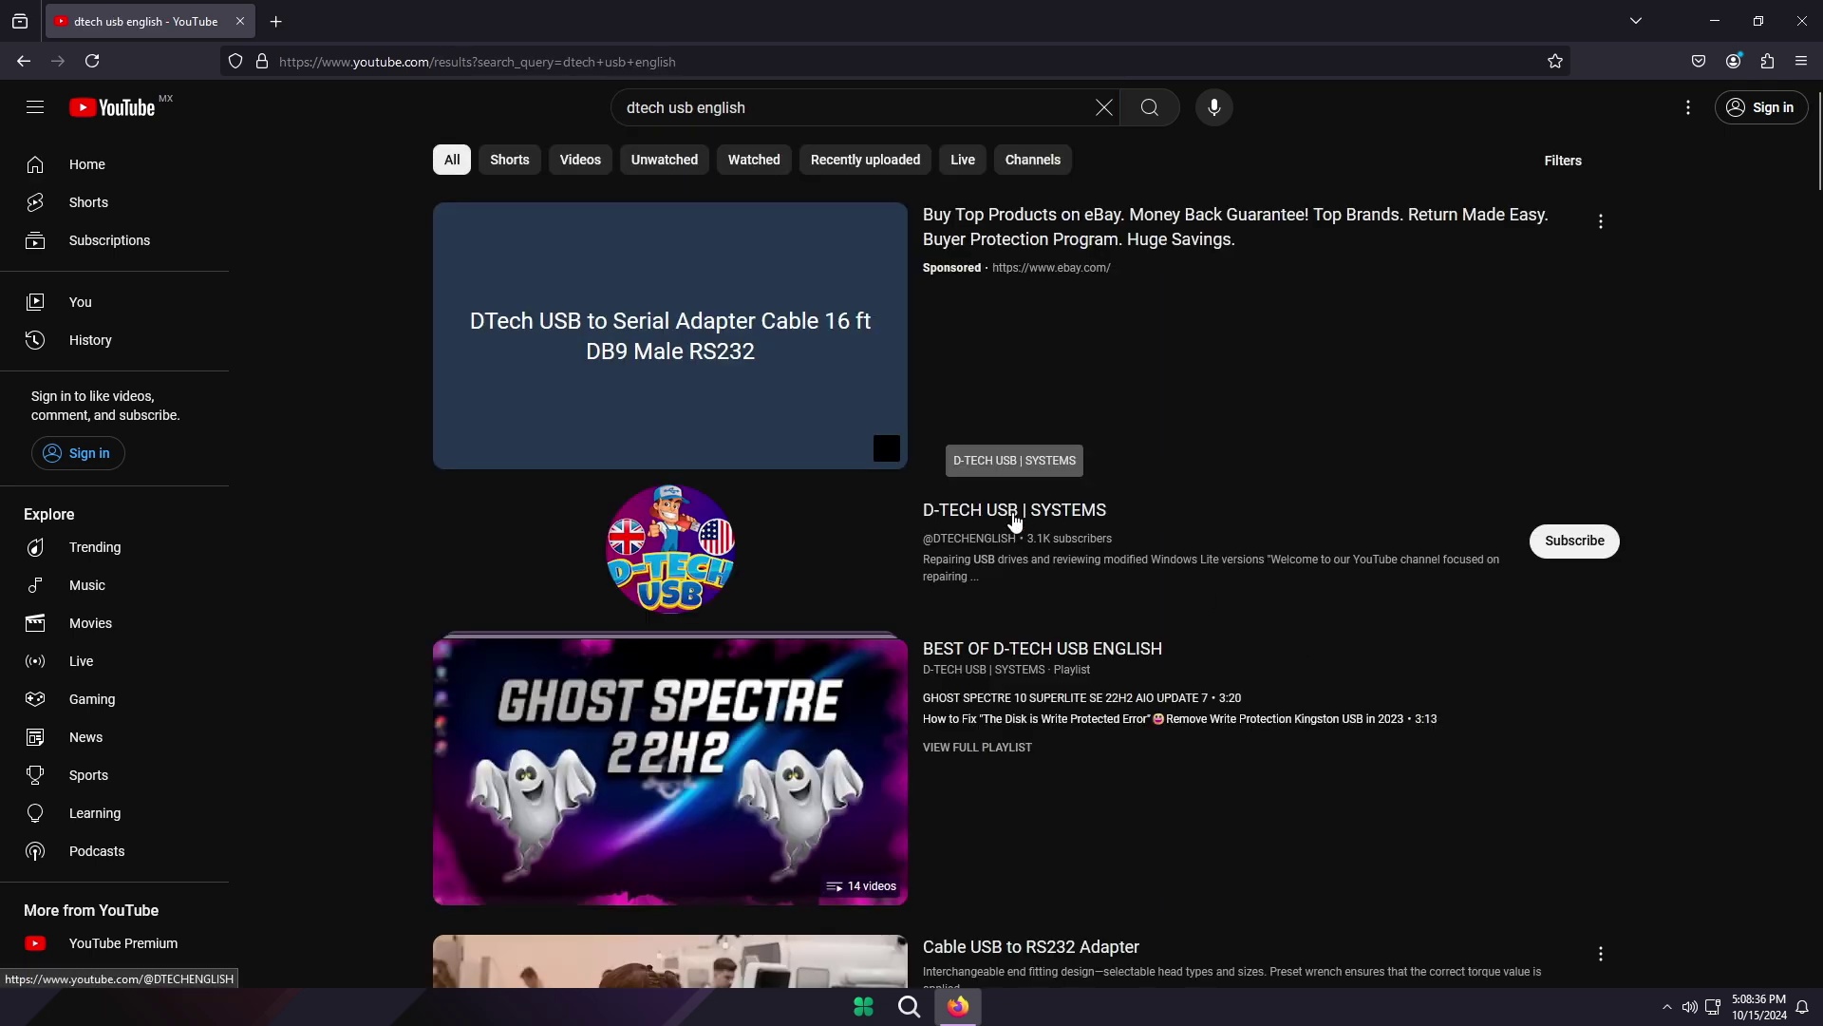
left_click(1014, 513)
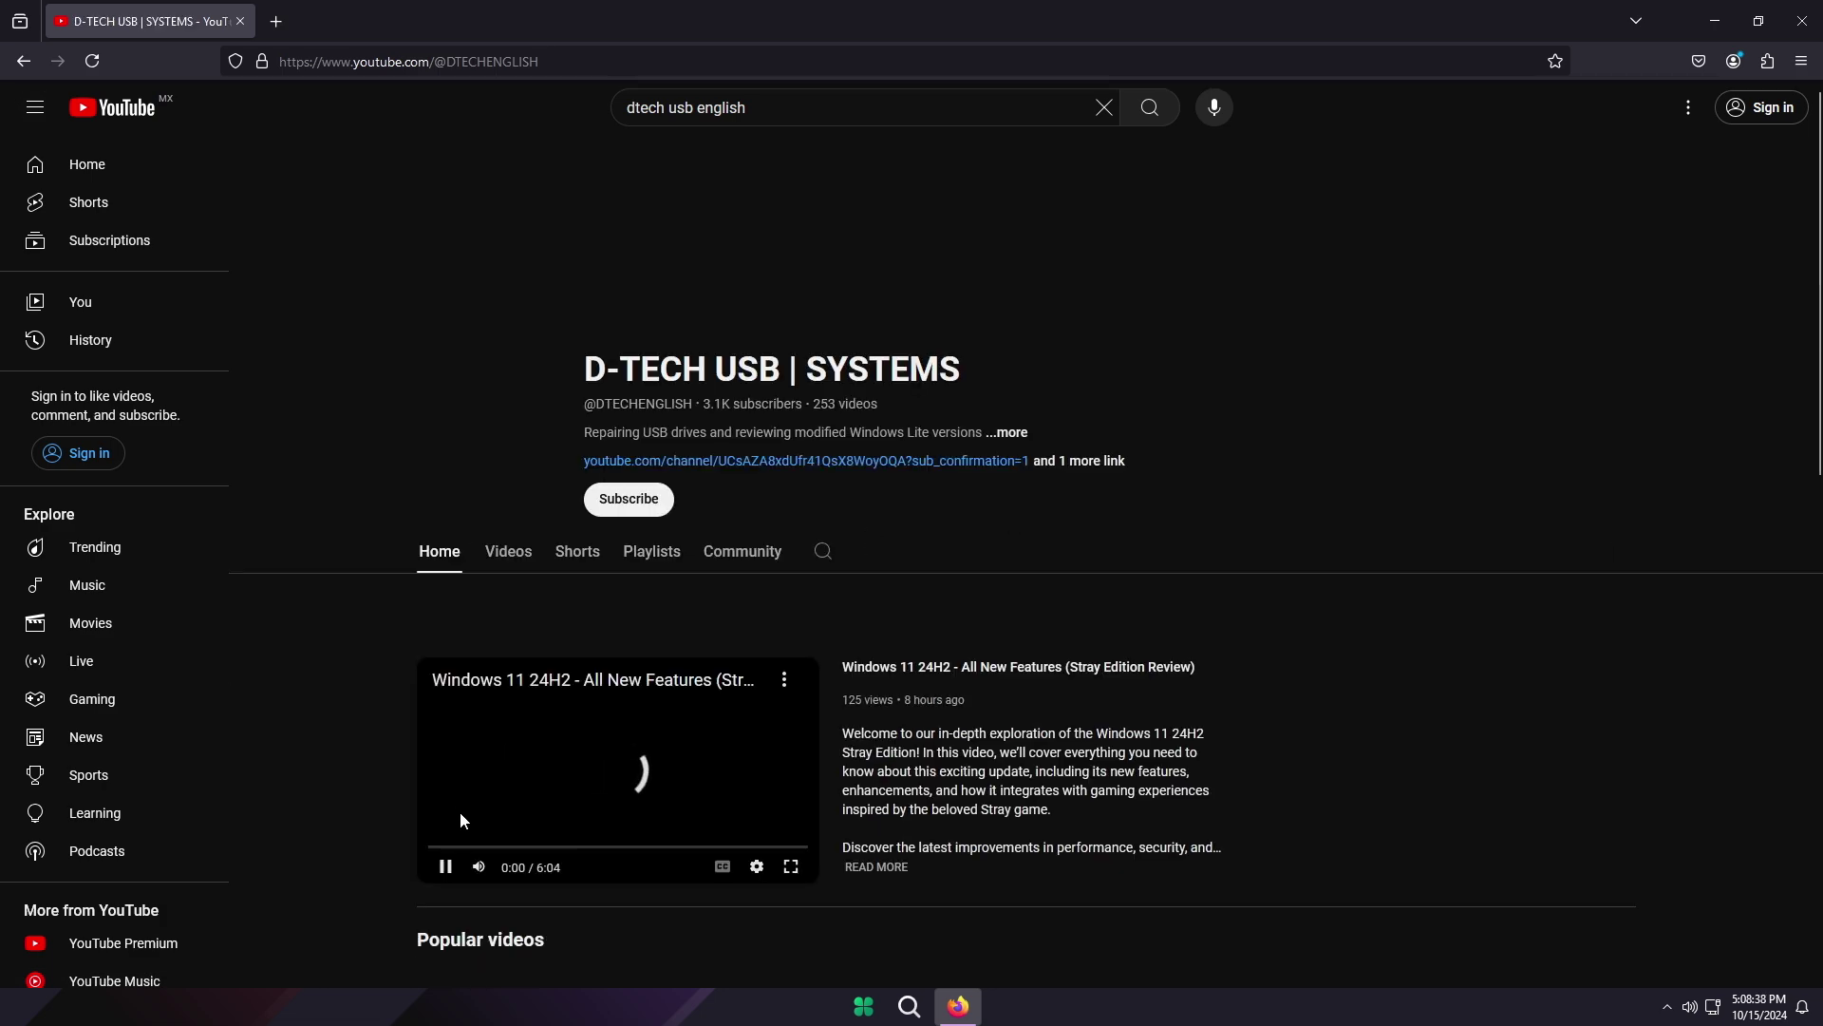
scroll(847, 817, "down", 8)
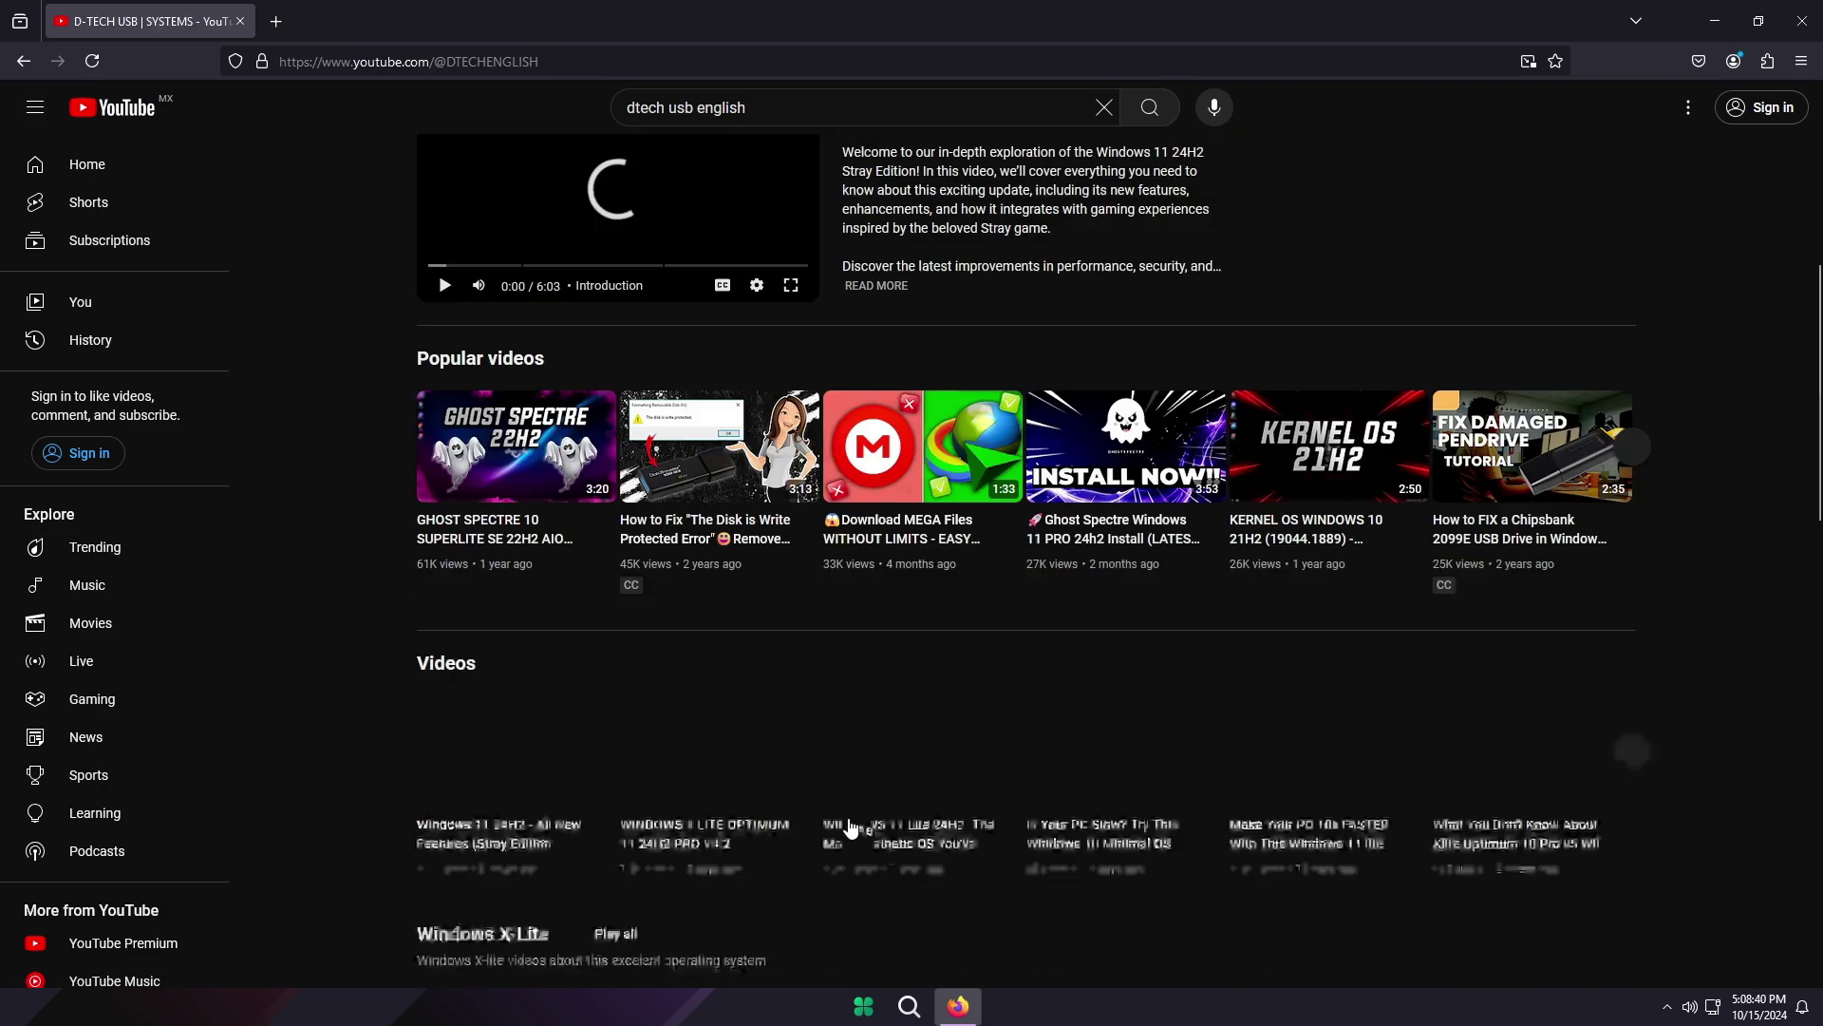
scroll(985, 783, "down", 15)
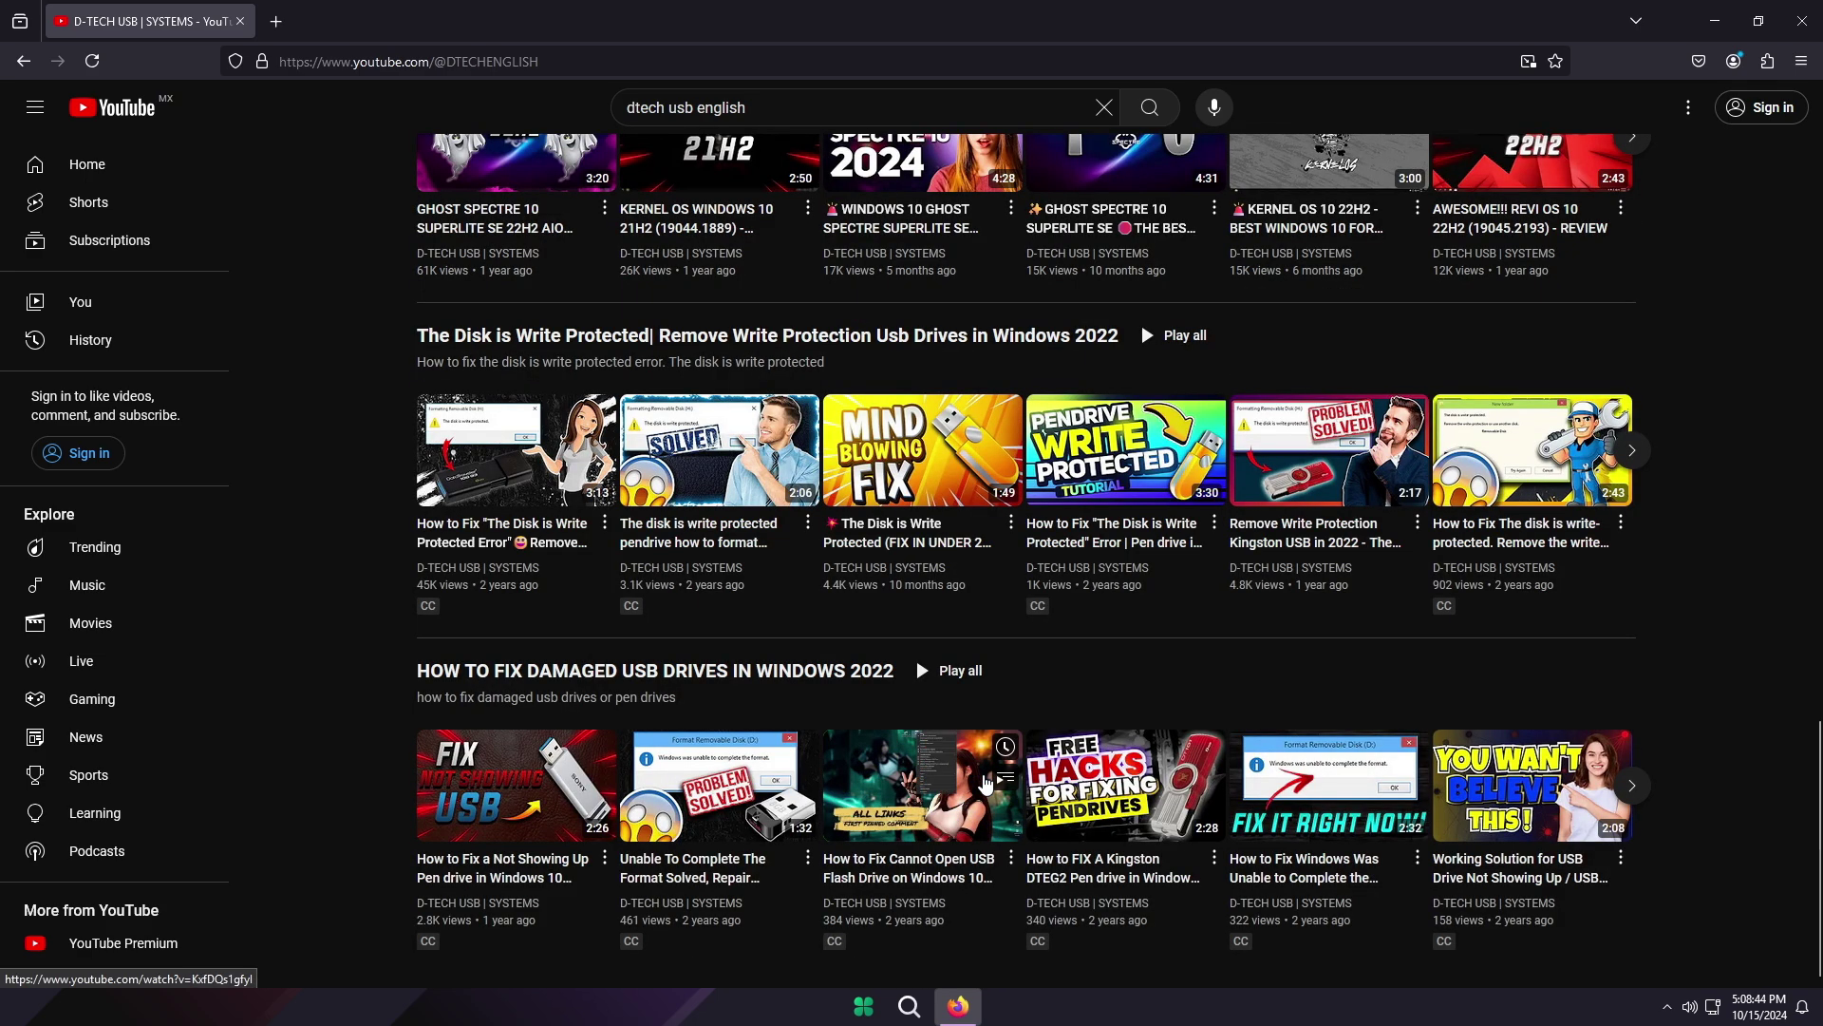
scroll(985, 780, "up", 20)
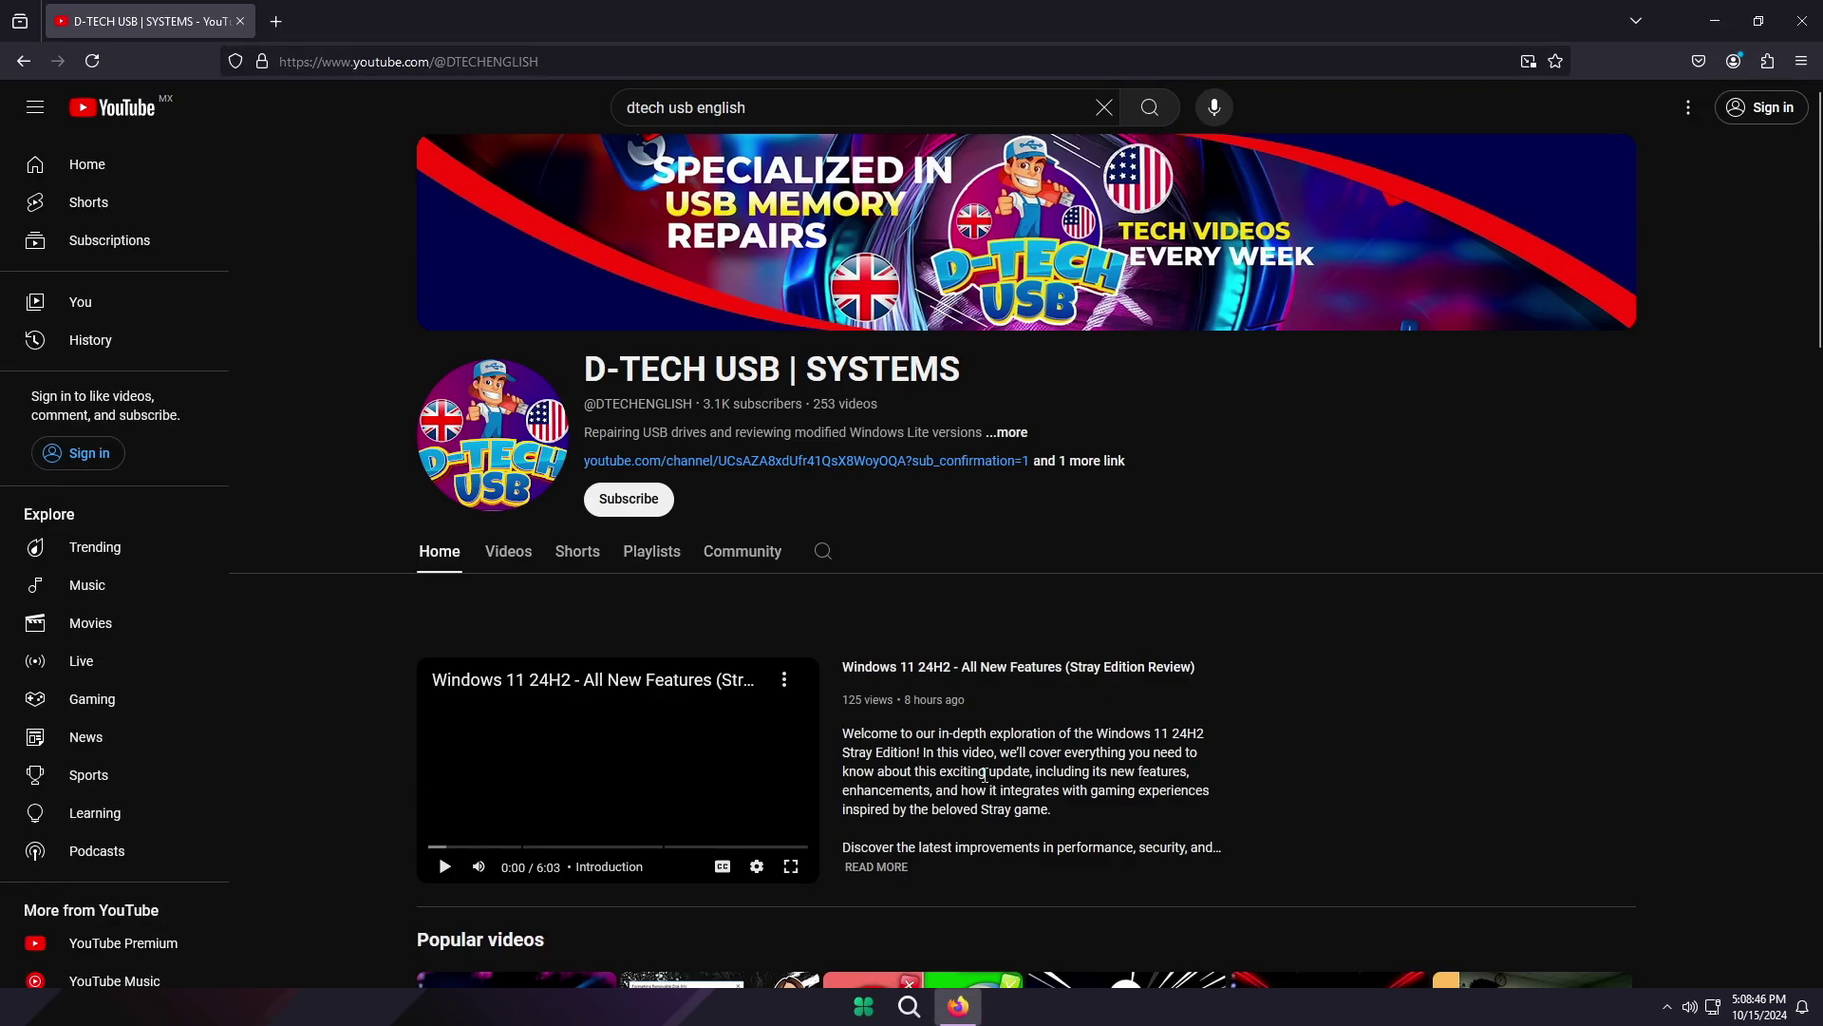
- Search Google for "pexels" in a new Firefox tab
left_click(279, 36)
type("pex")
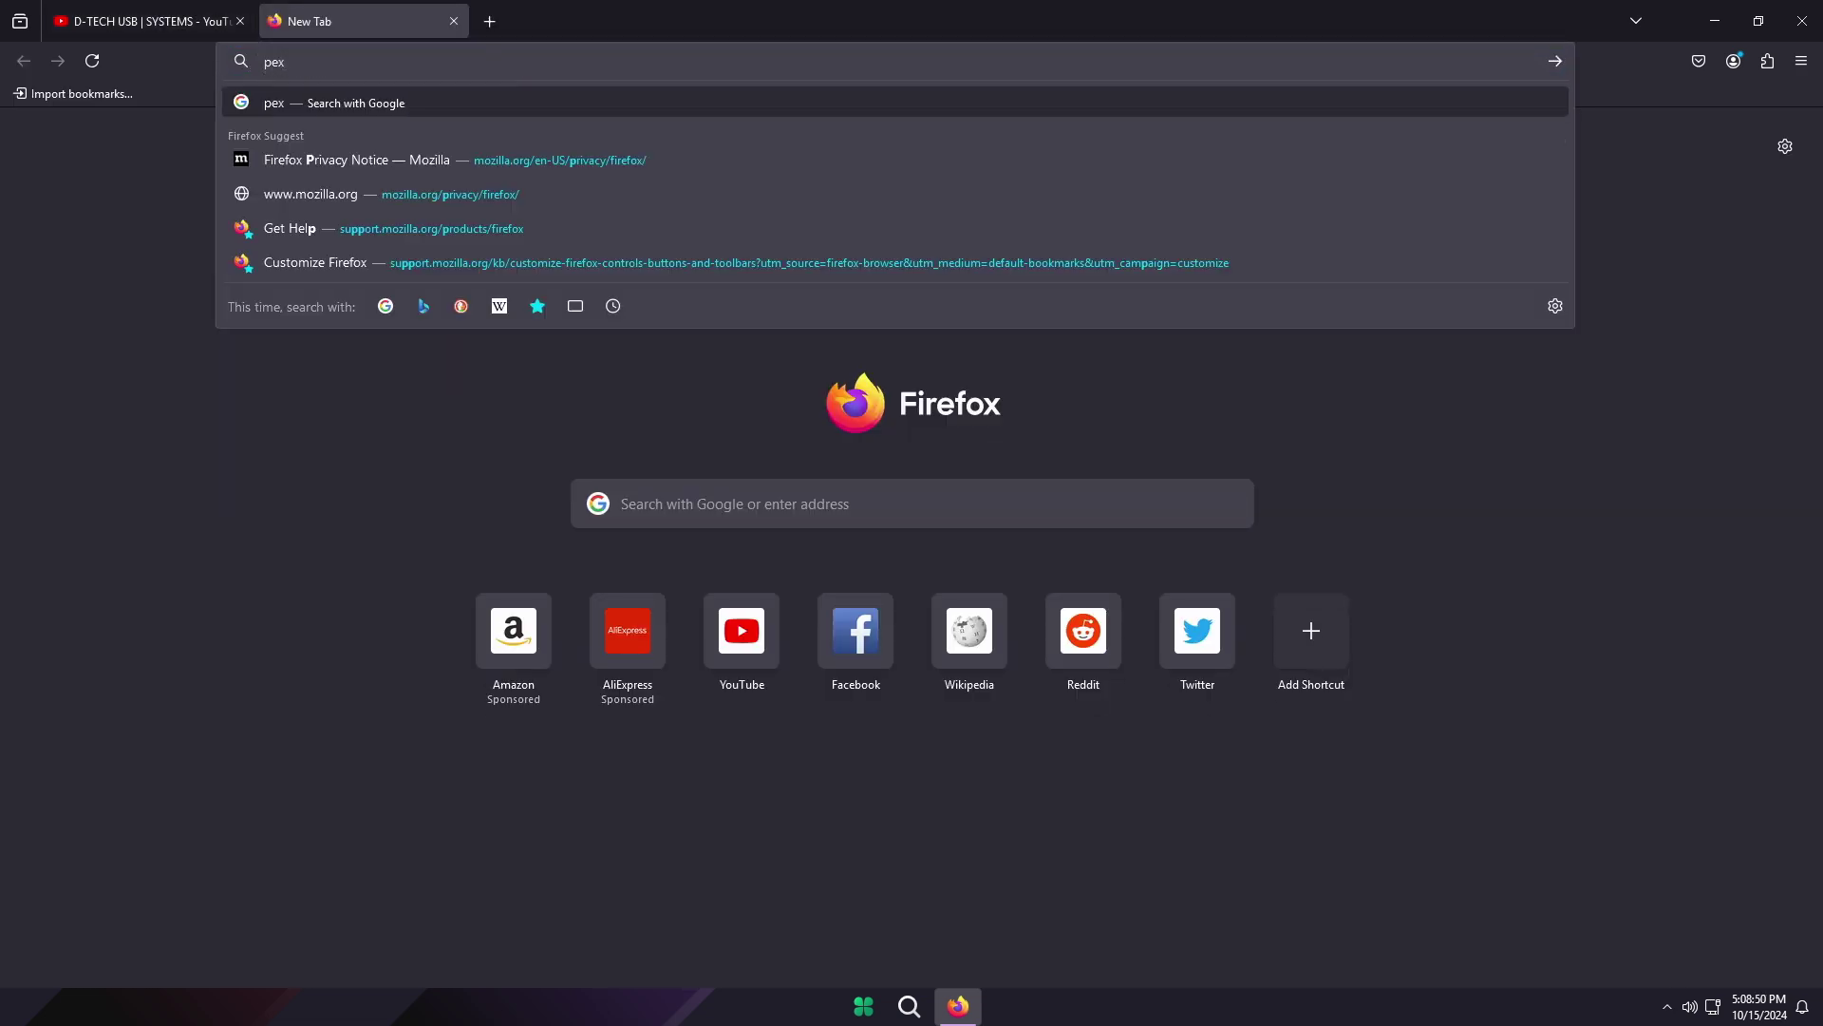
type("els")
key("Return")
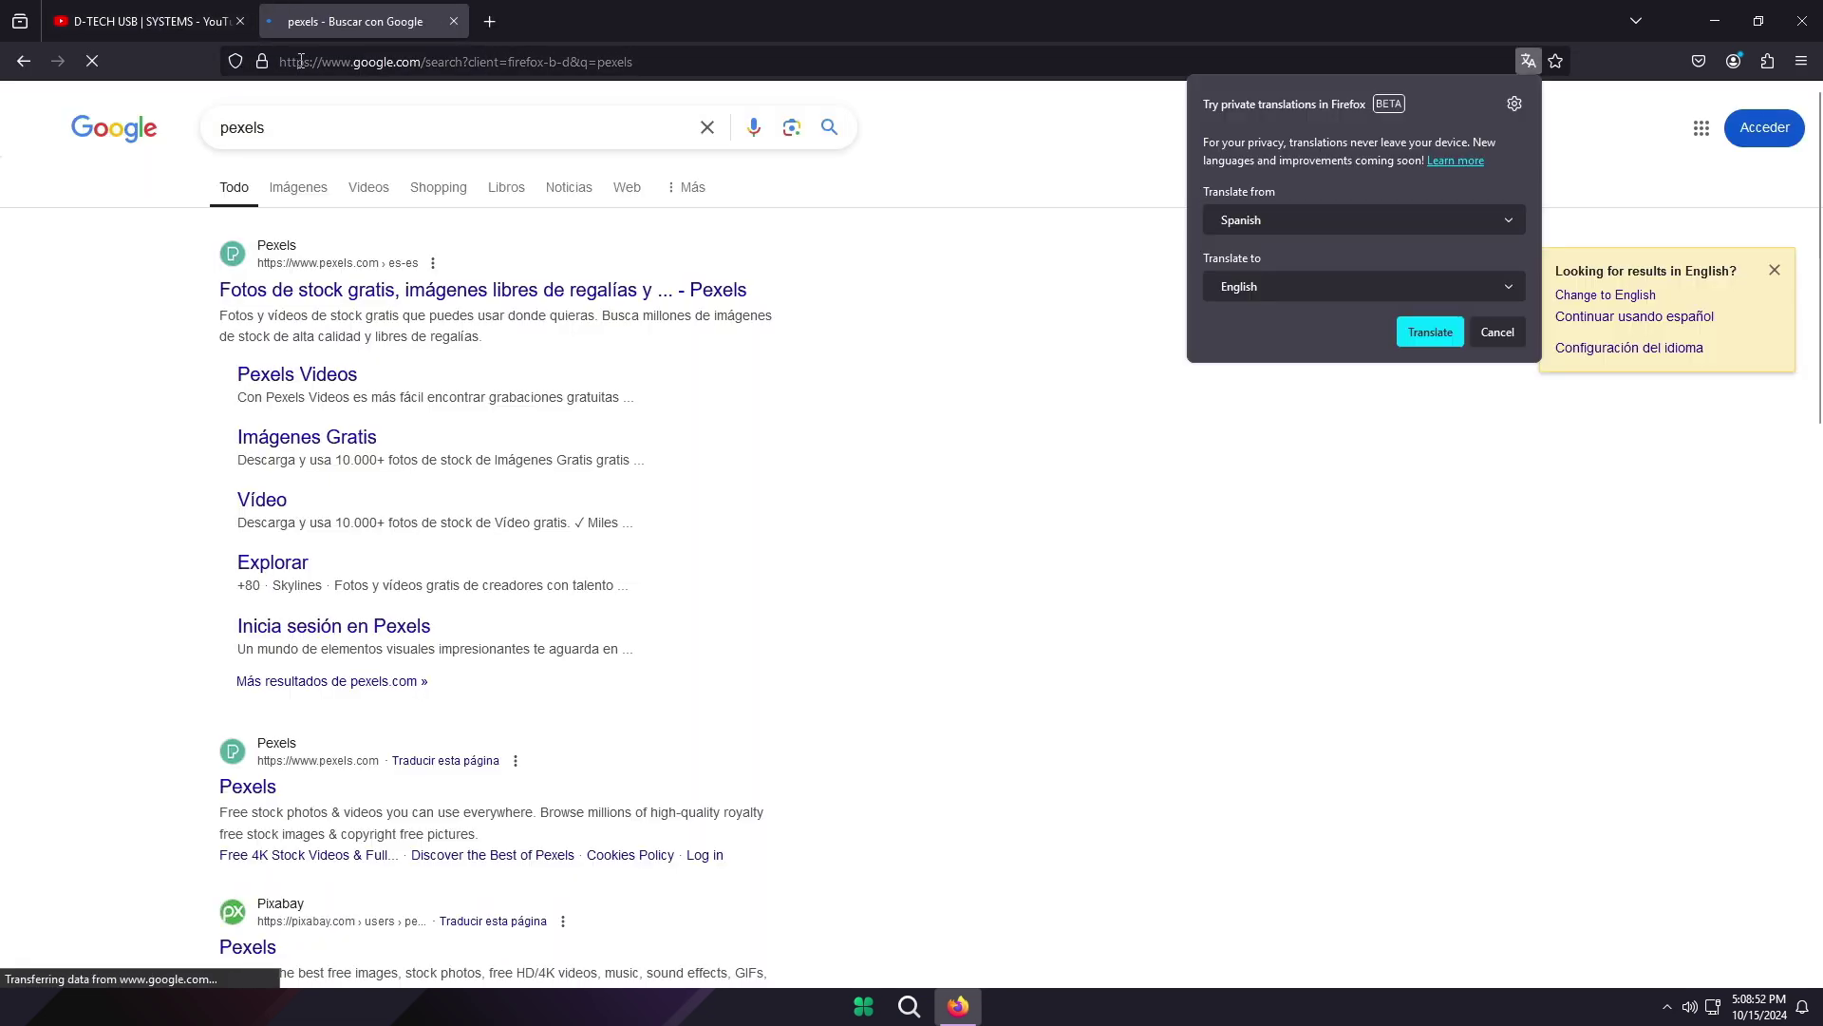
- Open the Pexels site from the search results and translate its page from Spanish to English
left_click(305, 298)
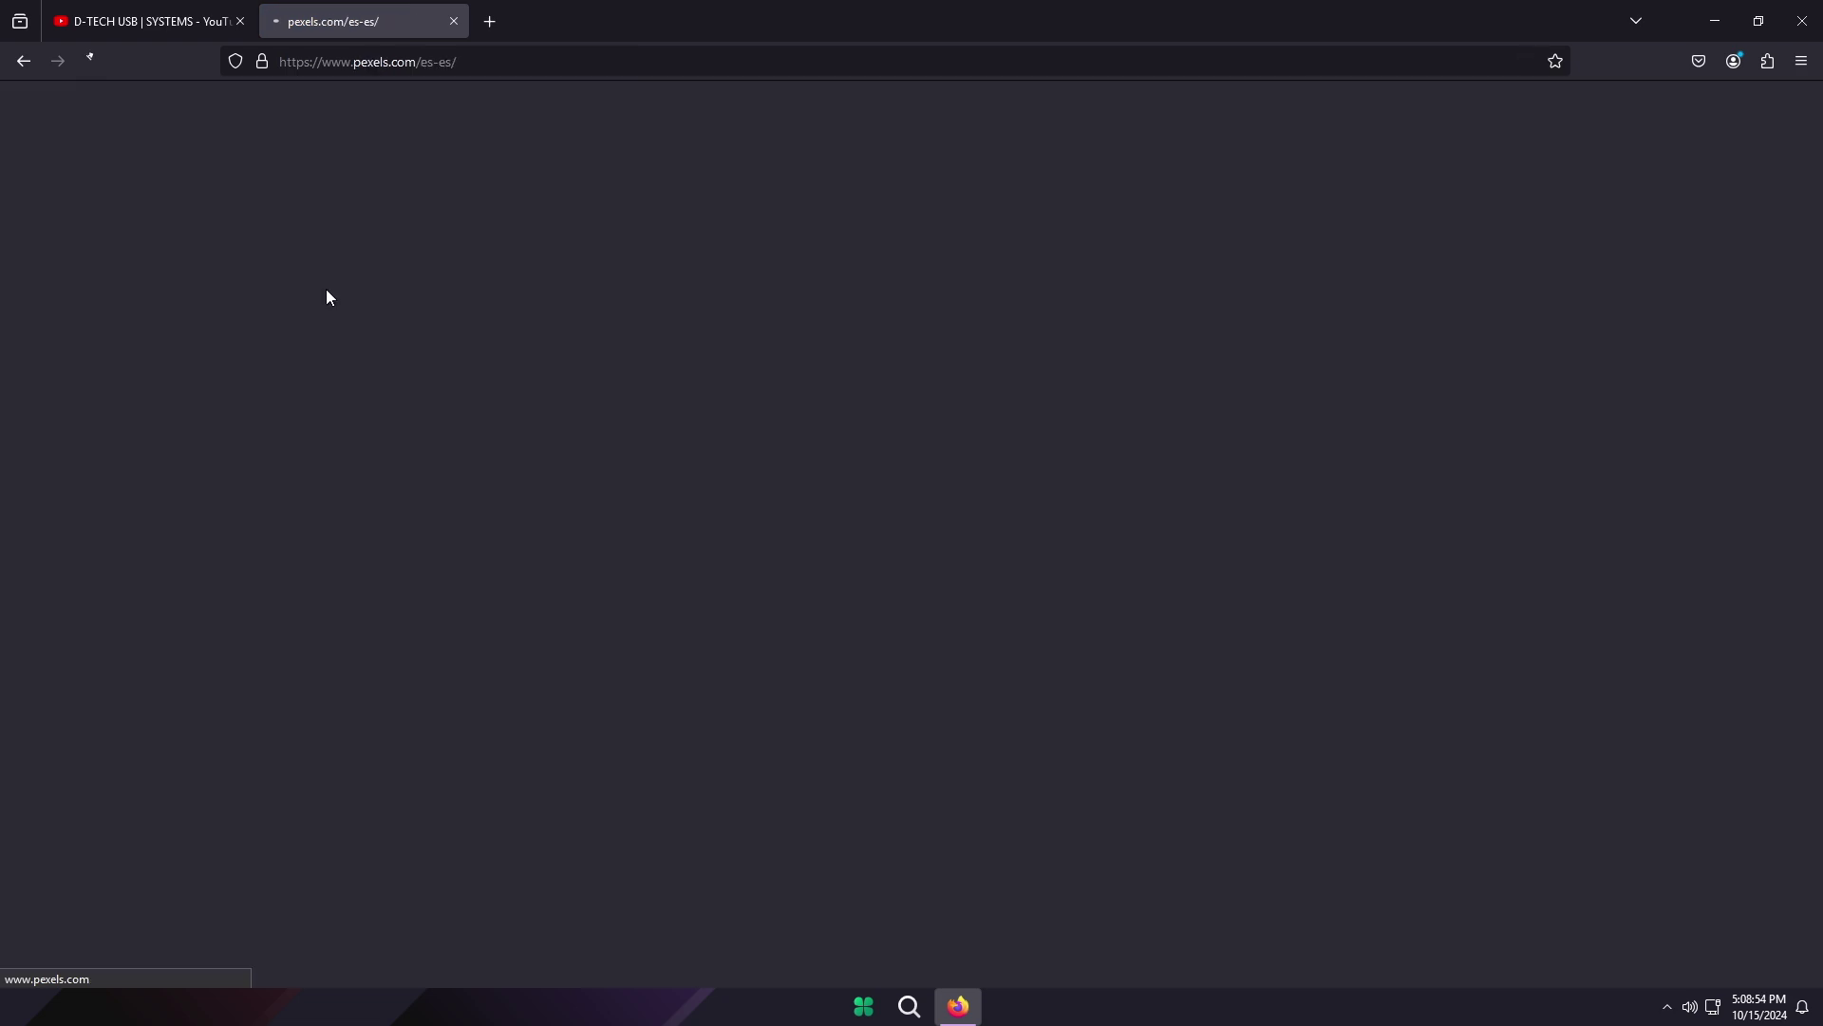
scroll(902, 537, "down", 15)
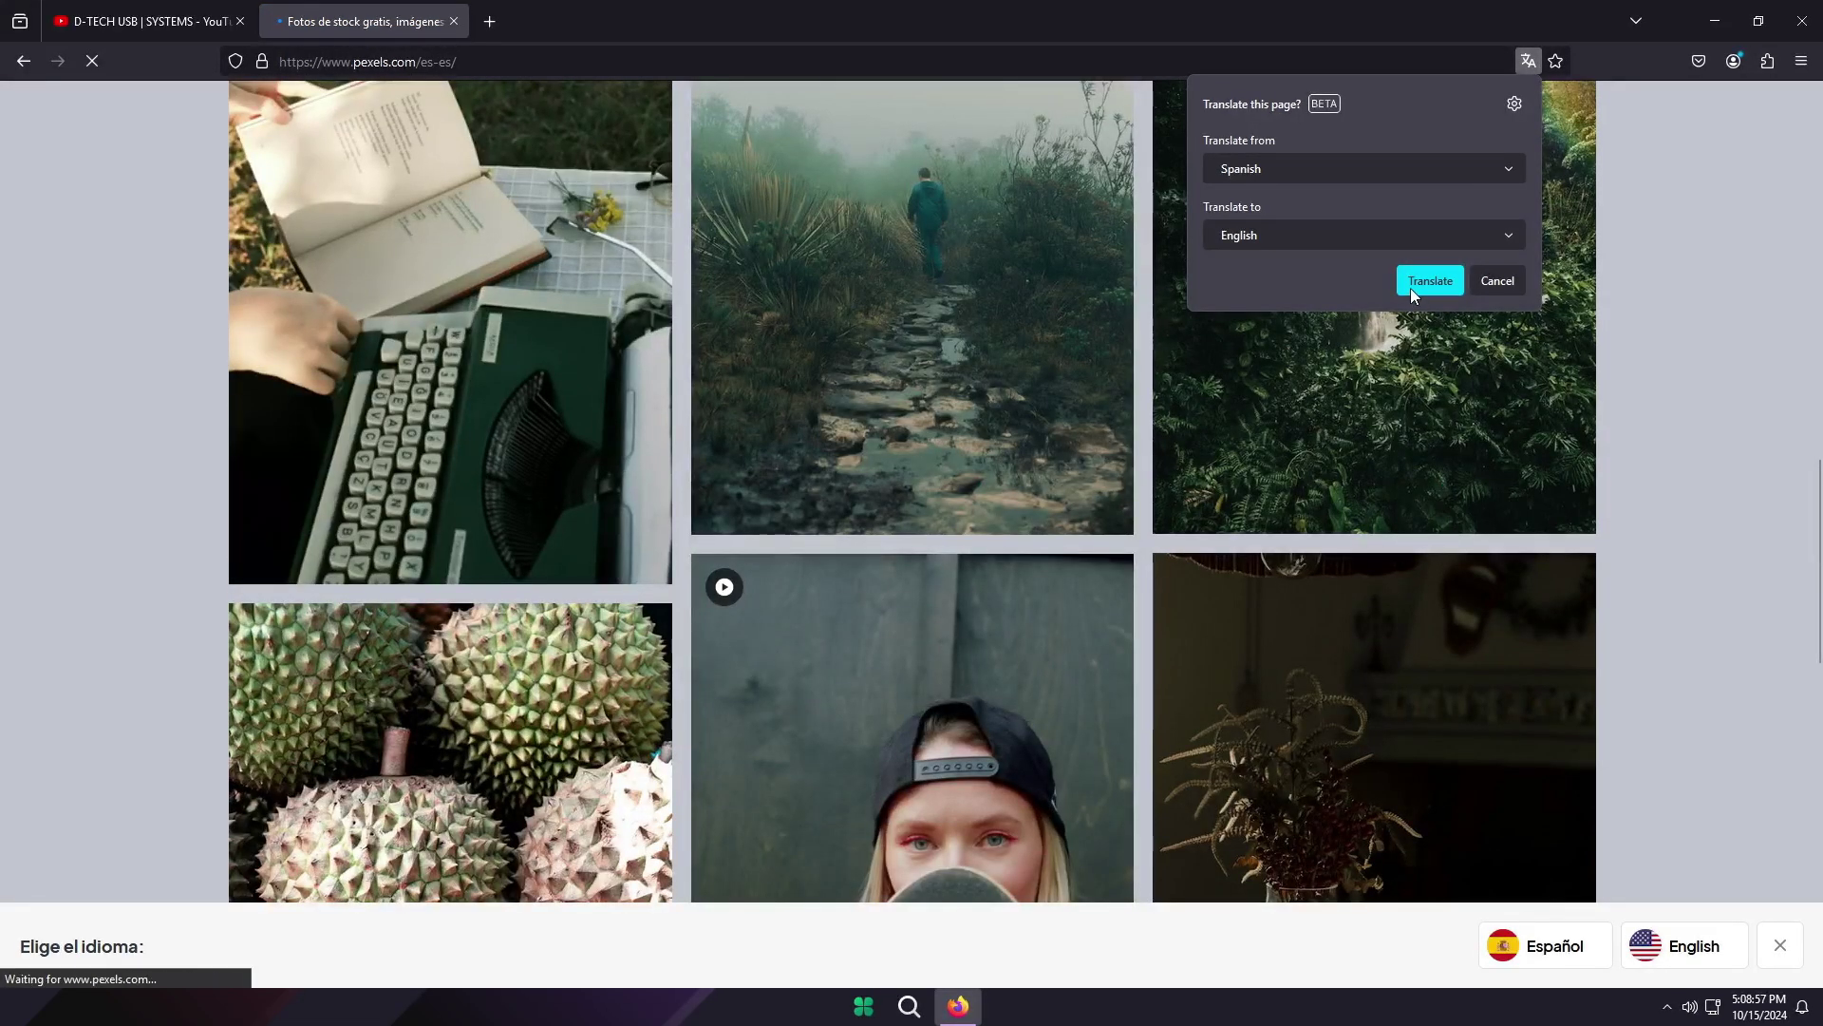
left_click(1429, 281)
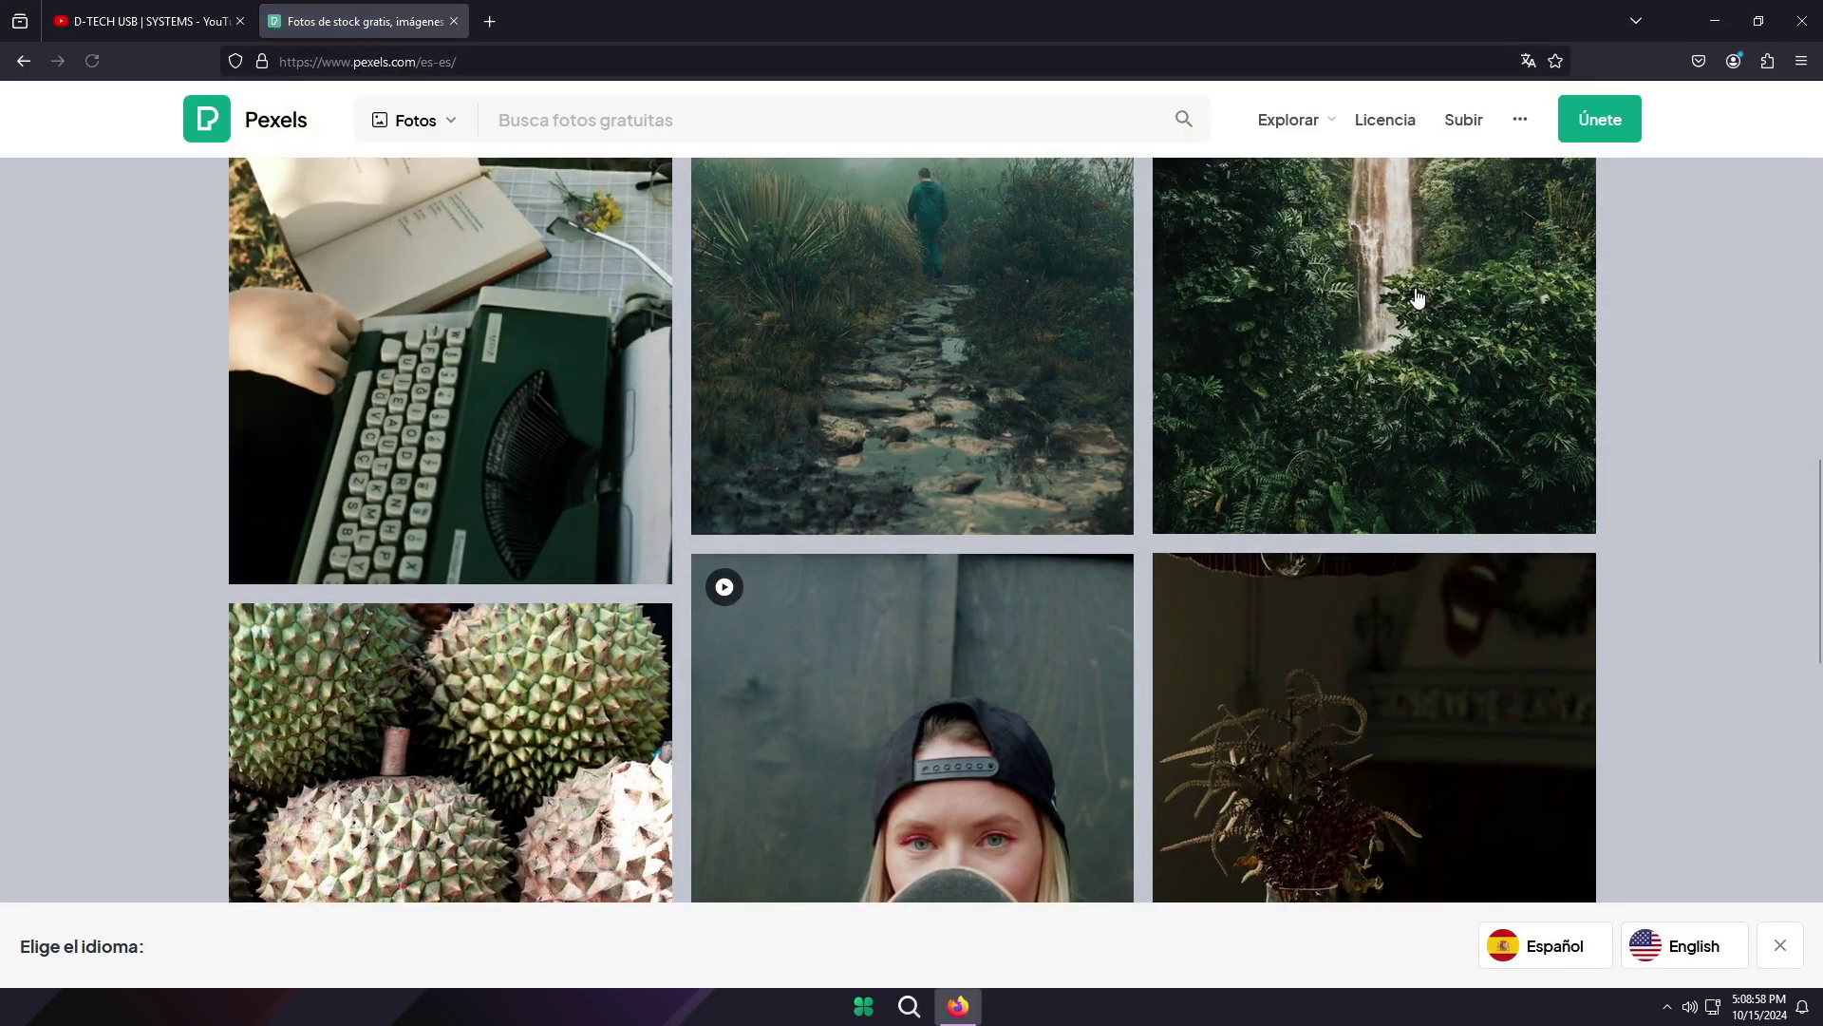
- Look through the free stock photos on the Pexels home page
scroll(952, 481, "down", 10)
scroll(953, 481, "up", 5)
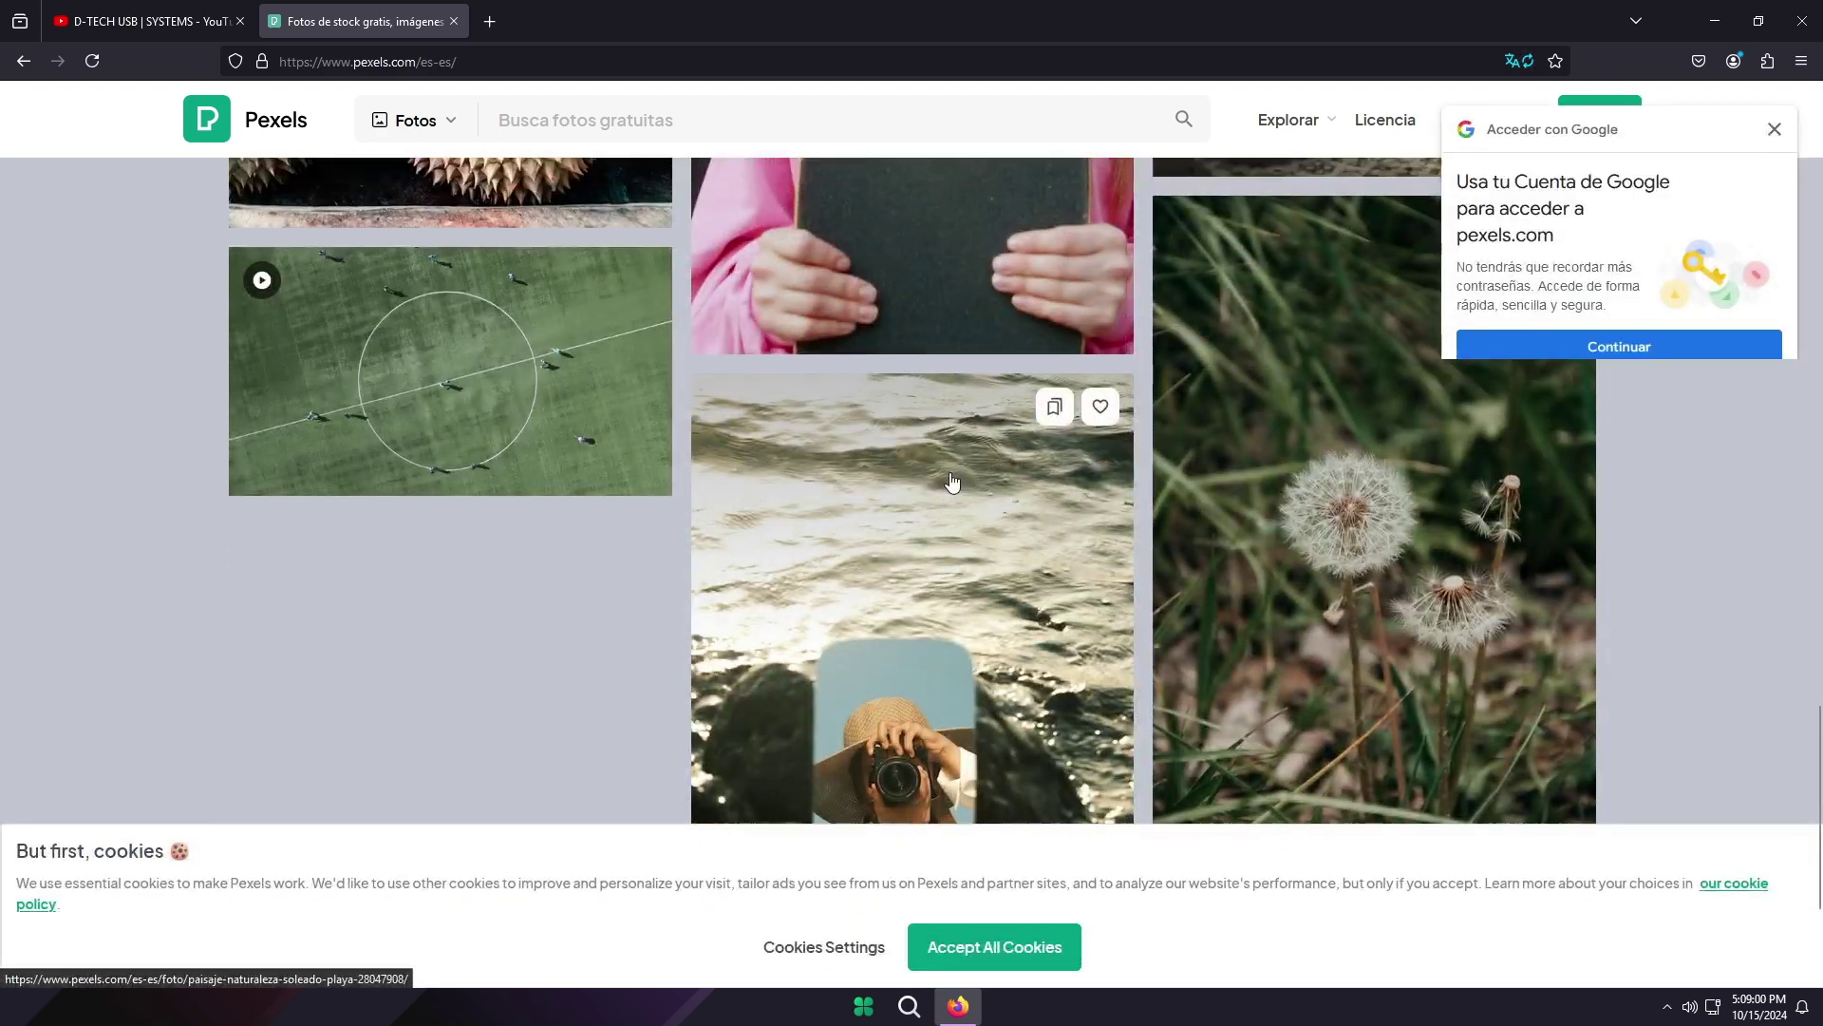
scroll(952, 482, "up", 10)
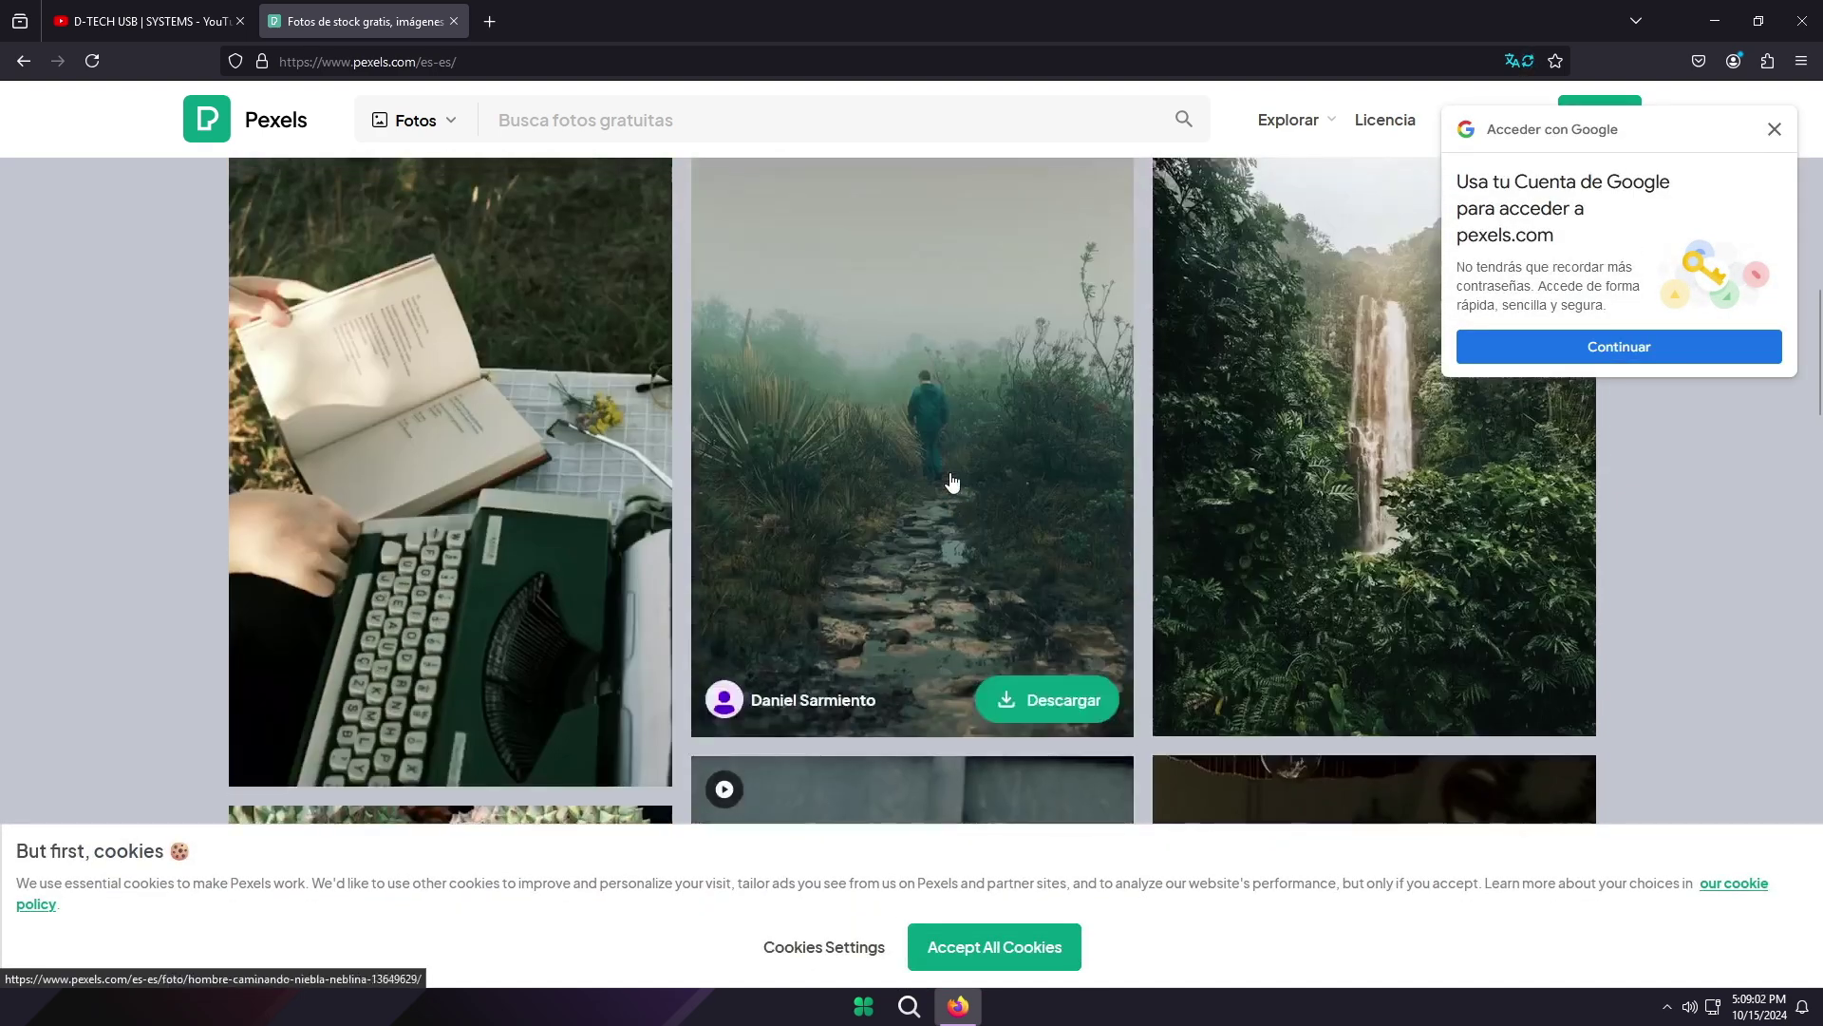
scroll(950, 471, "up", 1)
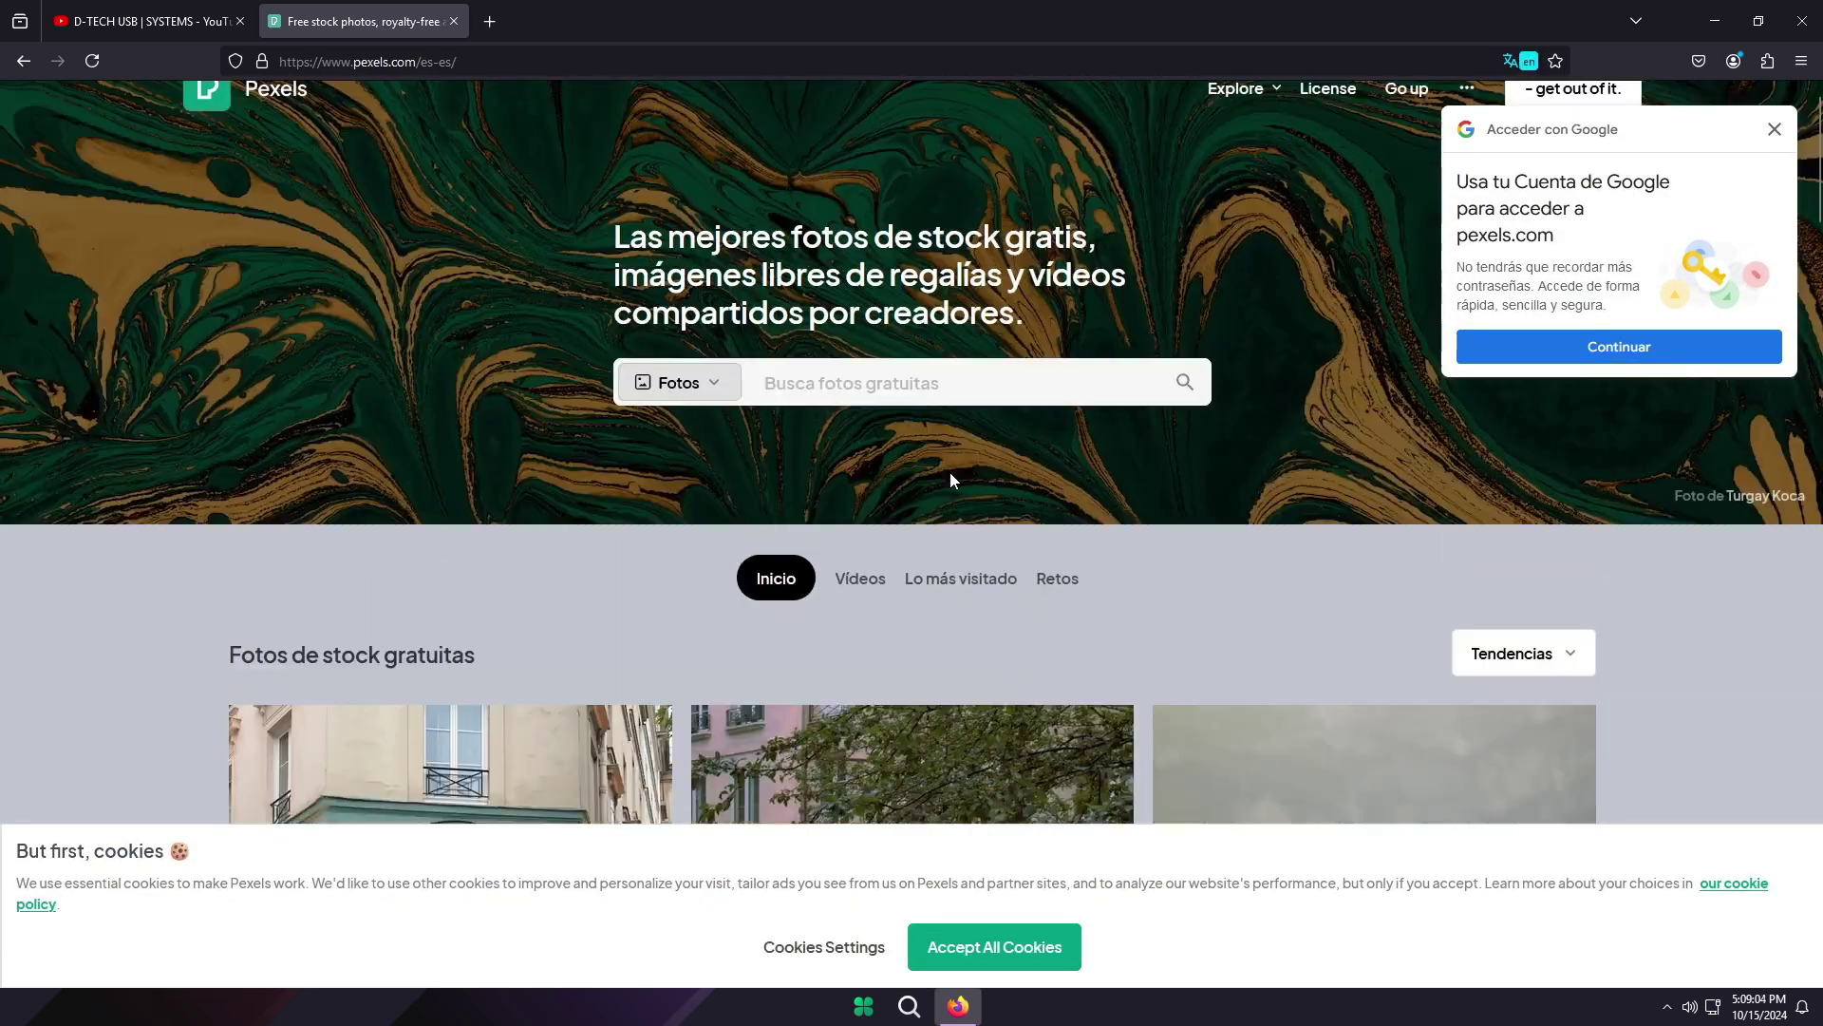
- Search Google for "audionautix" in a new browser tab
left_click(492, 29)
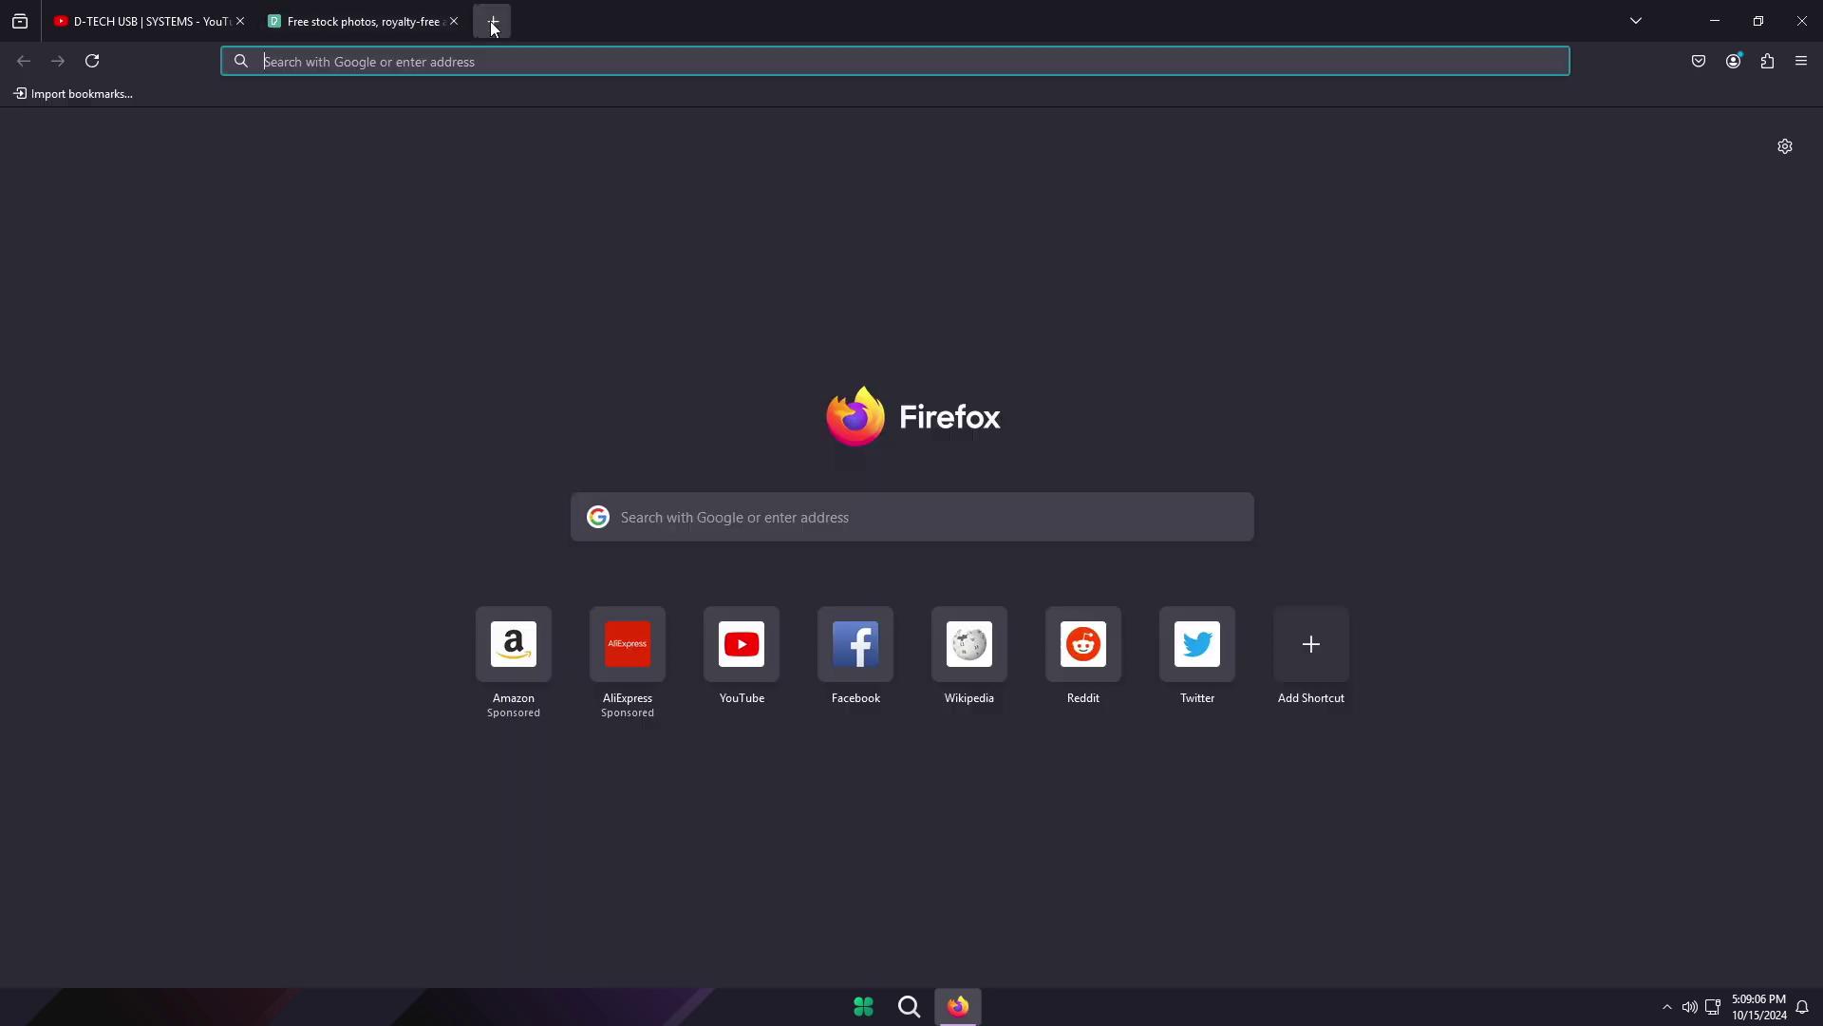
type("a")
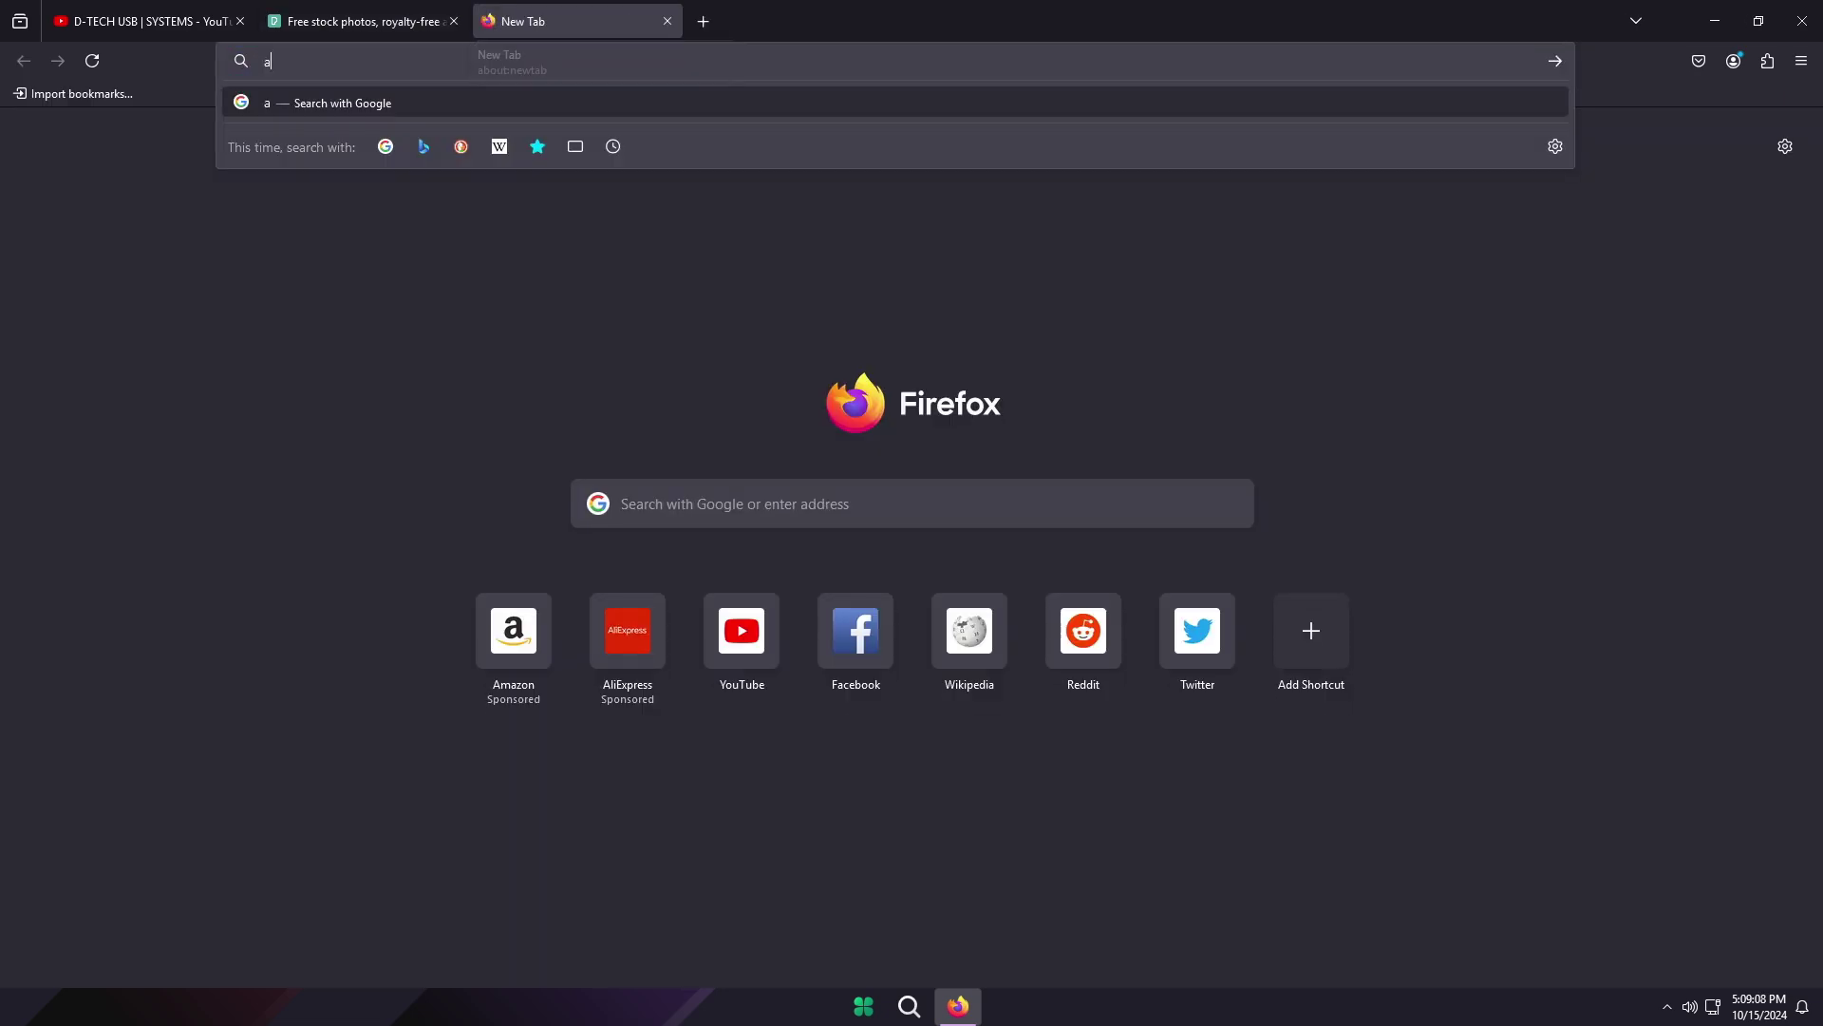
type("udionautix")
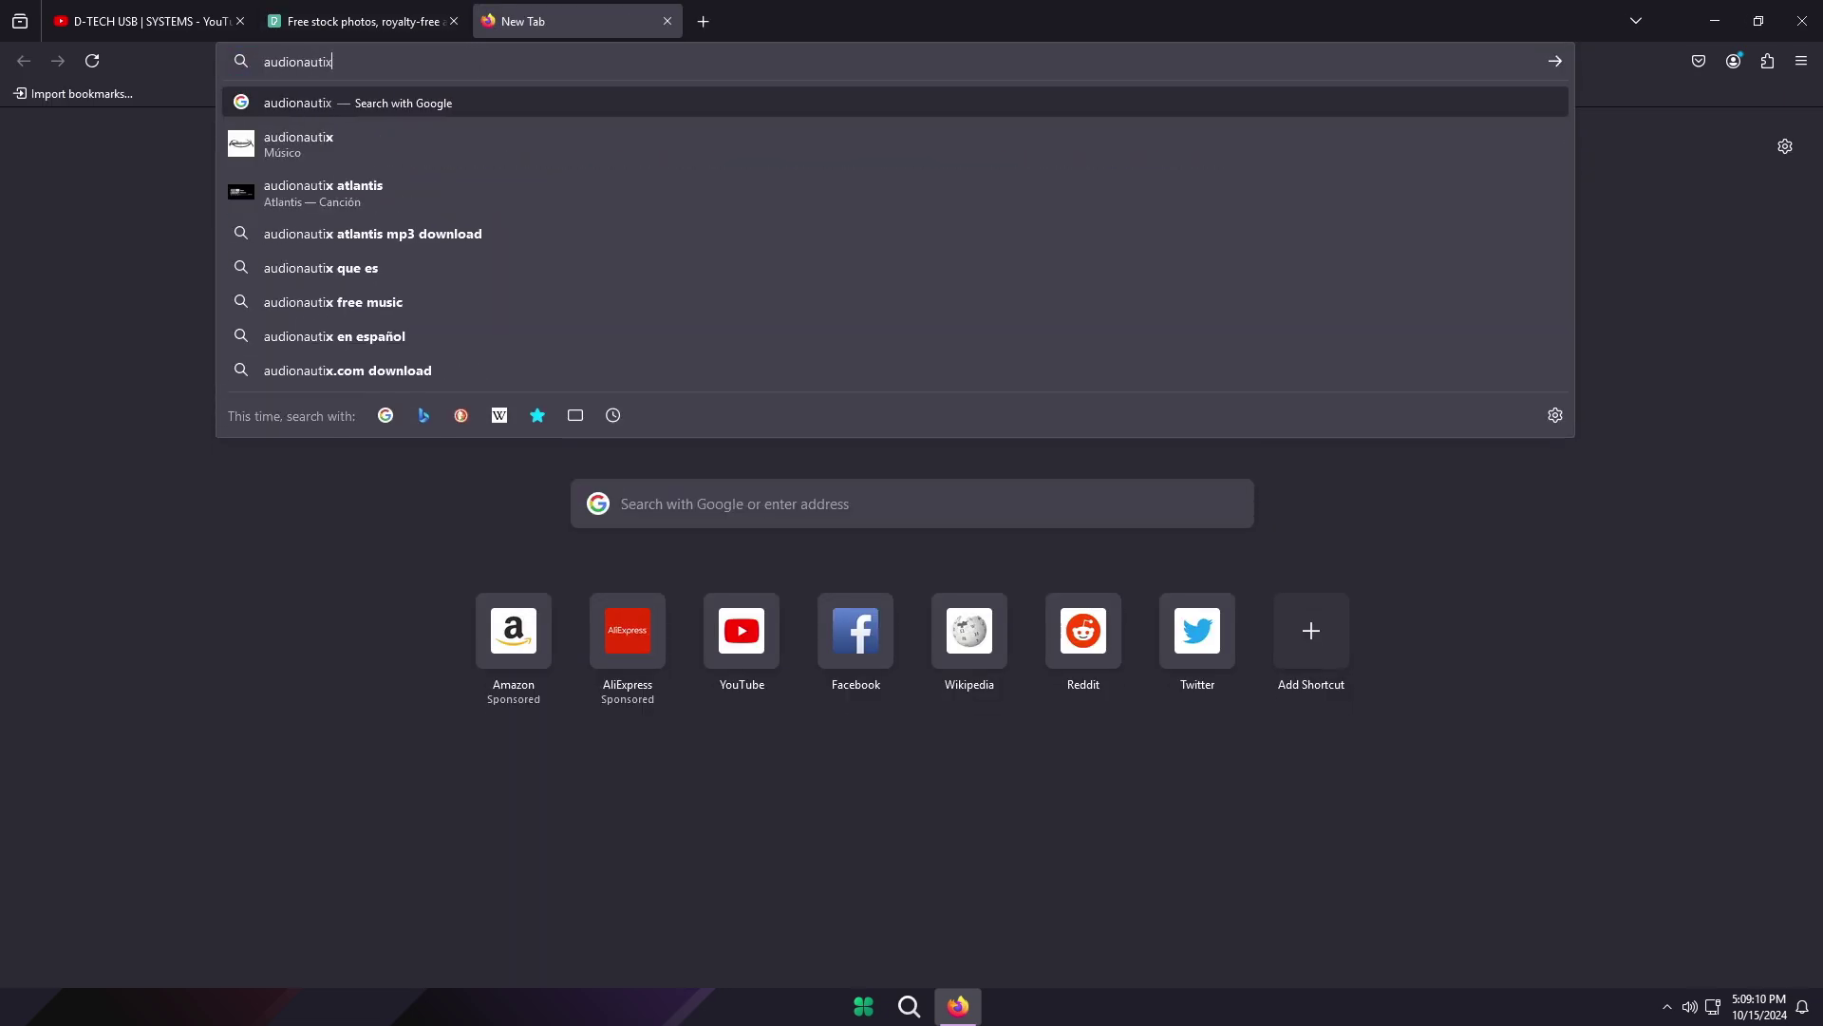
key("Return")
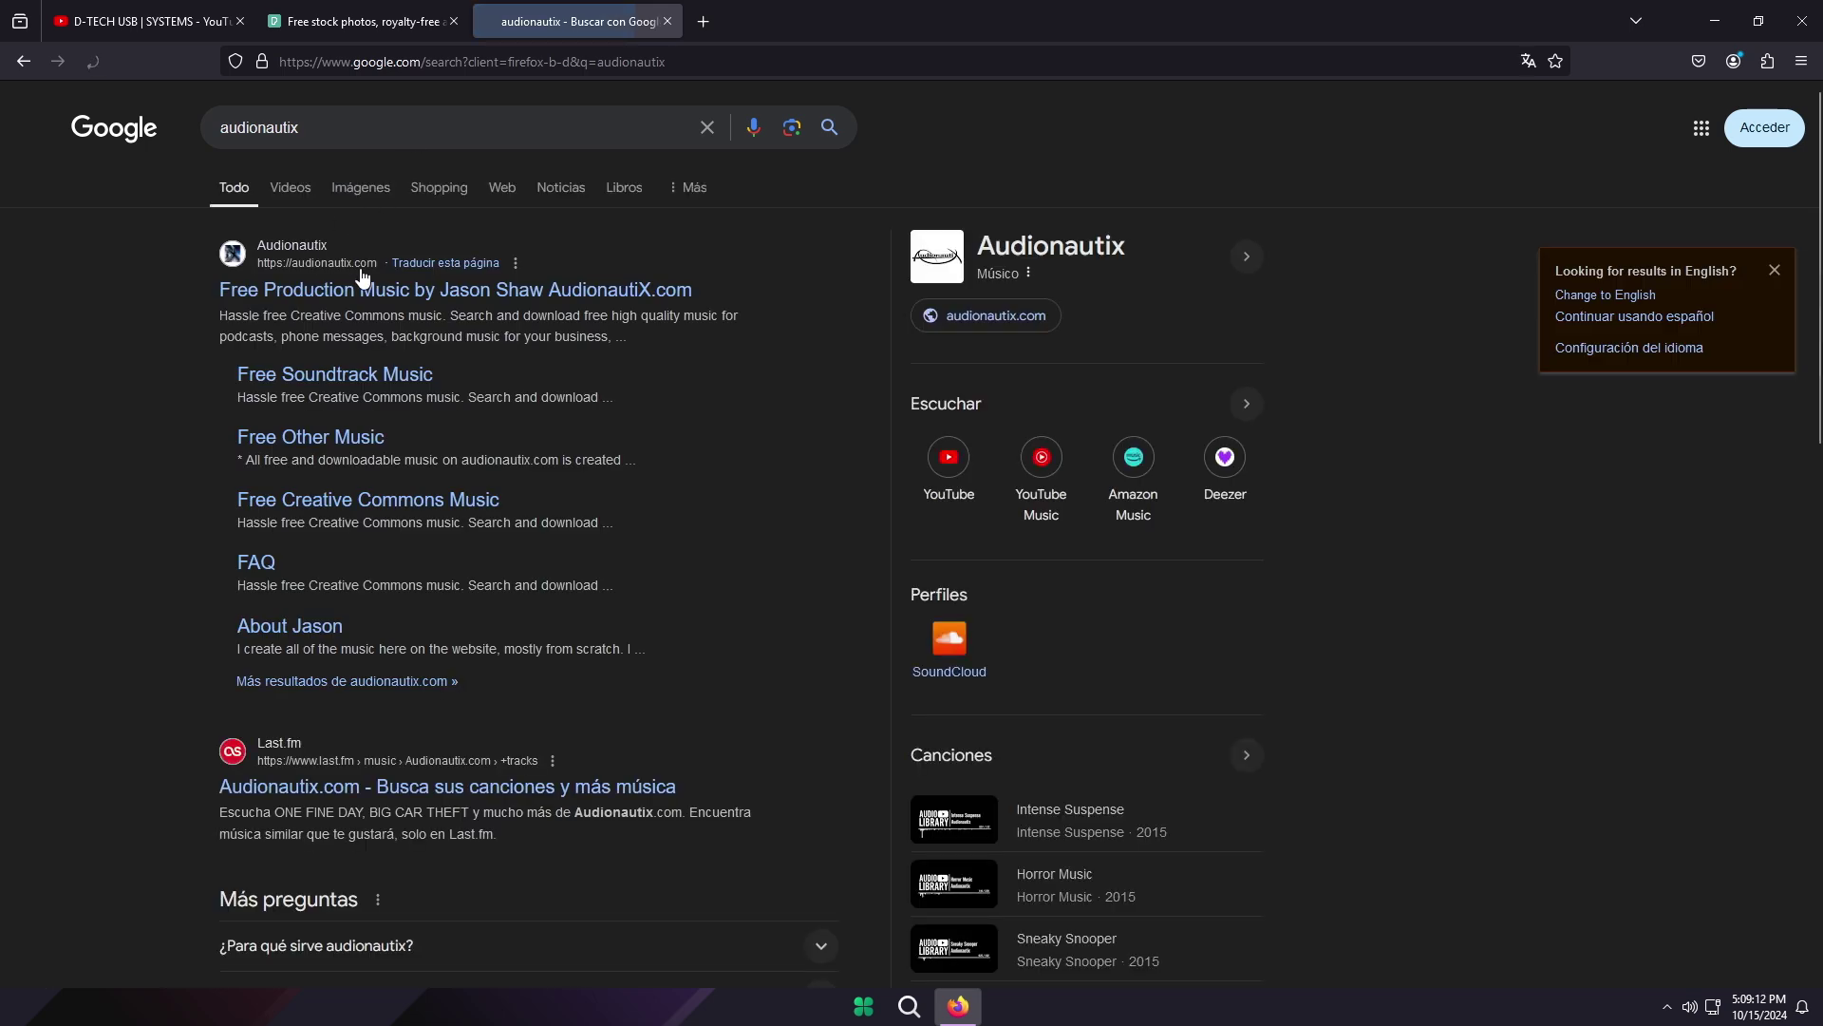
- Open the audionautix.com result and look through the site's home page with its music search options and newest tracks
left_click(382, 292)
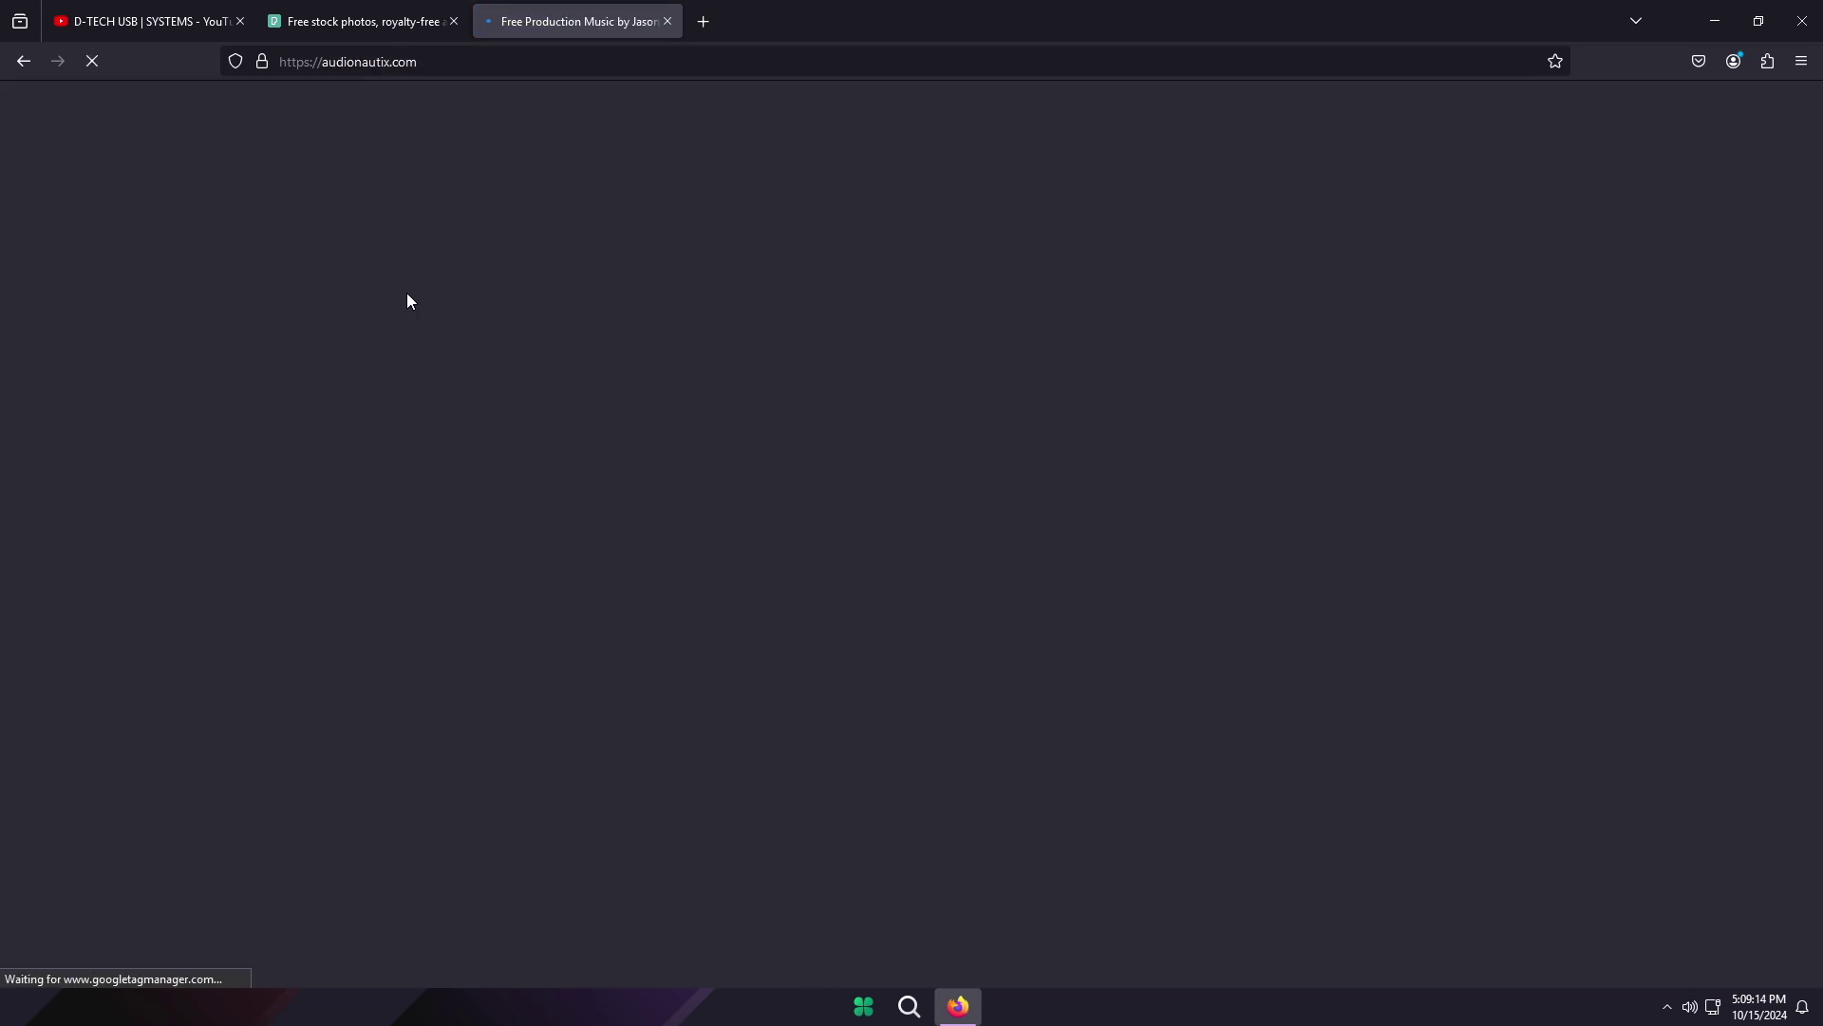
scroll(916, 385, "down", 12)
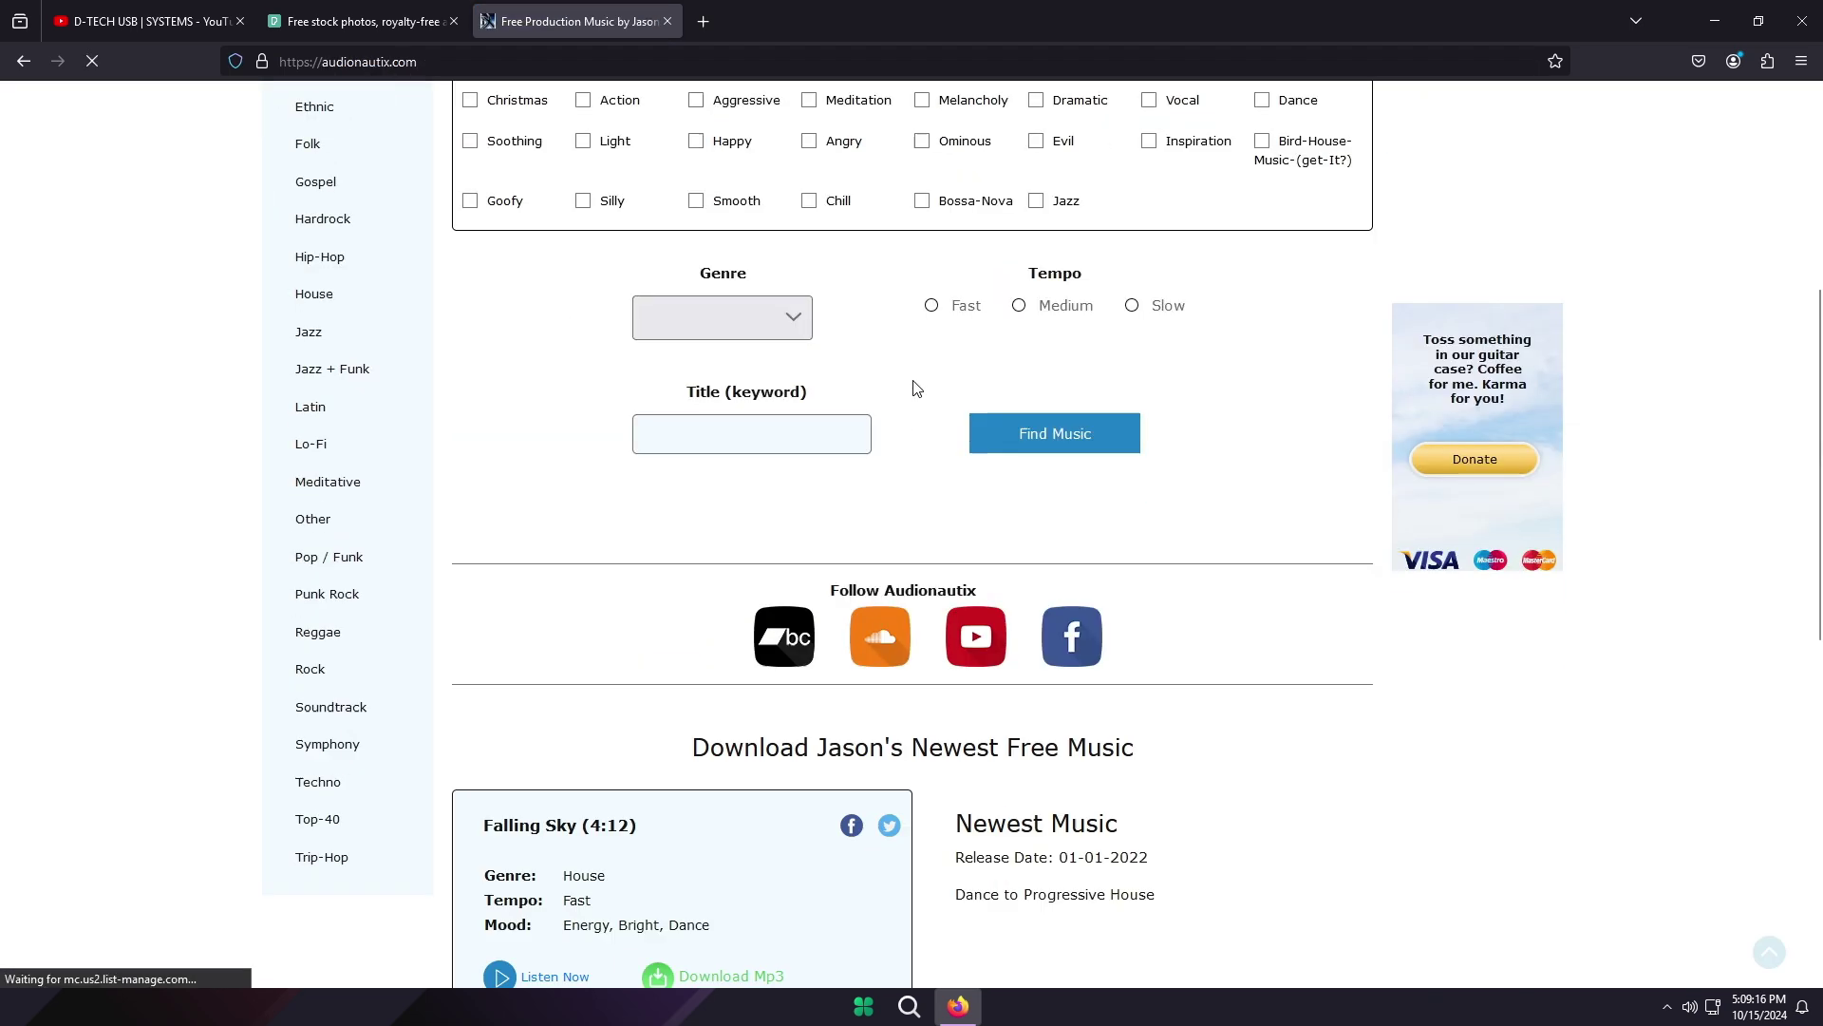
scroll(917, 384, "up", 5)
scroll(914, 384, "up", 10)
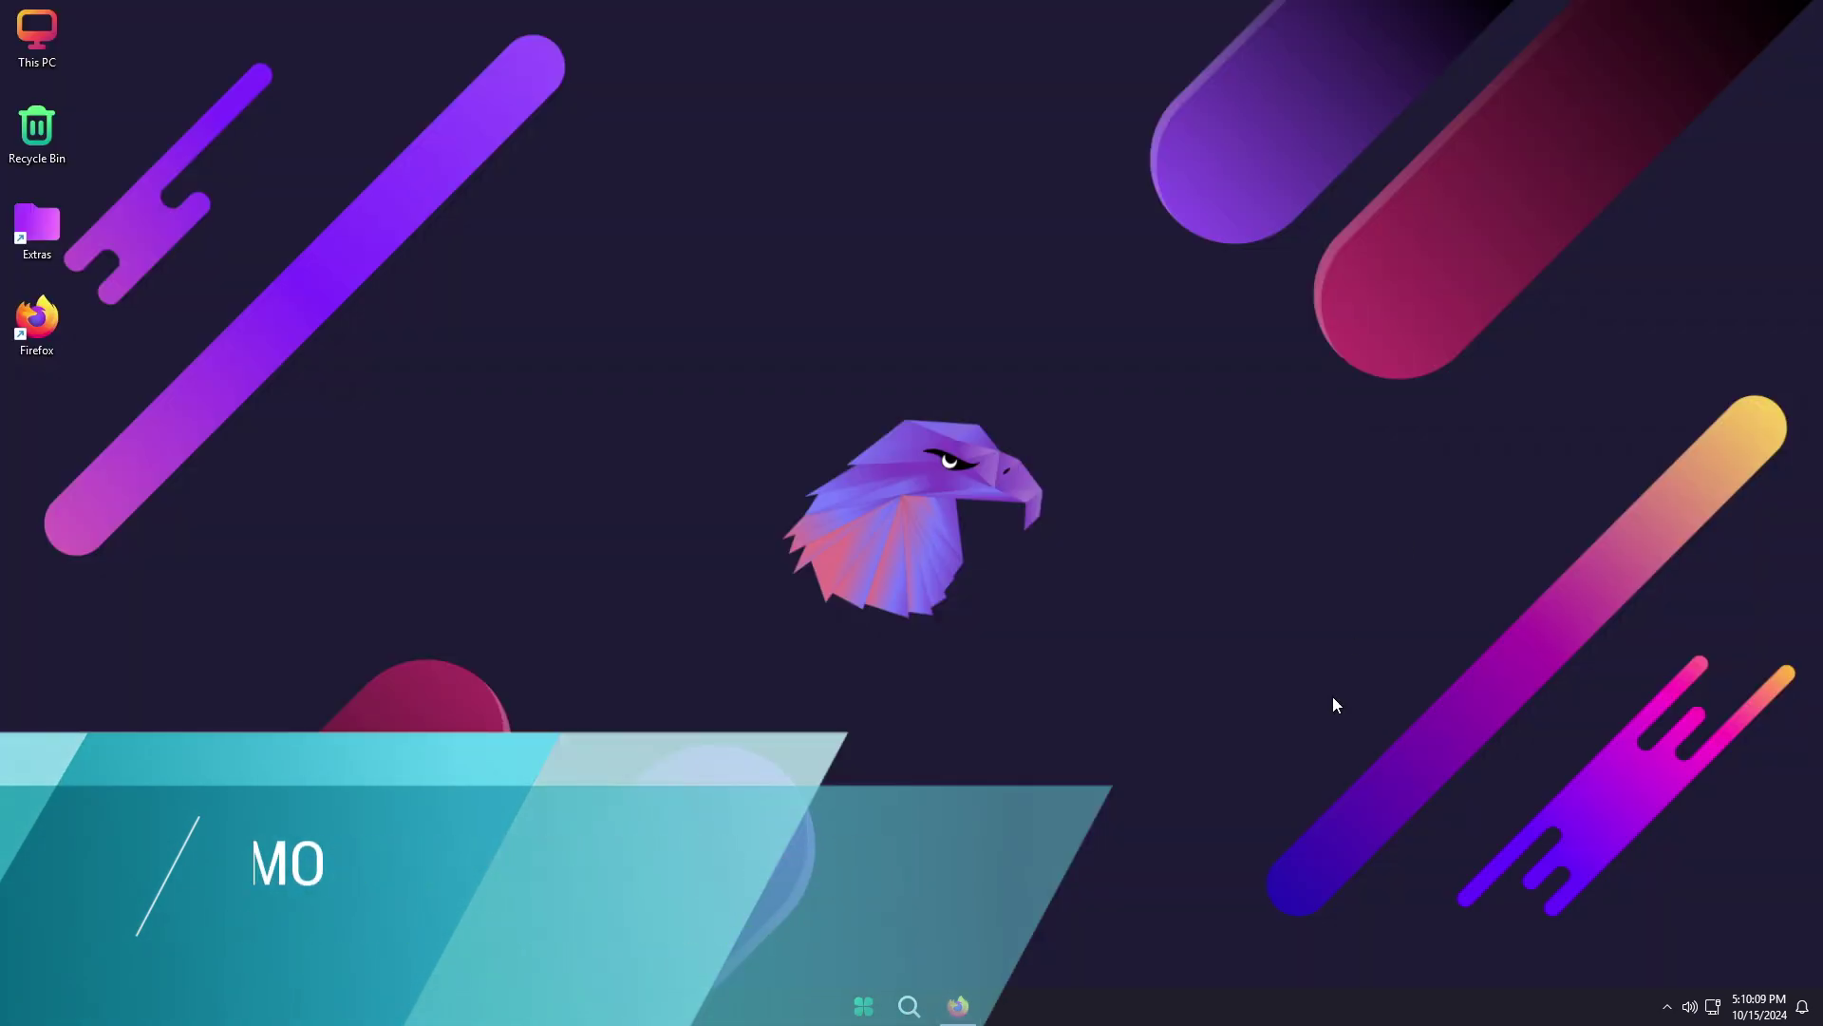
- Check the running processes and the CPU and memory performance in Task Manager and close it
right_click(1203, 1015)
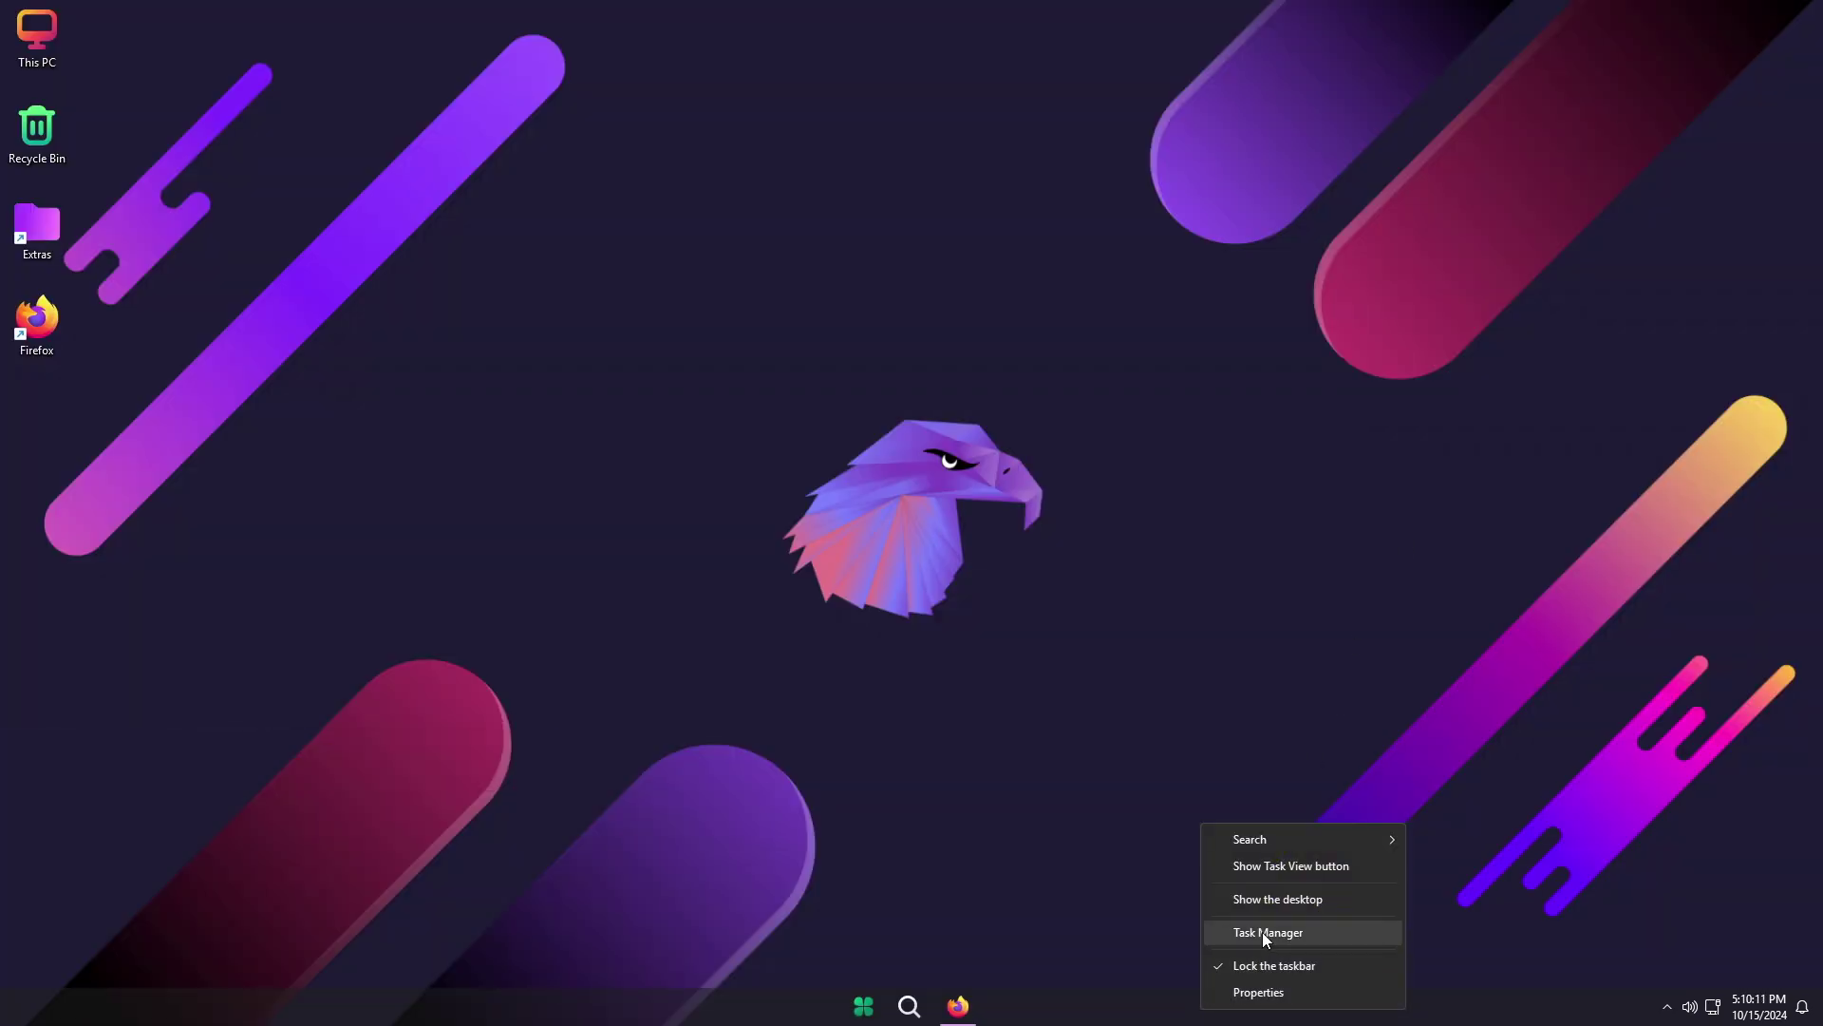
left_click(1262, 932)
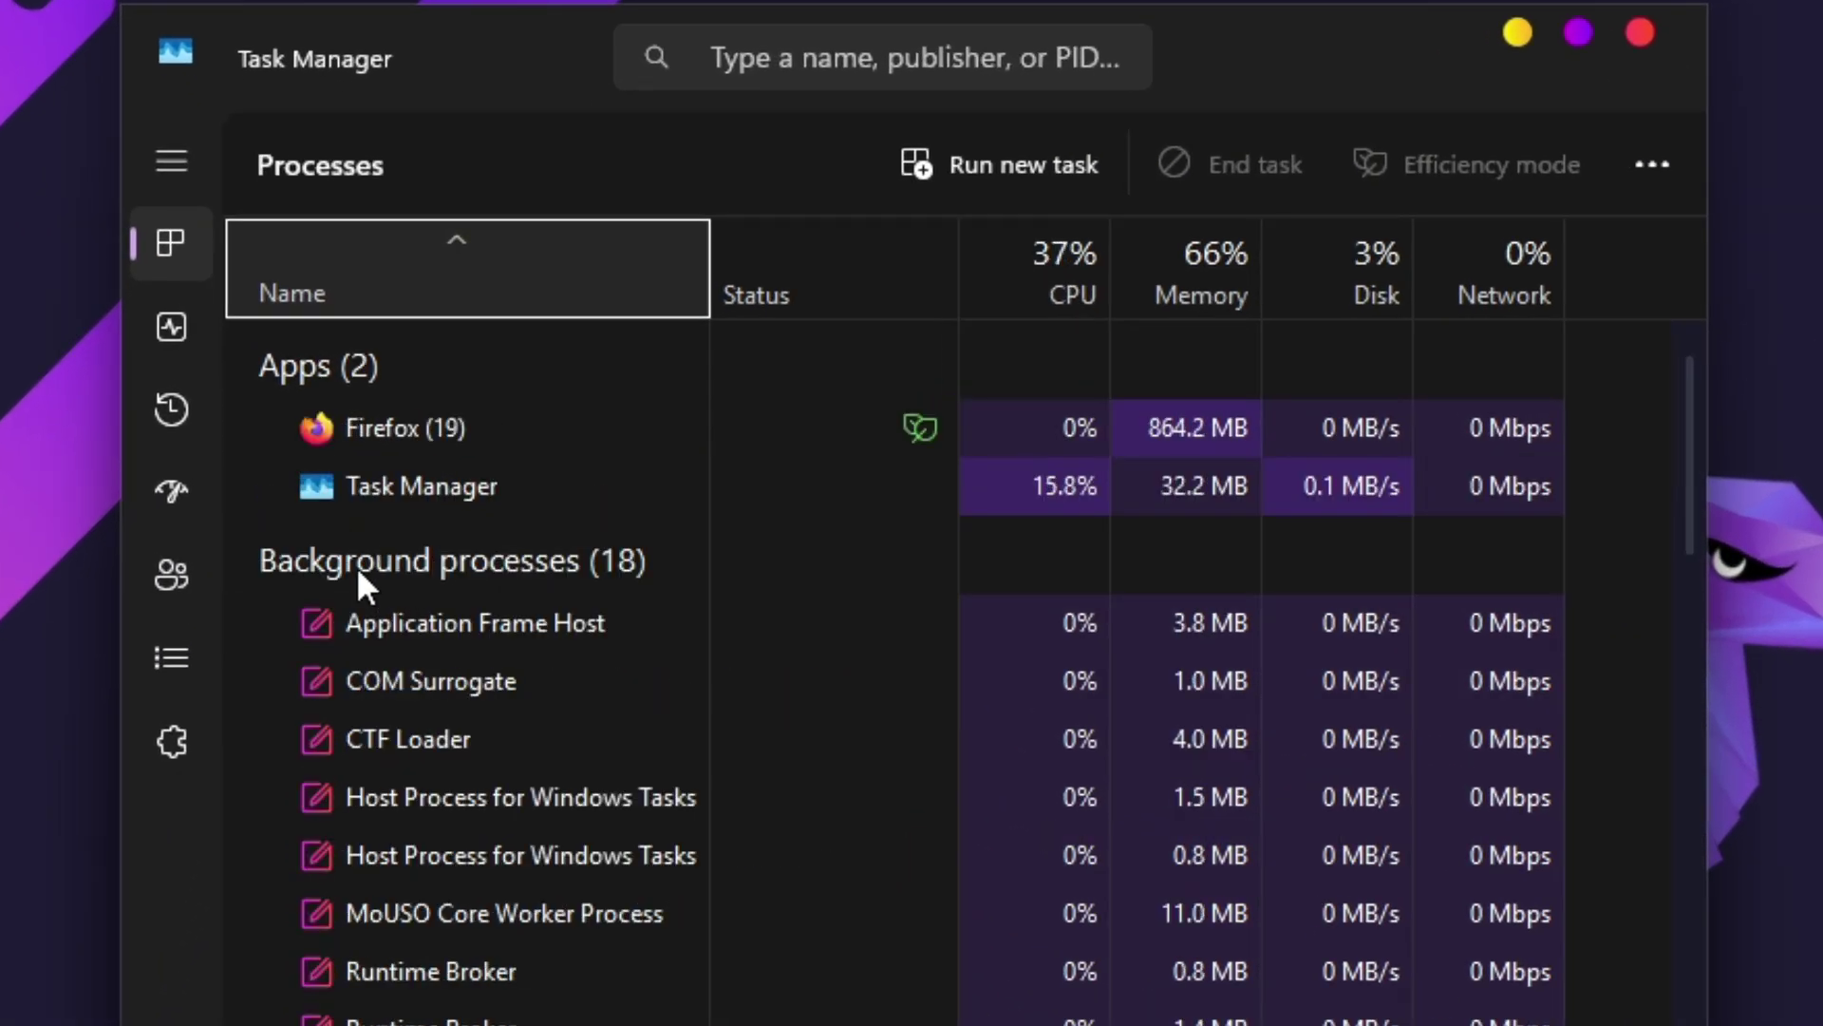
left_click(167, 333)
left_click(438, 306)
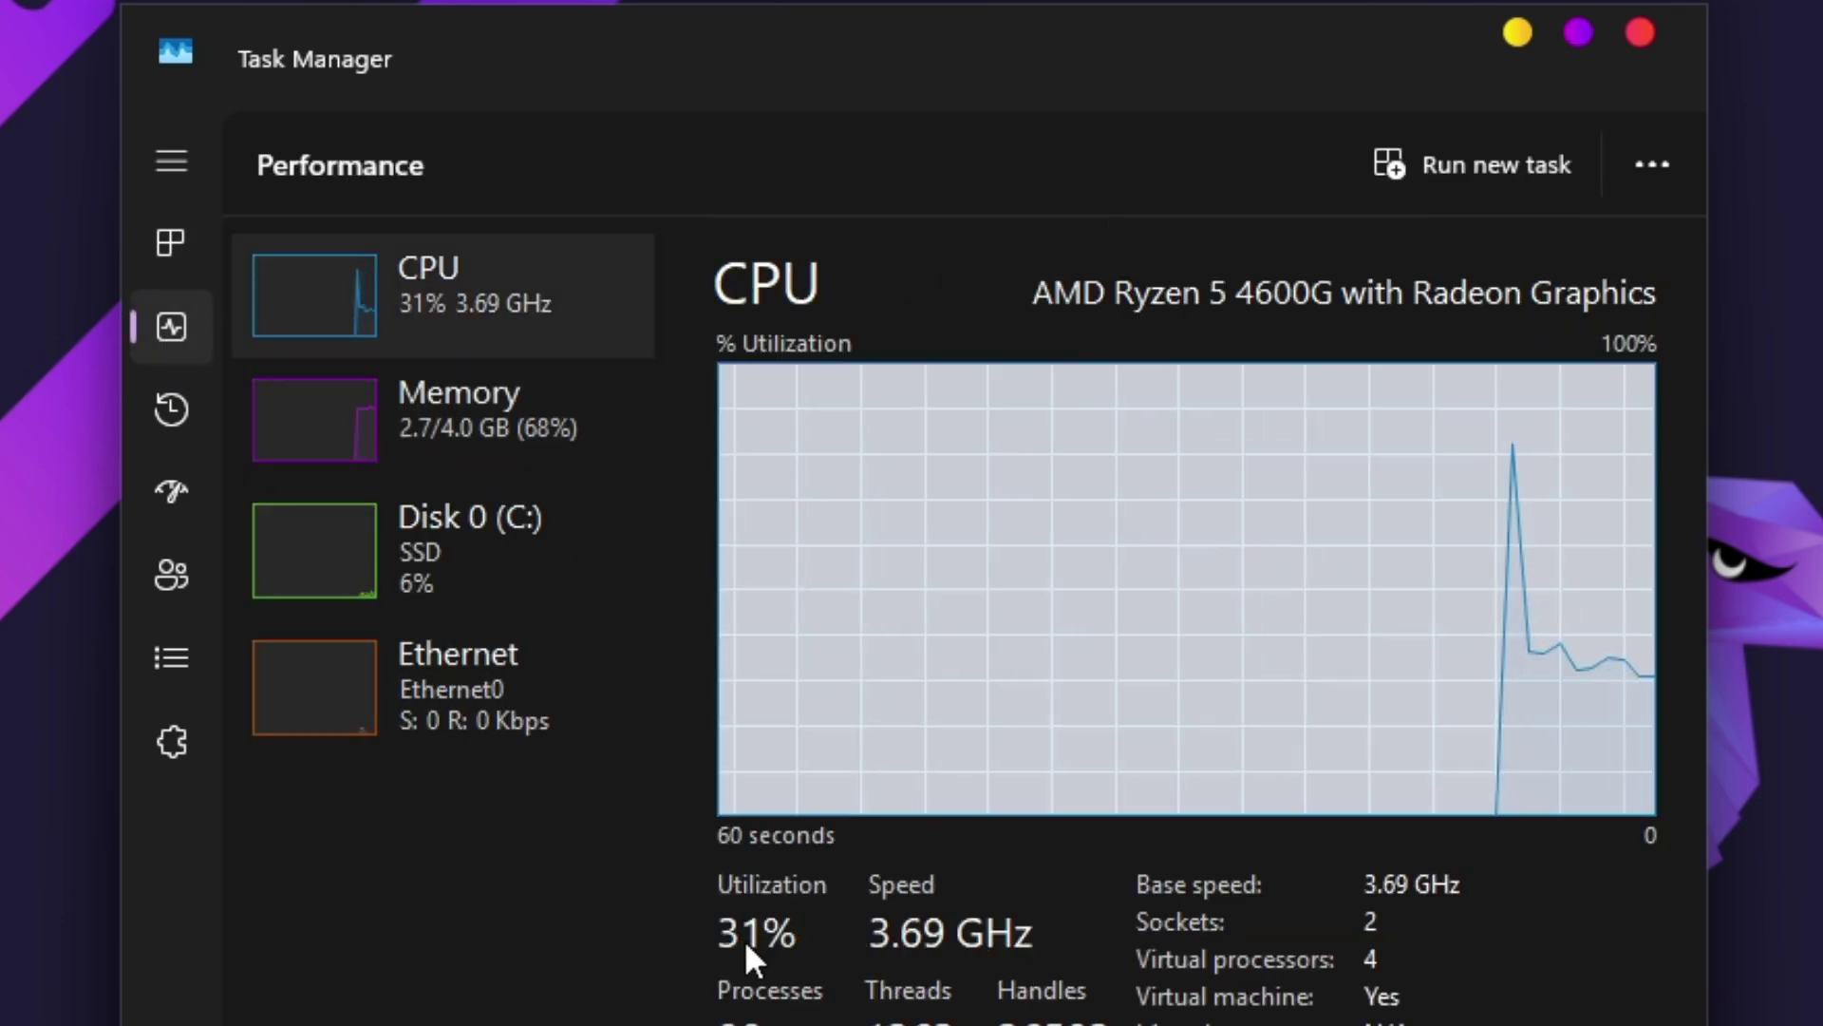
left_click(481, 460)
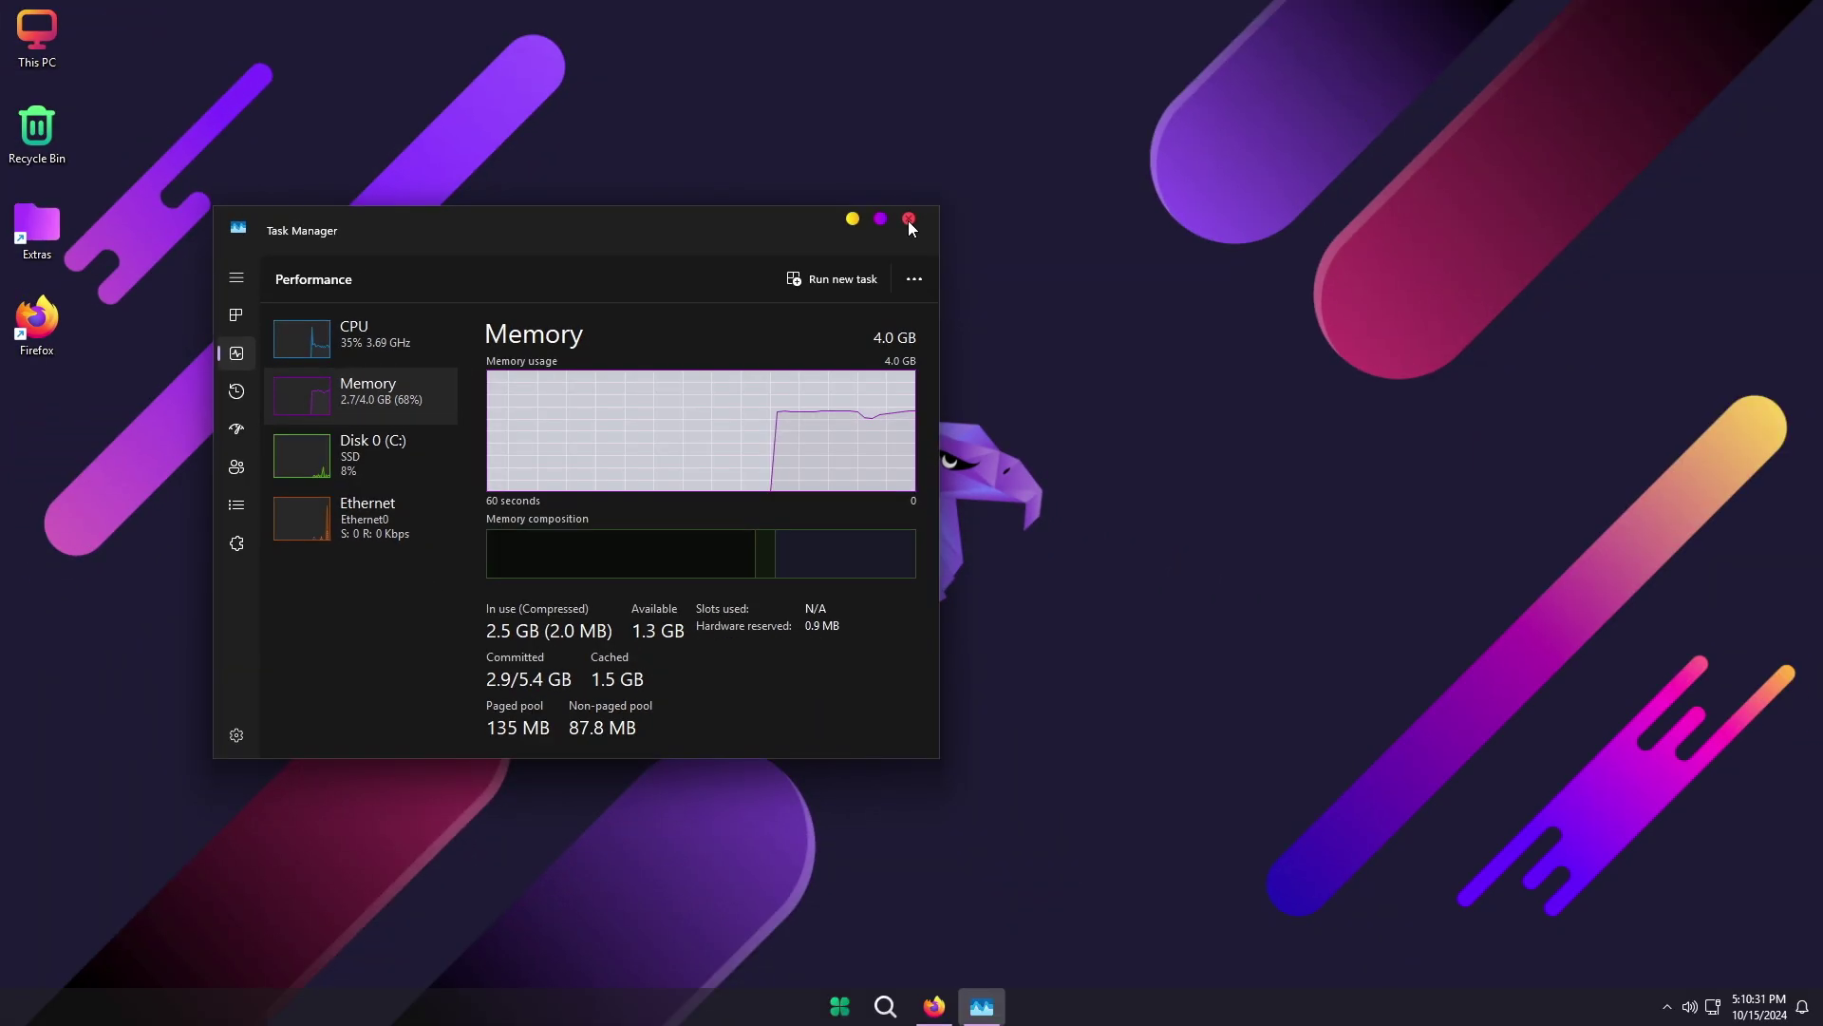
left_click(909, 219)
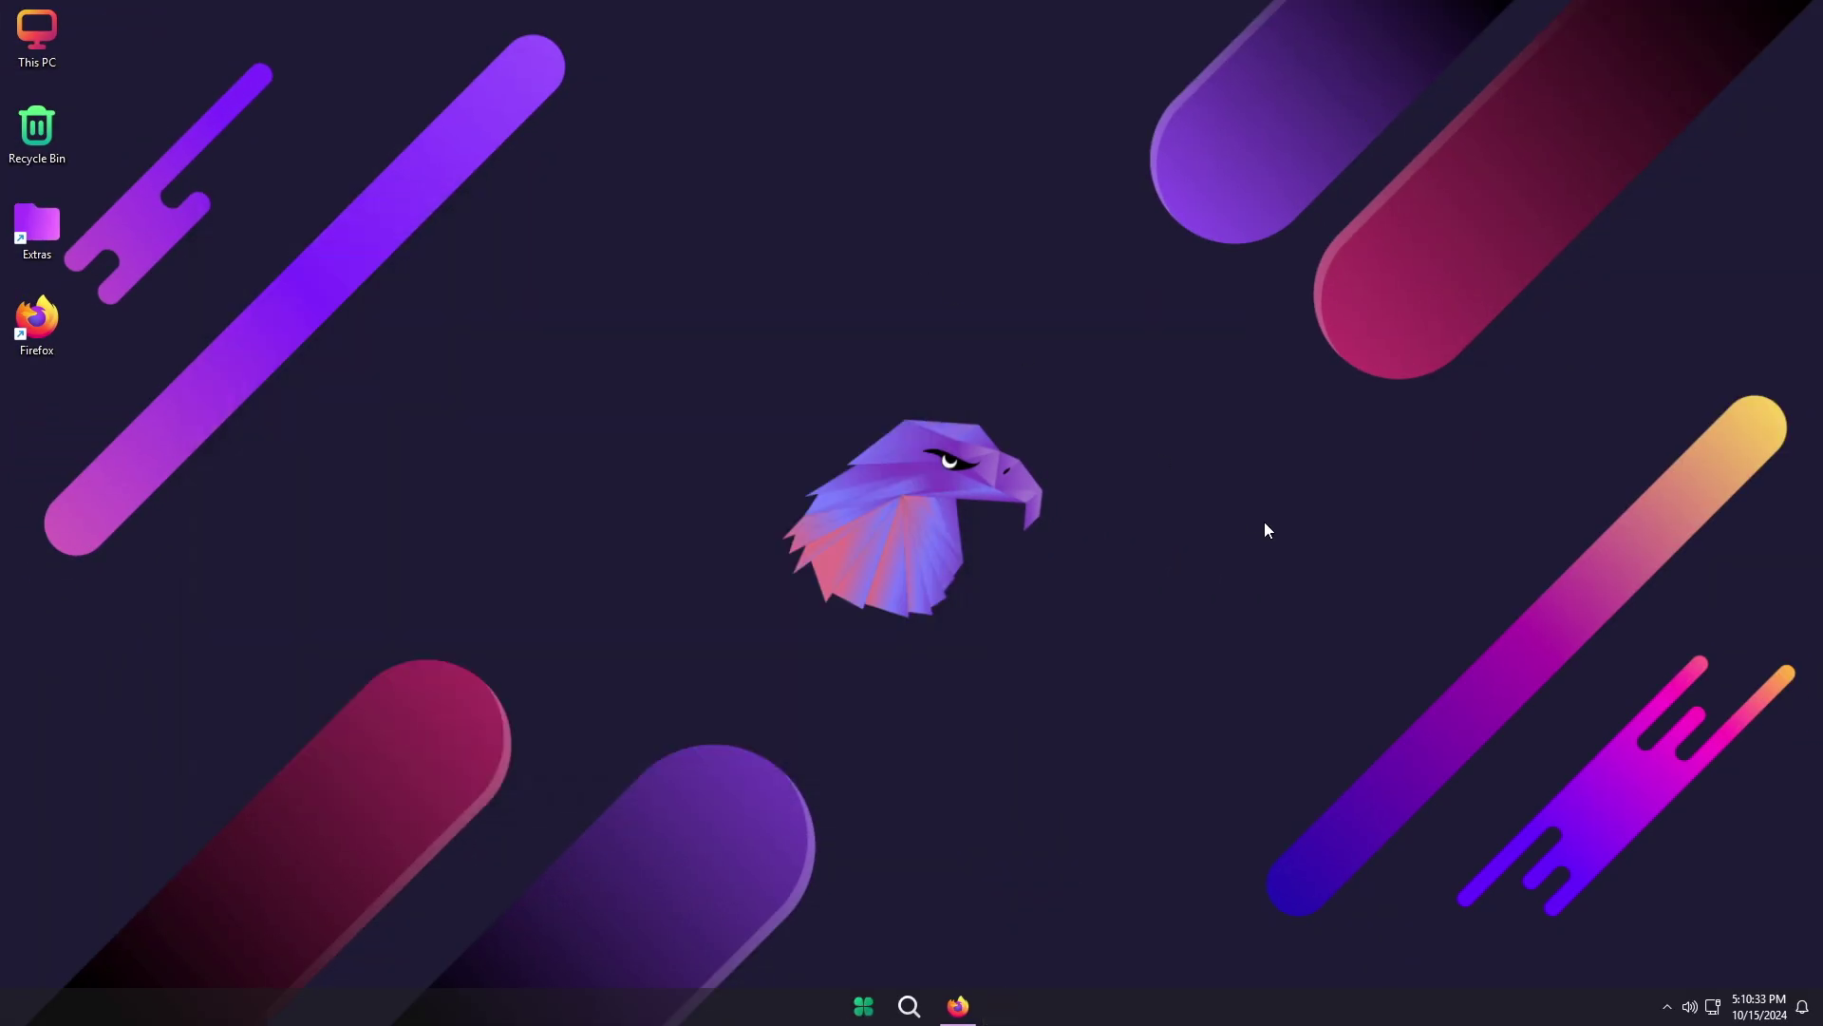
- Examine the options in the desktop context menu, such as the command prompt, Safe Mode and Shut Down entries, and dismiss it
right_click(1587, 34)
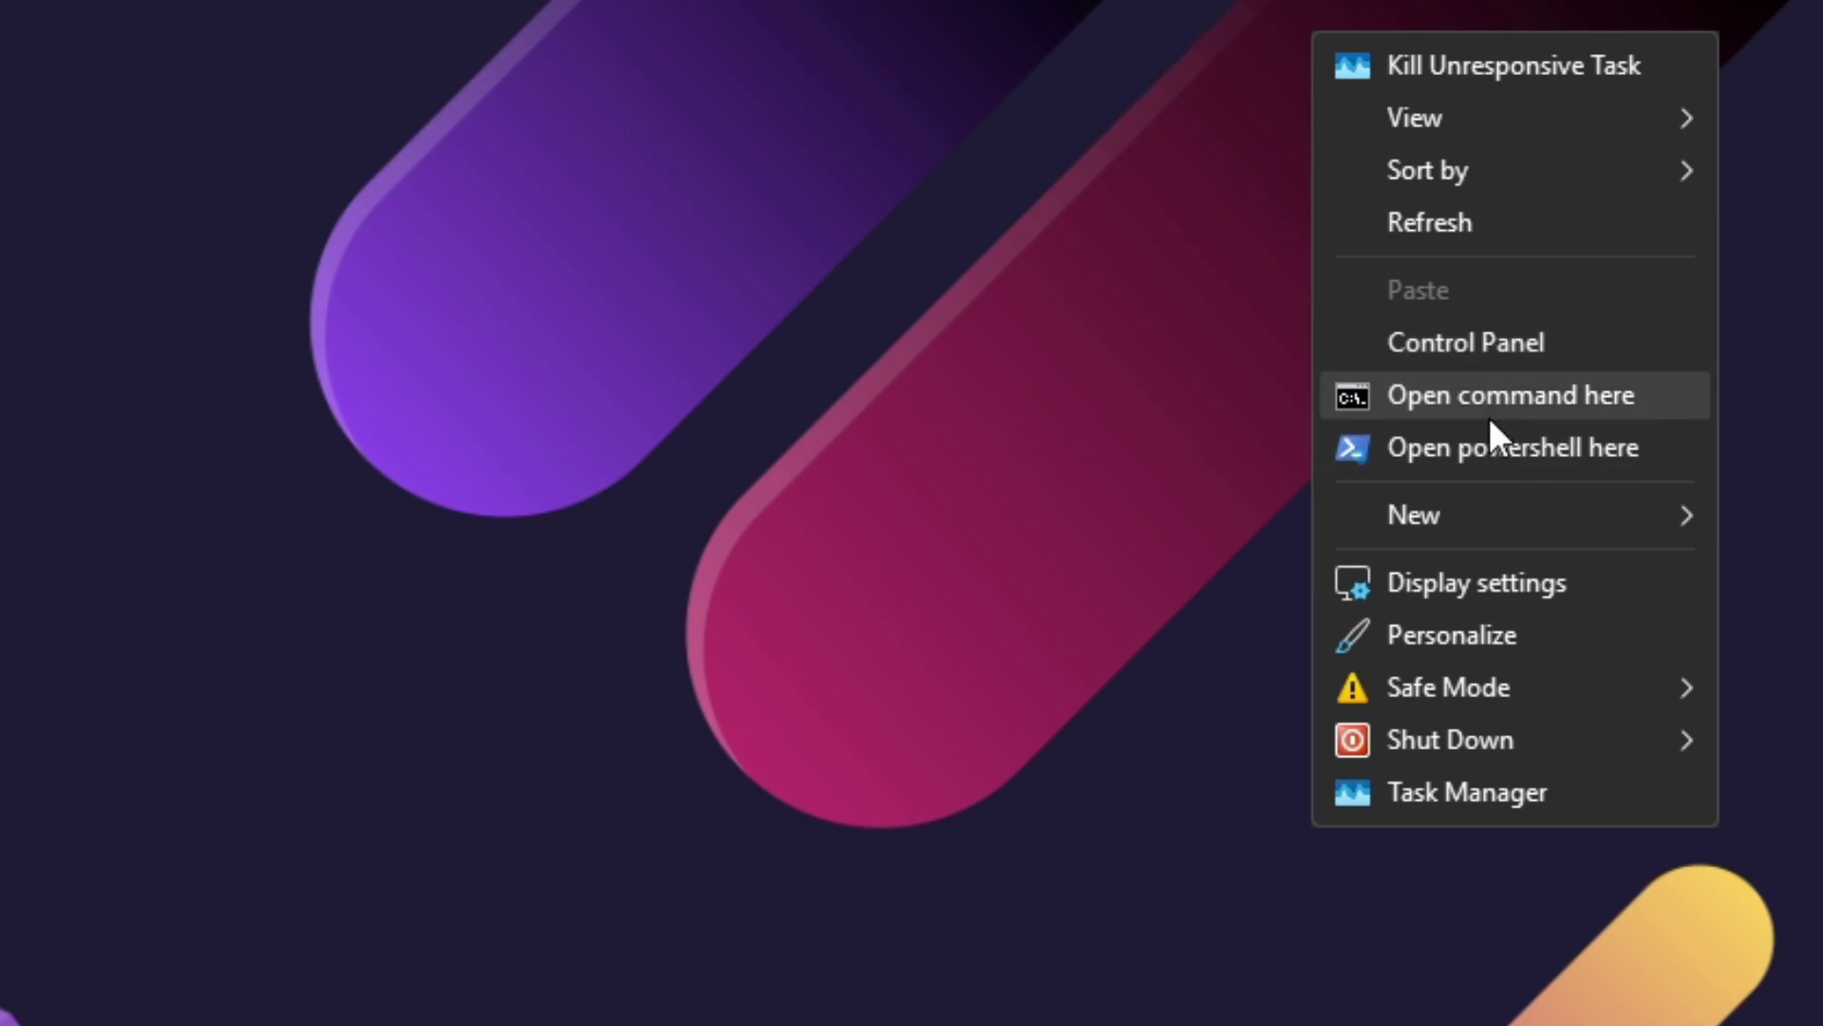
mouse_move(1468, 704)
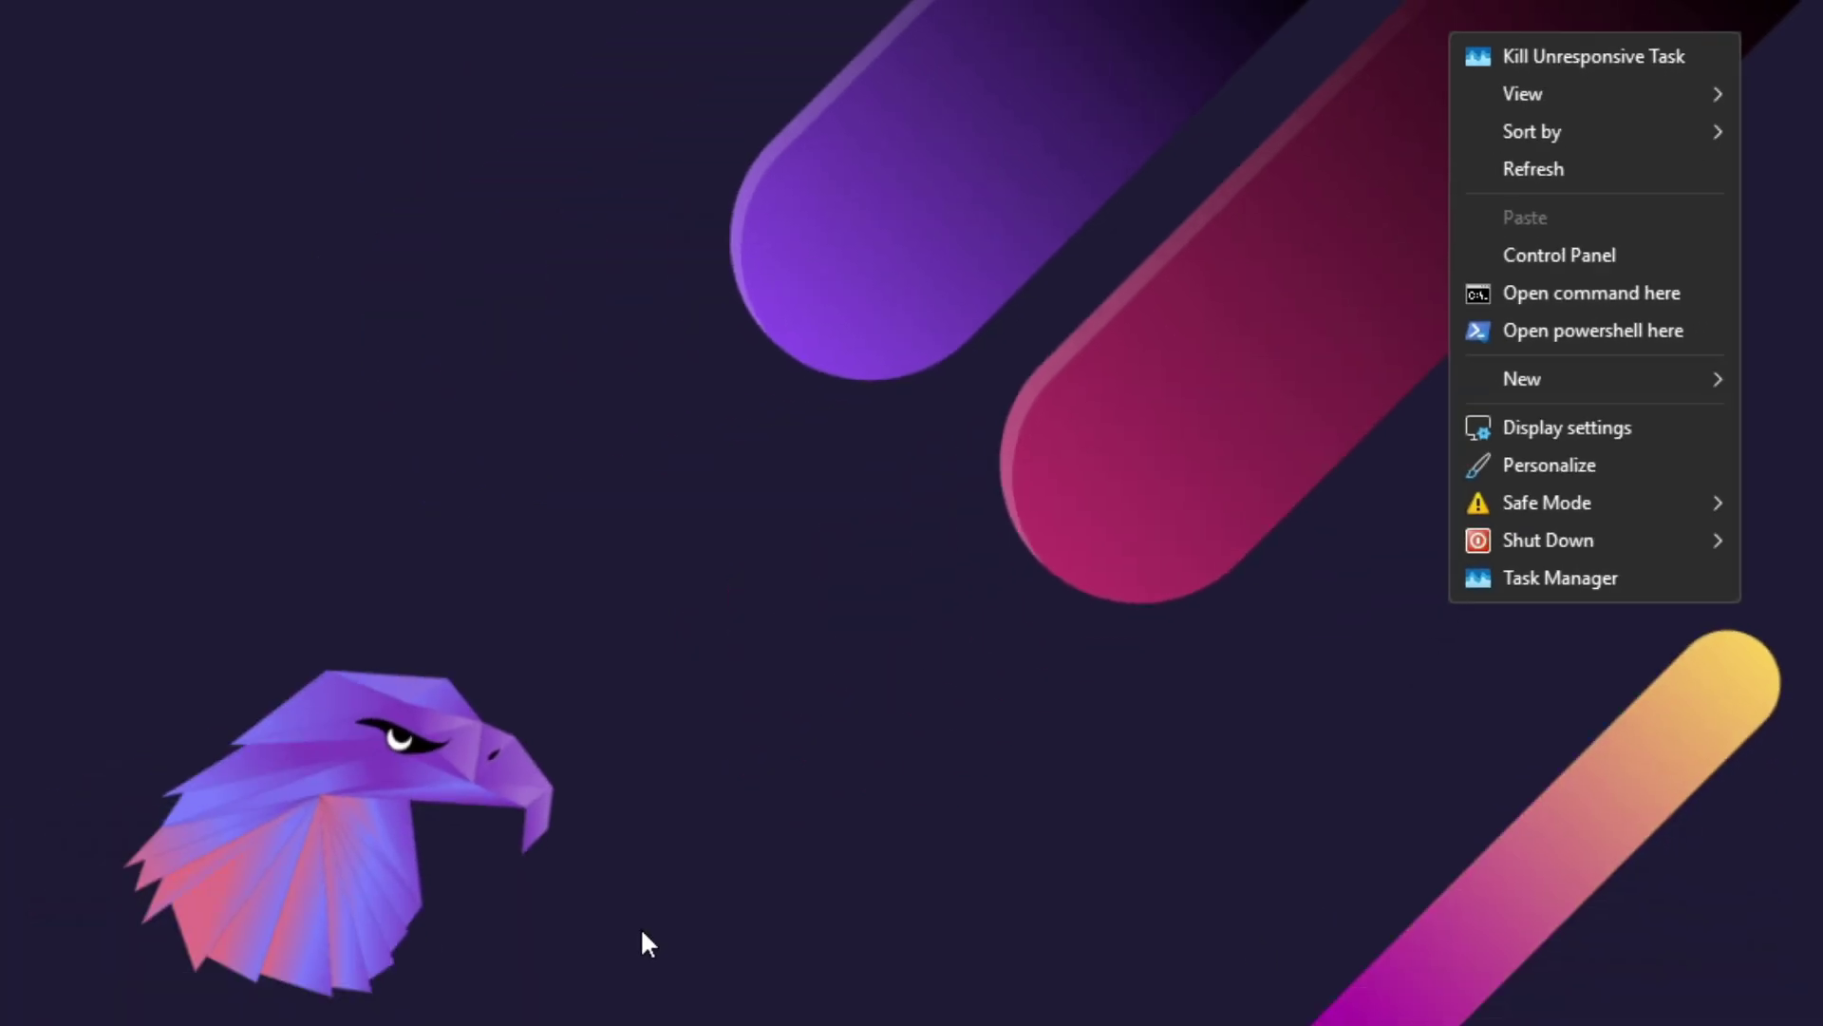
left_click(1097, 584)
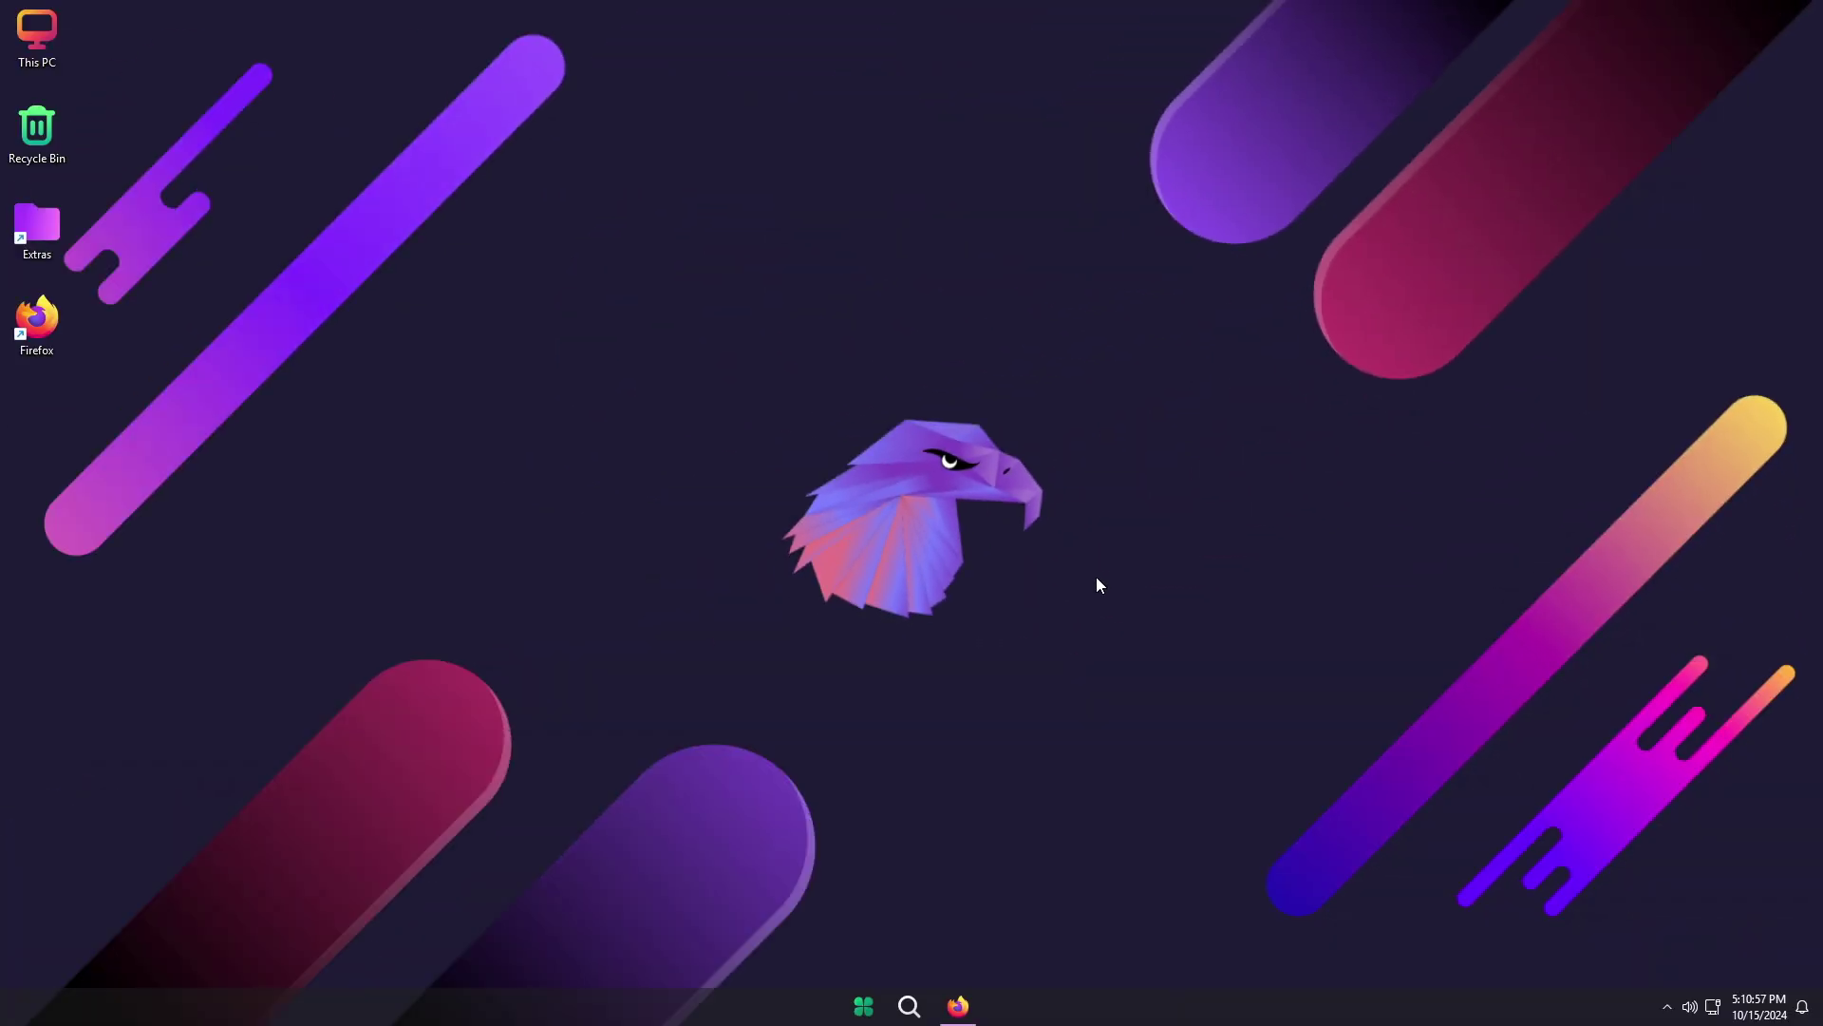
- Open the Language & region page under Time & language in Windows Settings
left_click(866, 1009)
left_click(1029, 809)
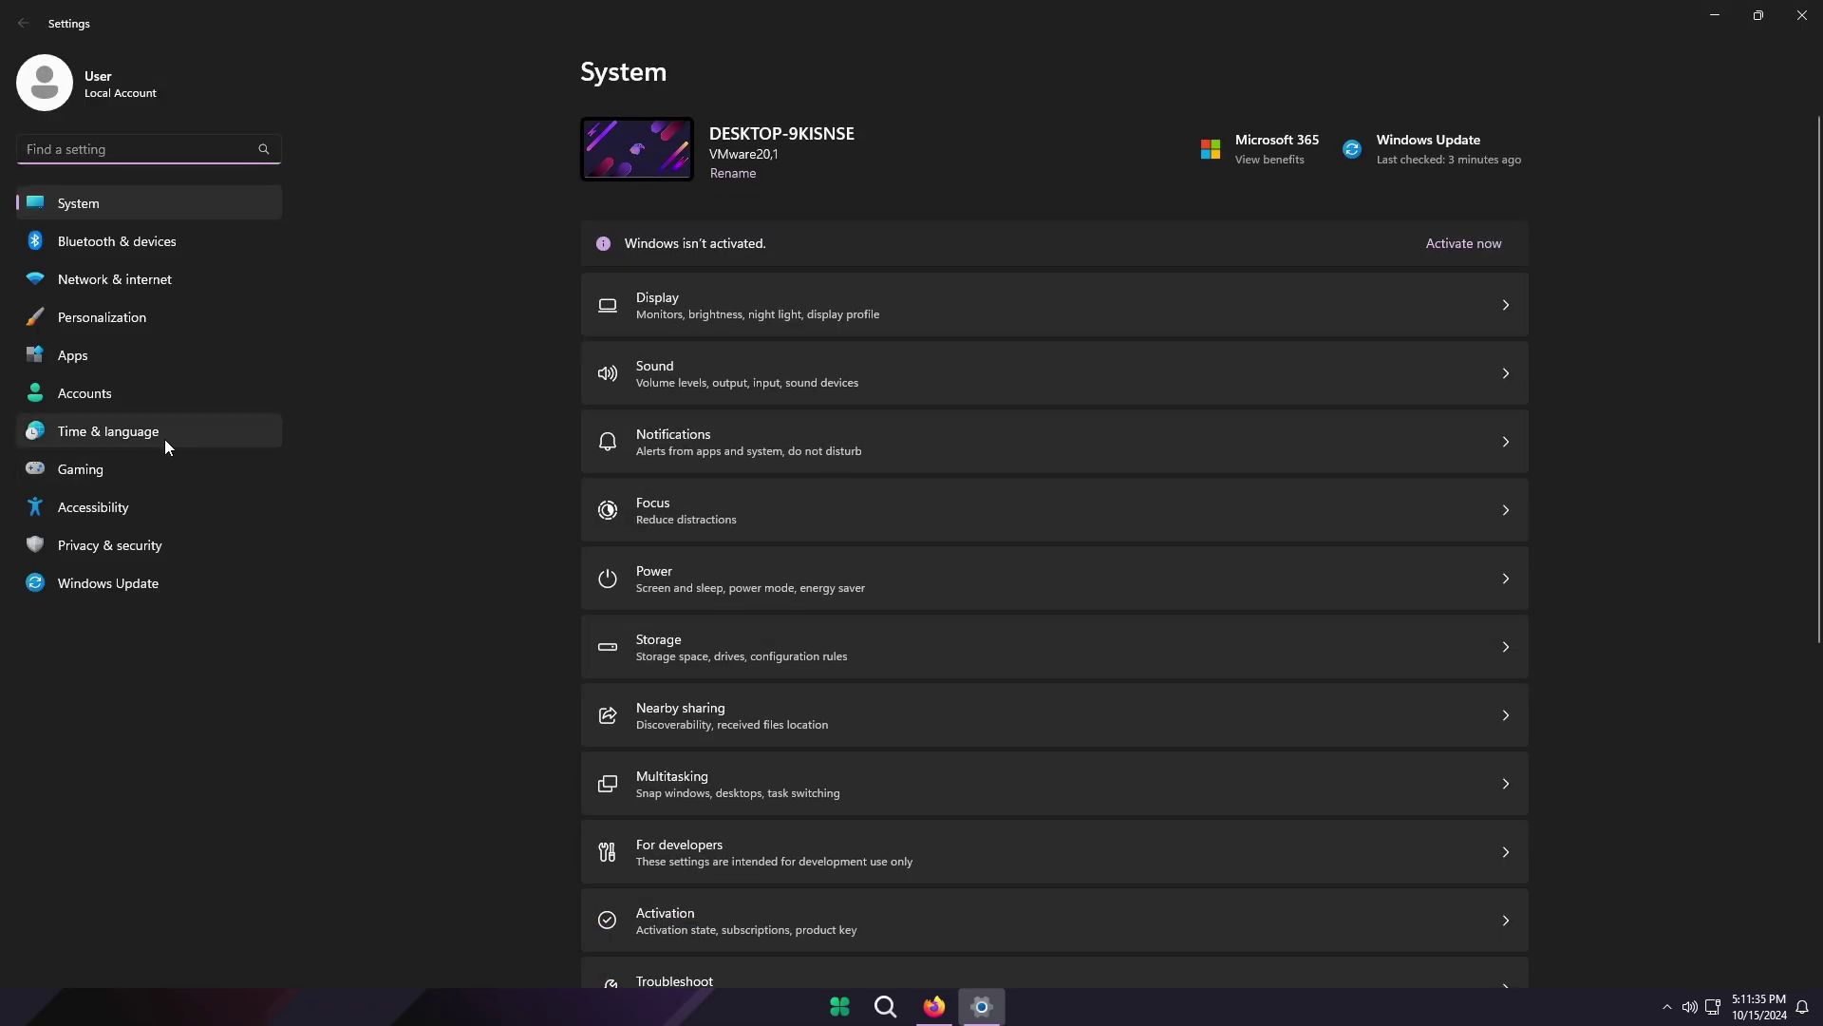
left_click(144, 431)
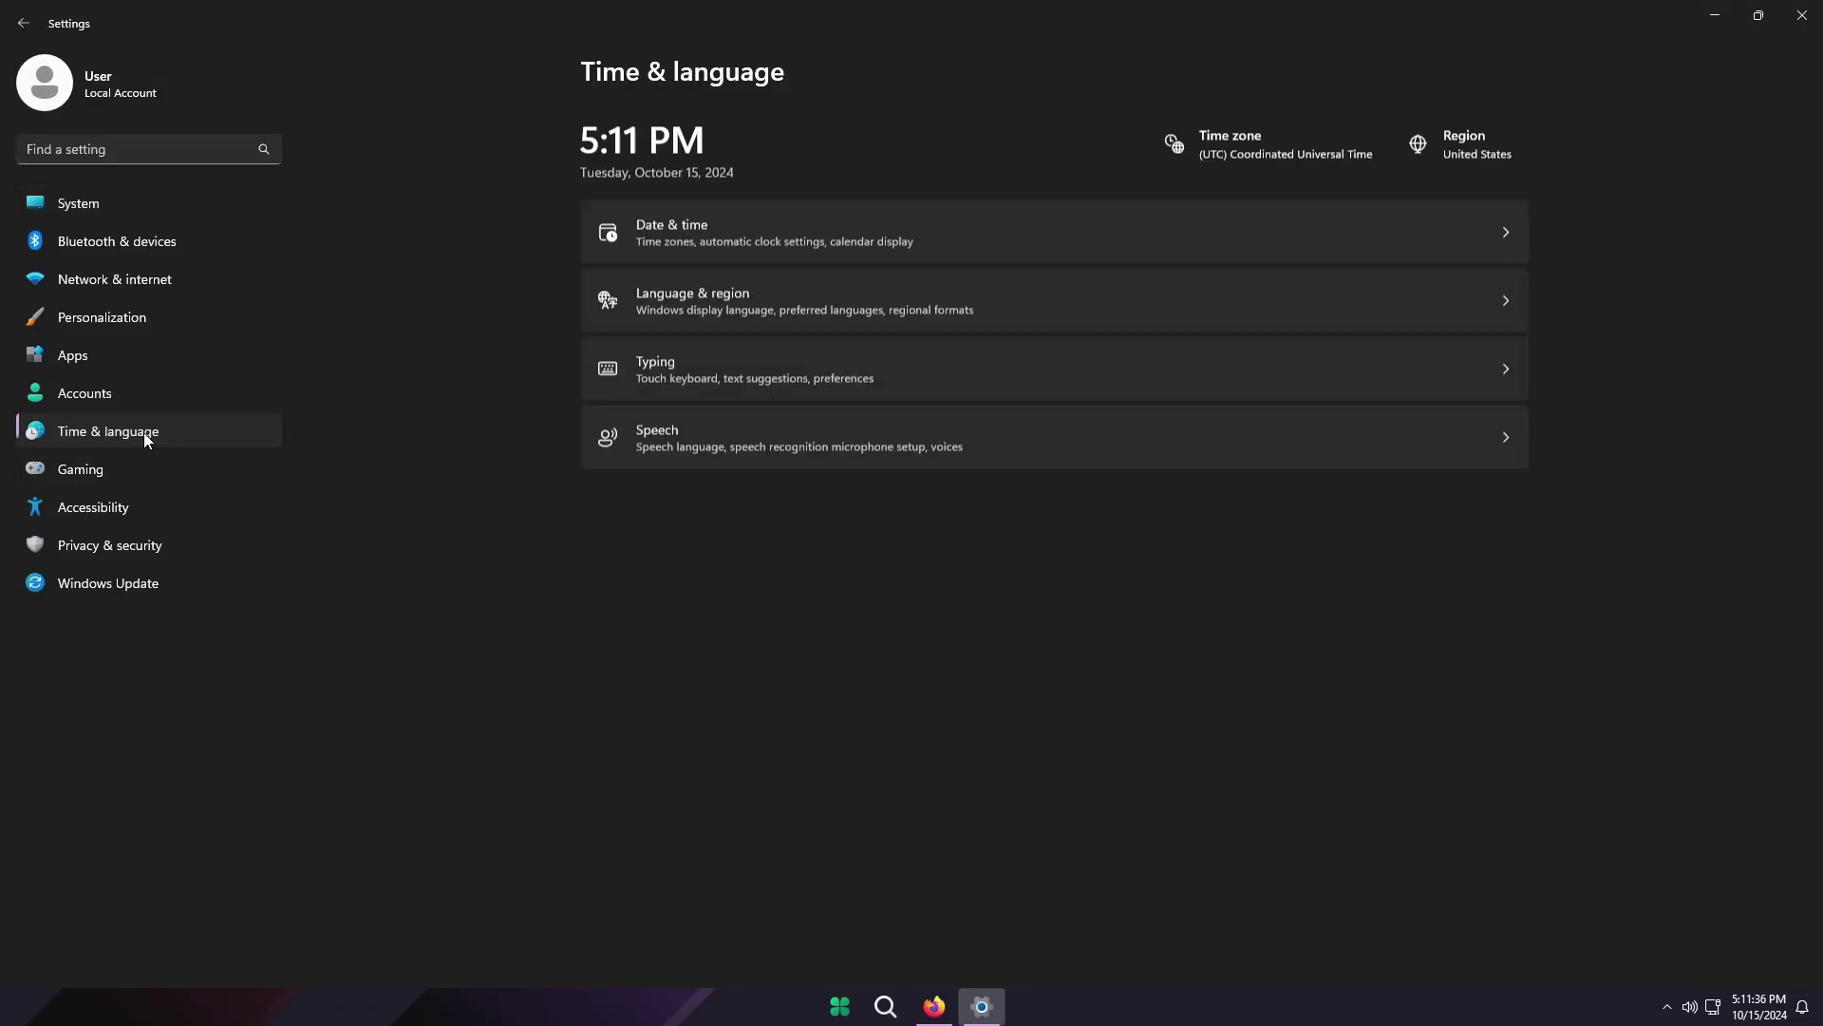
left_click(748, 292)
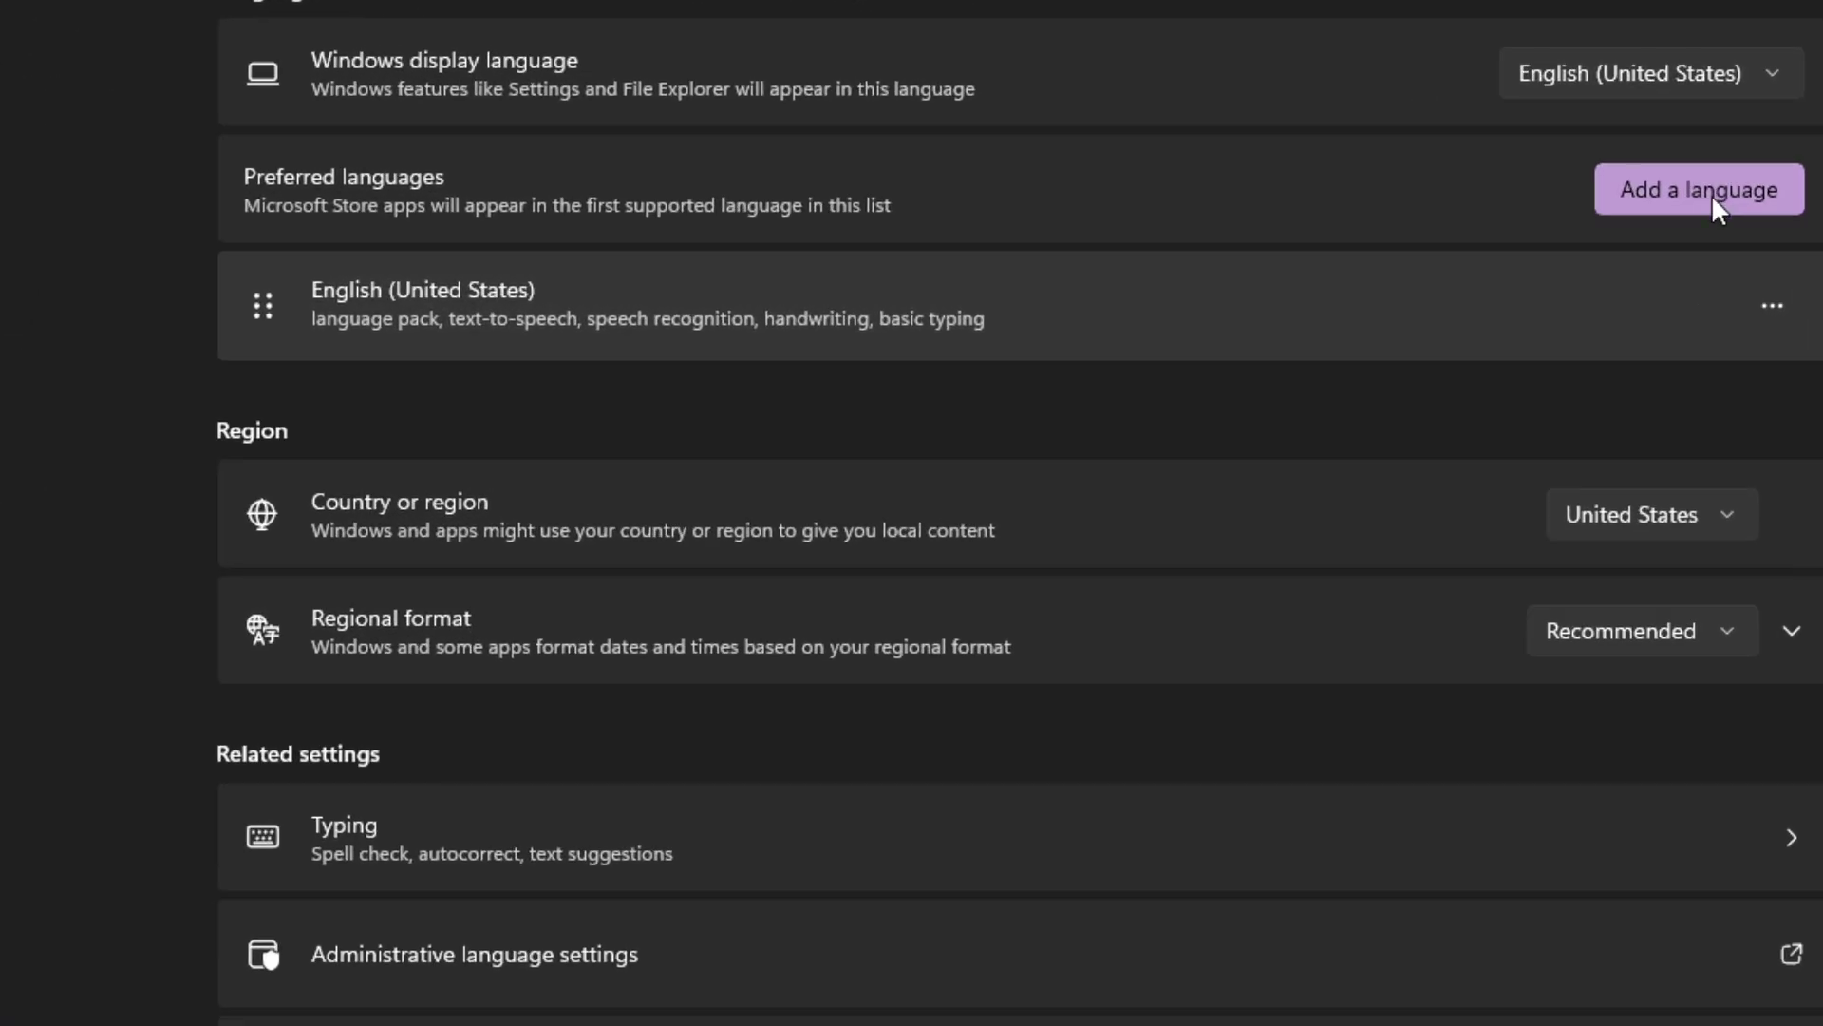
- Start adding a preferred language, searching for "spanish" and choosing Español (México)
left_click(1711, 196)
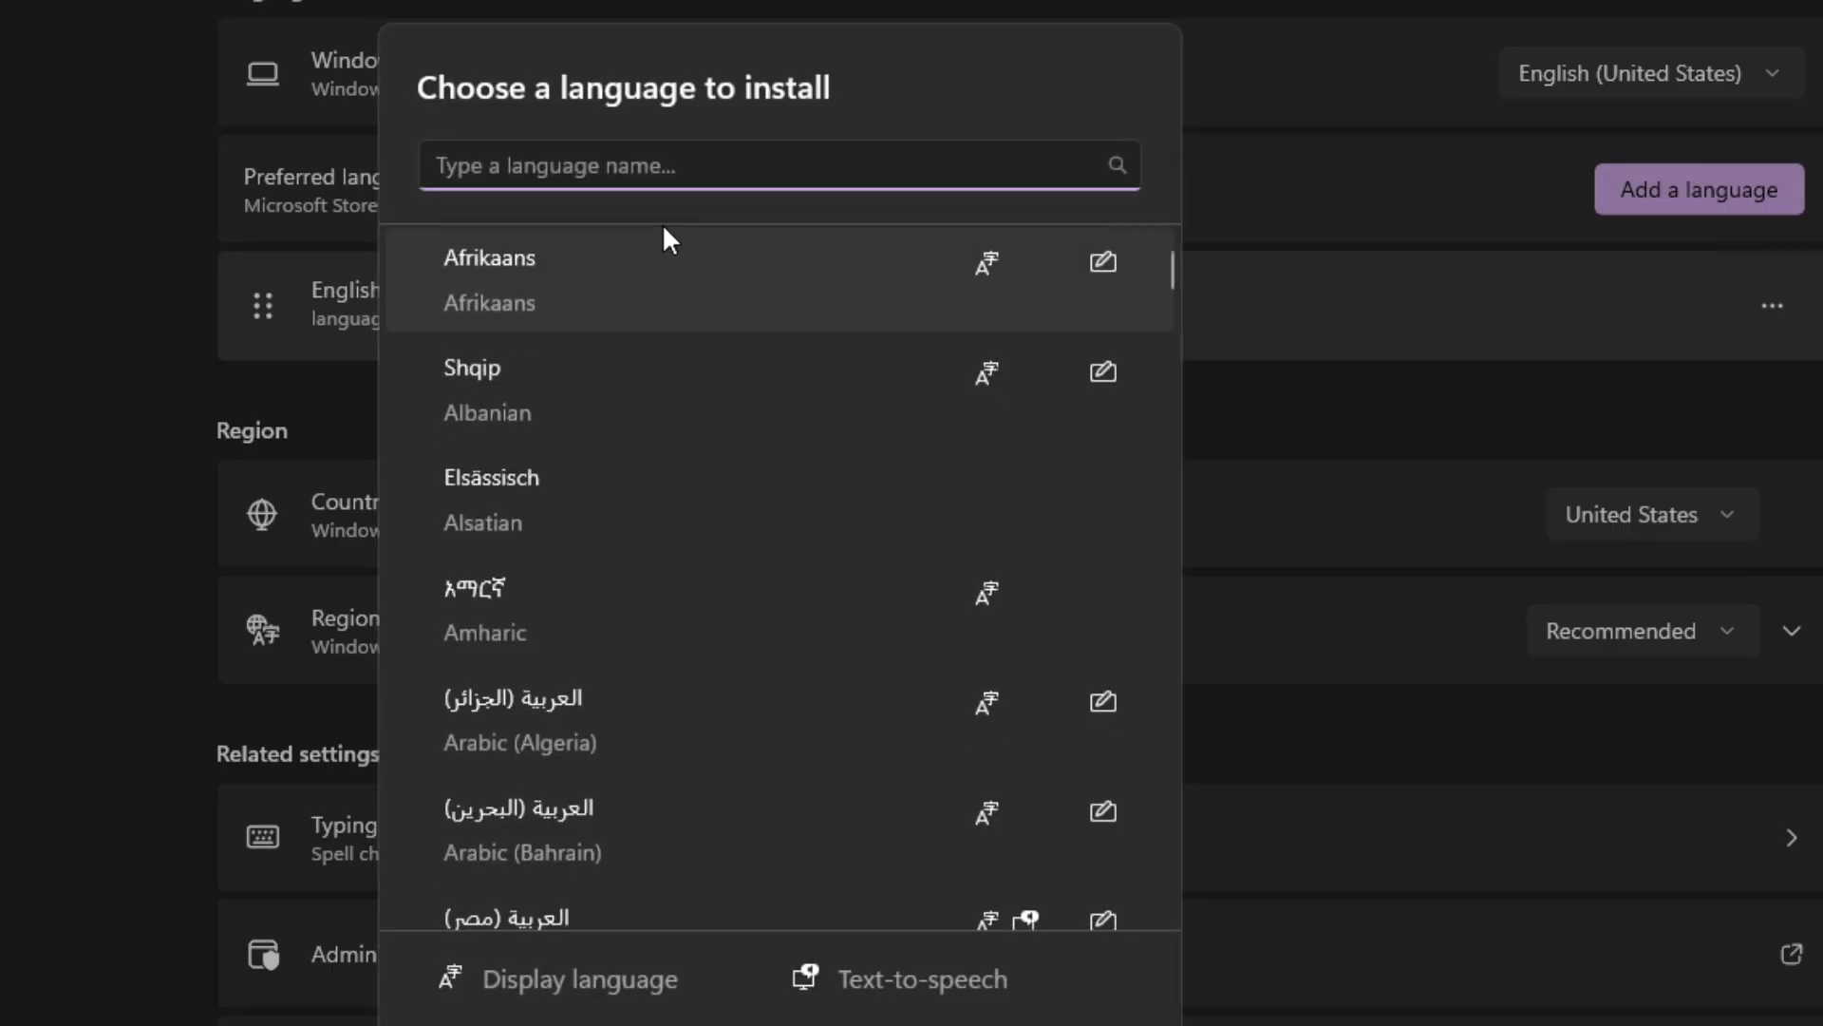
type("spanish")
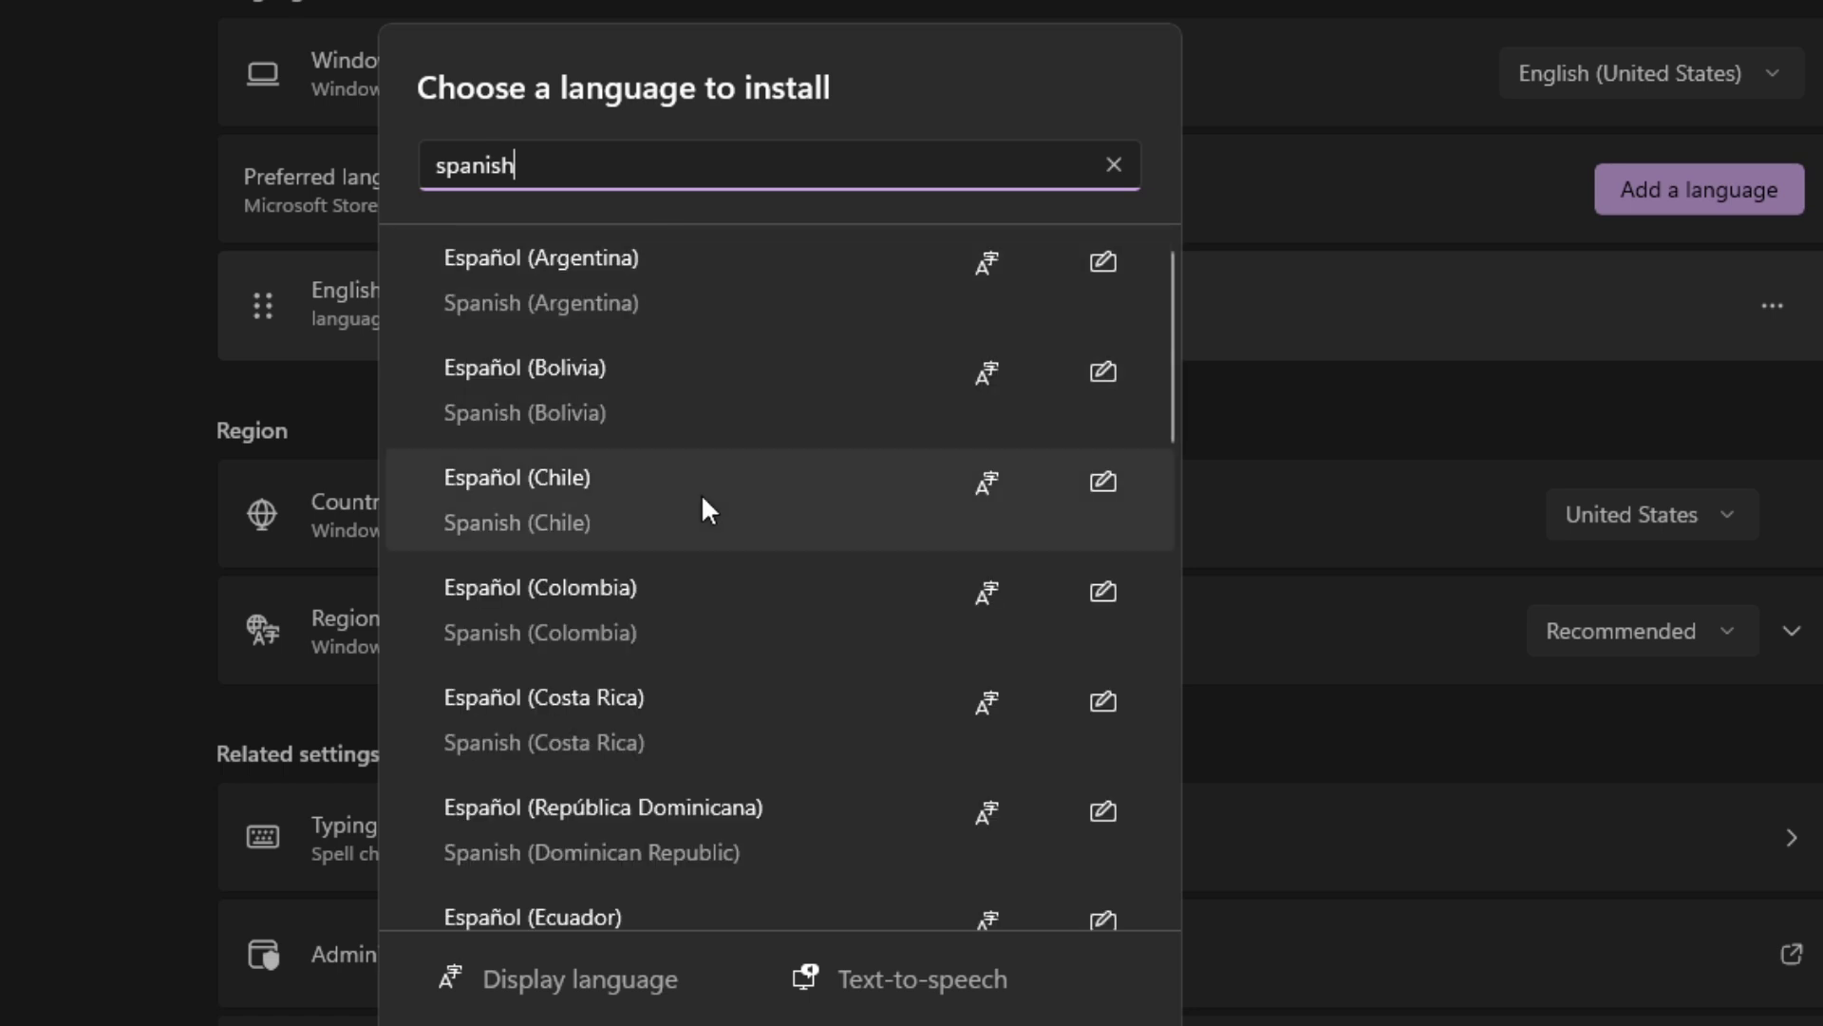
scroll(703, 499, "down", 8)
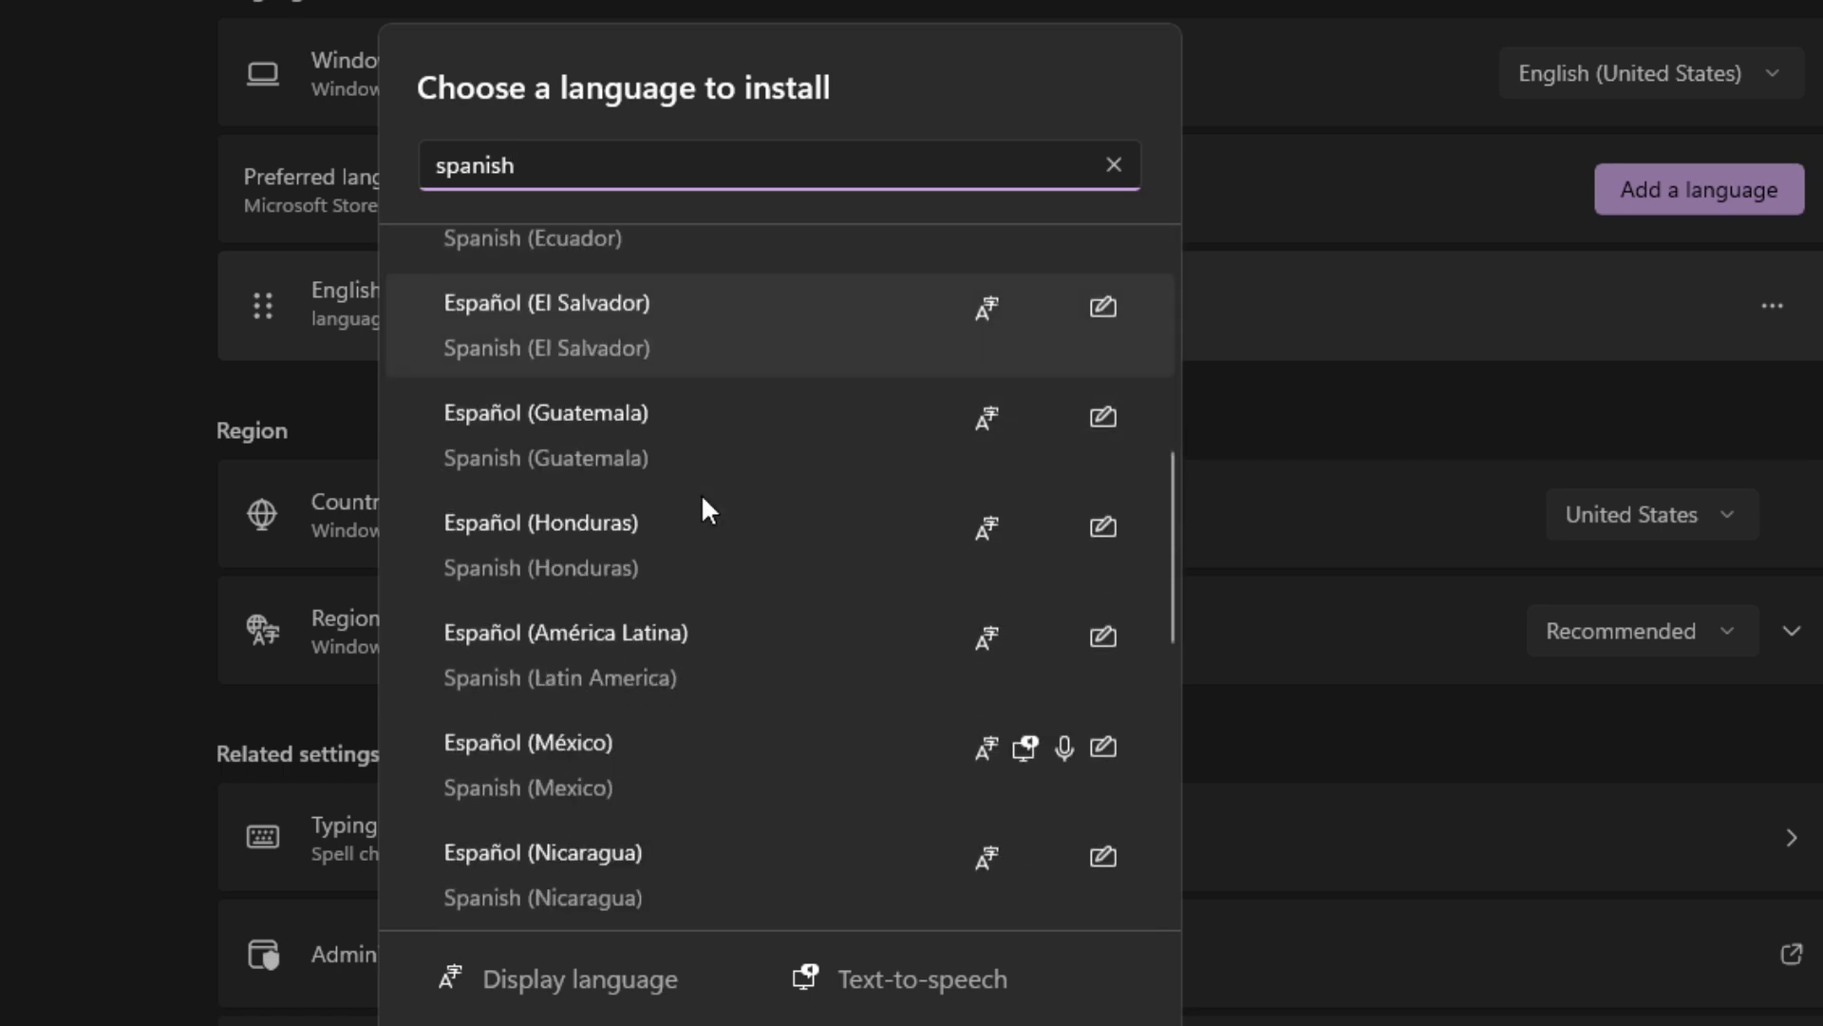
left_click(546, 655)
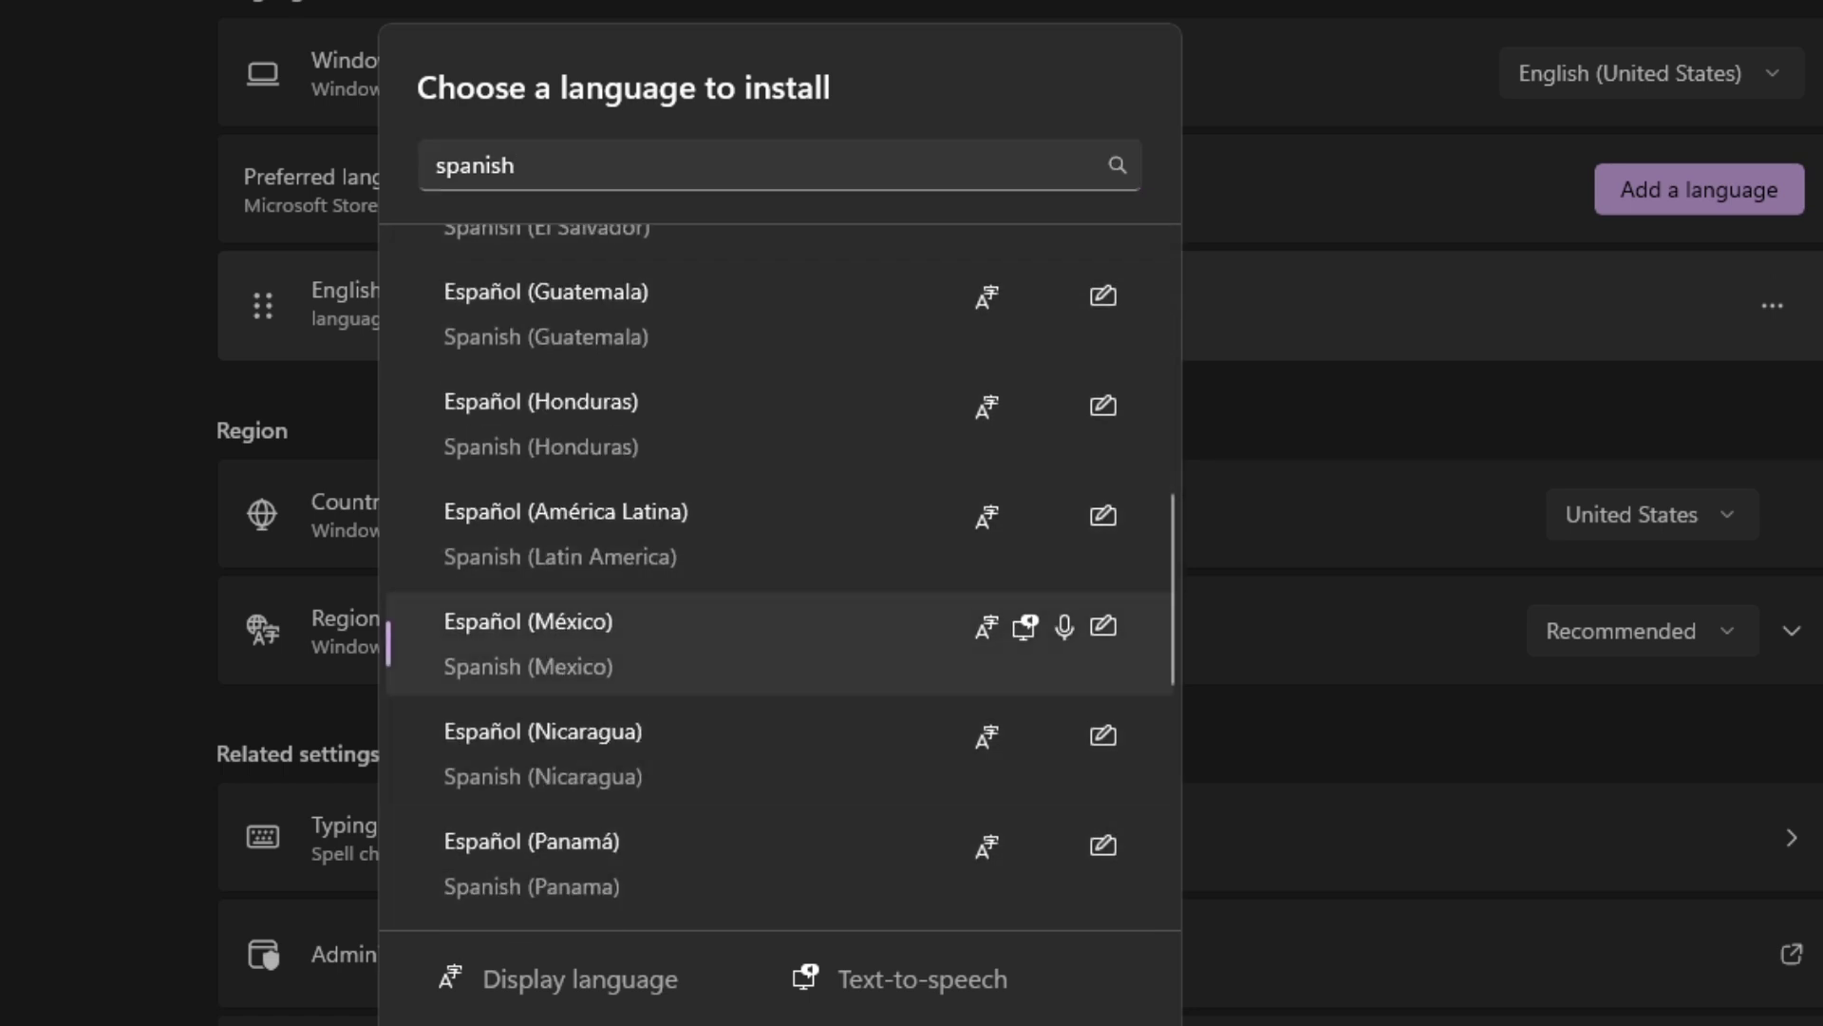
- Install the Español (México) language features, set it as the Windows display language and sign out to apply it
key("Return")
left_click(543, 525)
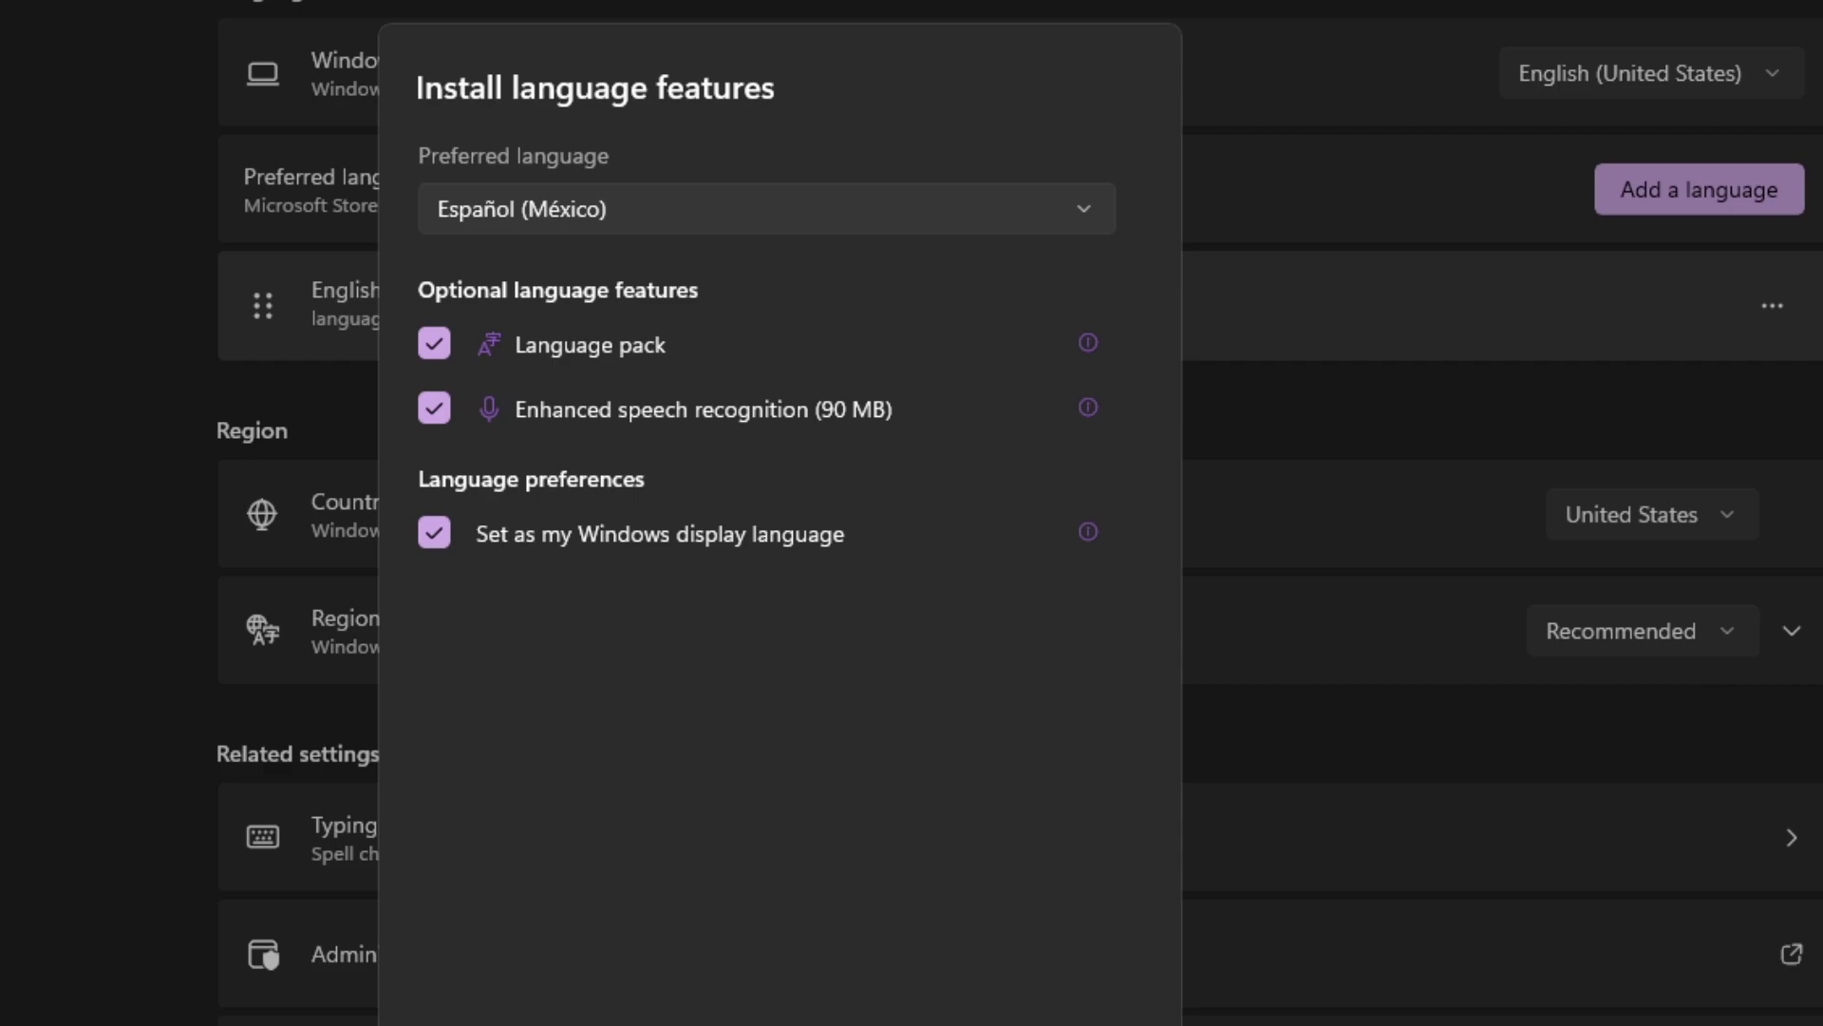
key("Return")
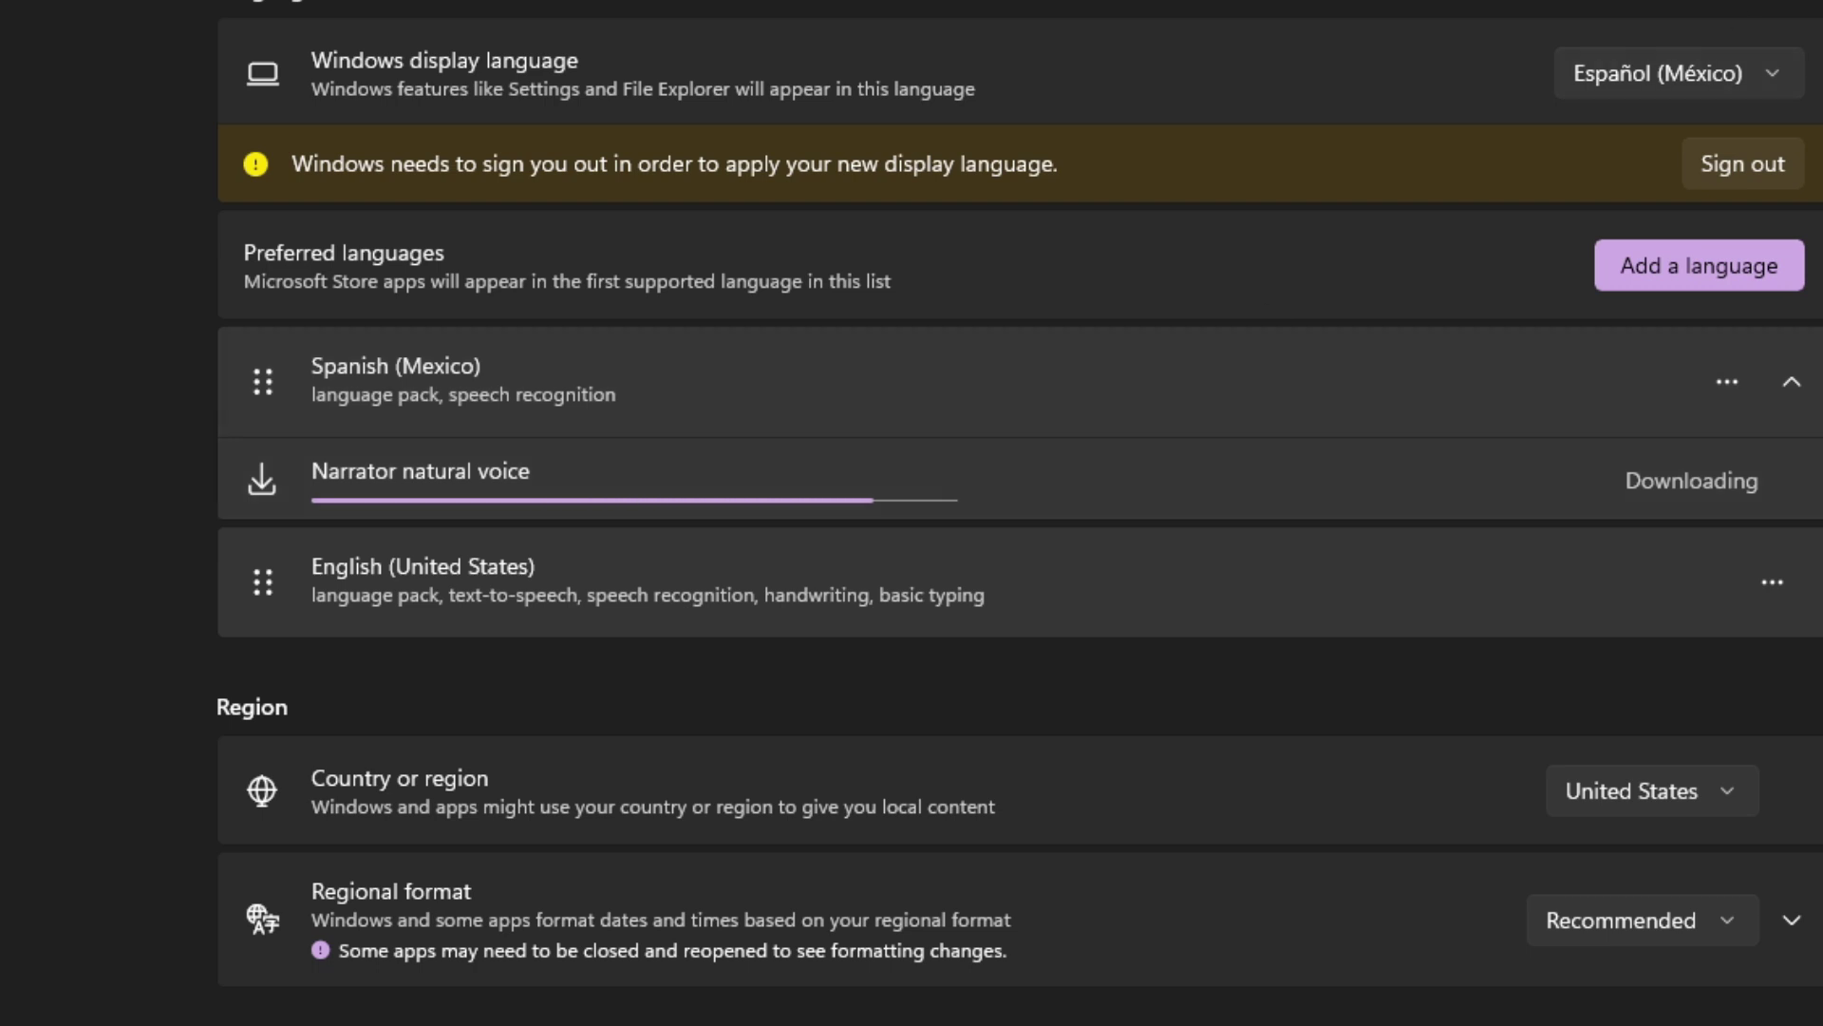
left_click(1729, 160)
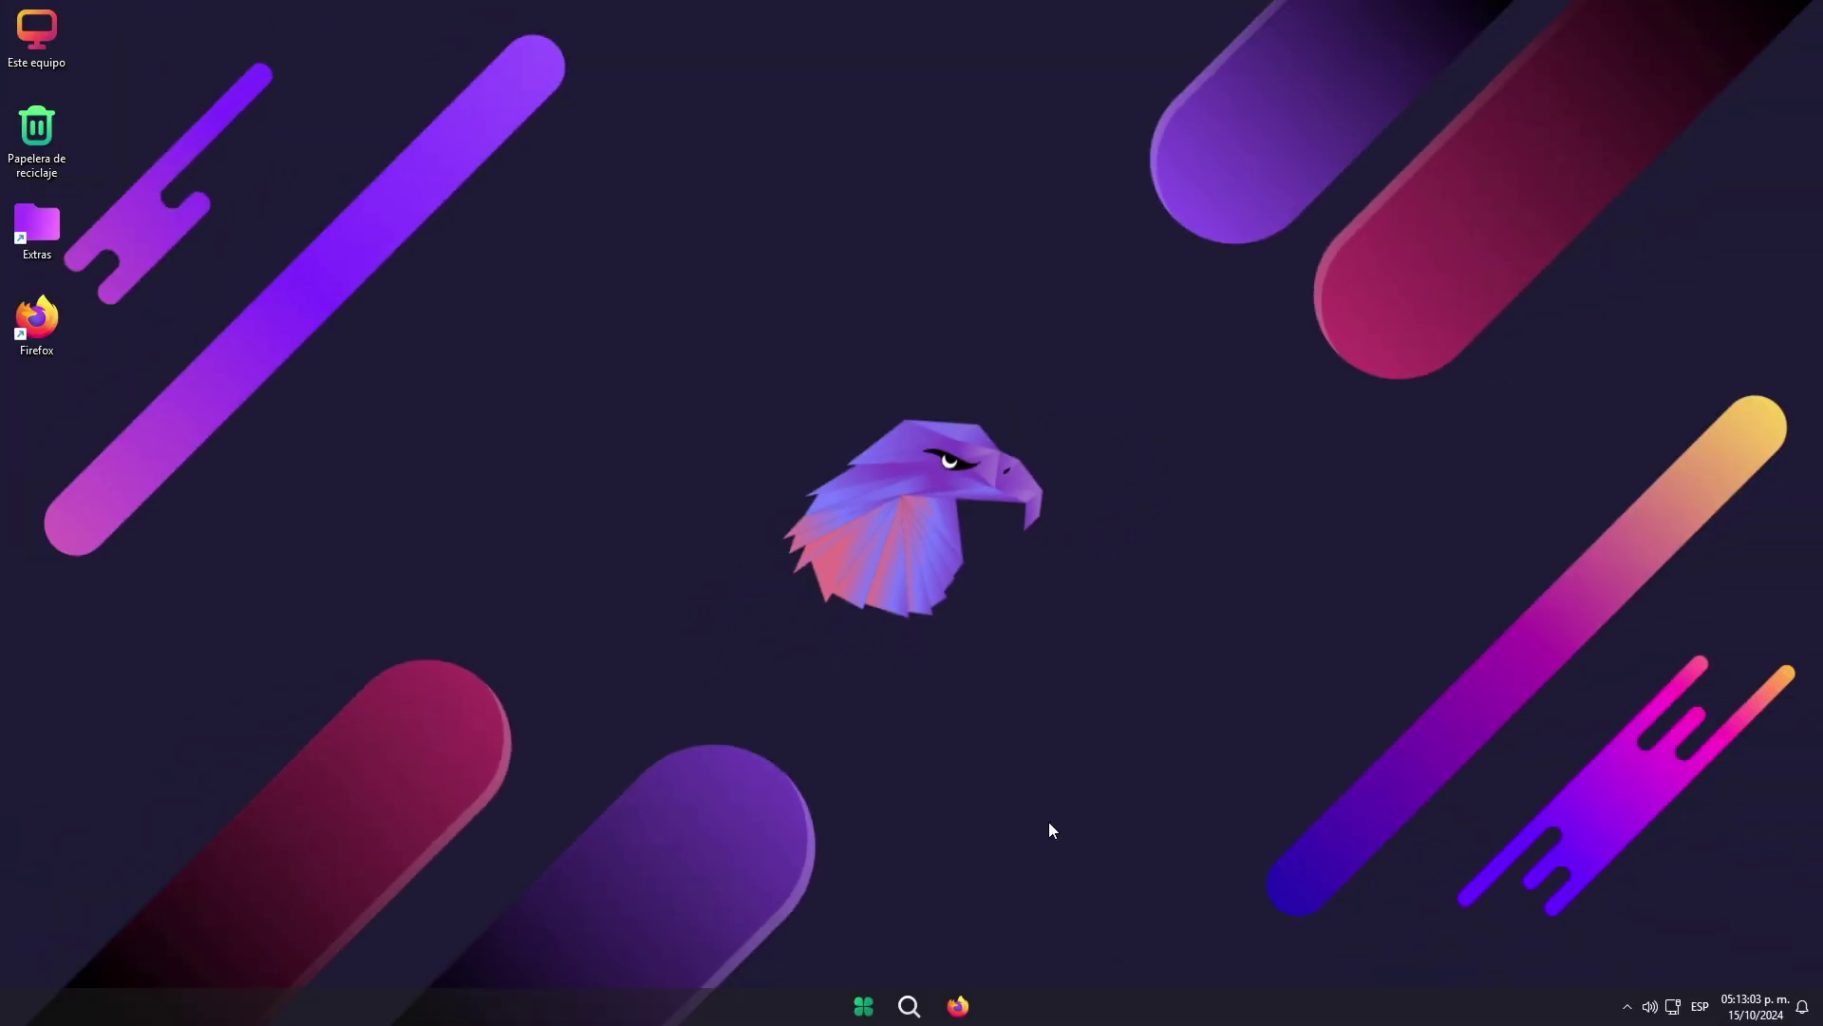
- Look over the Start menu entries in the new display language and close the menu
left_click(863, 1006)
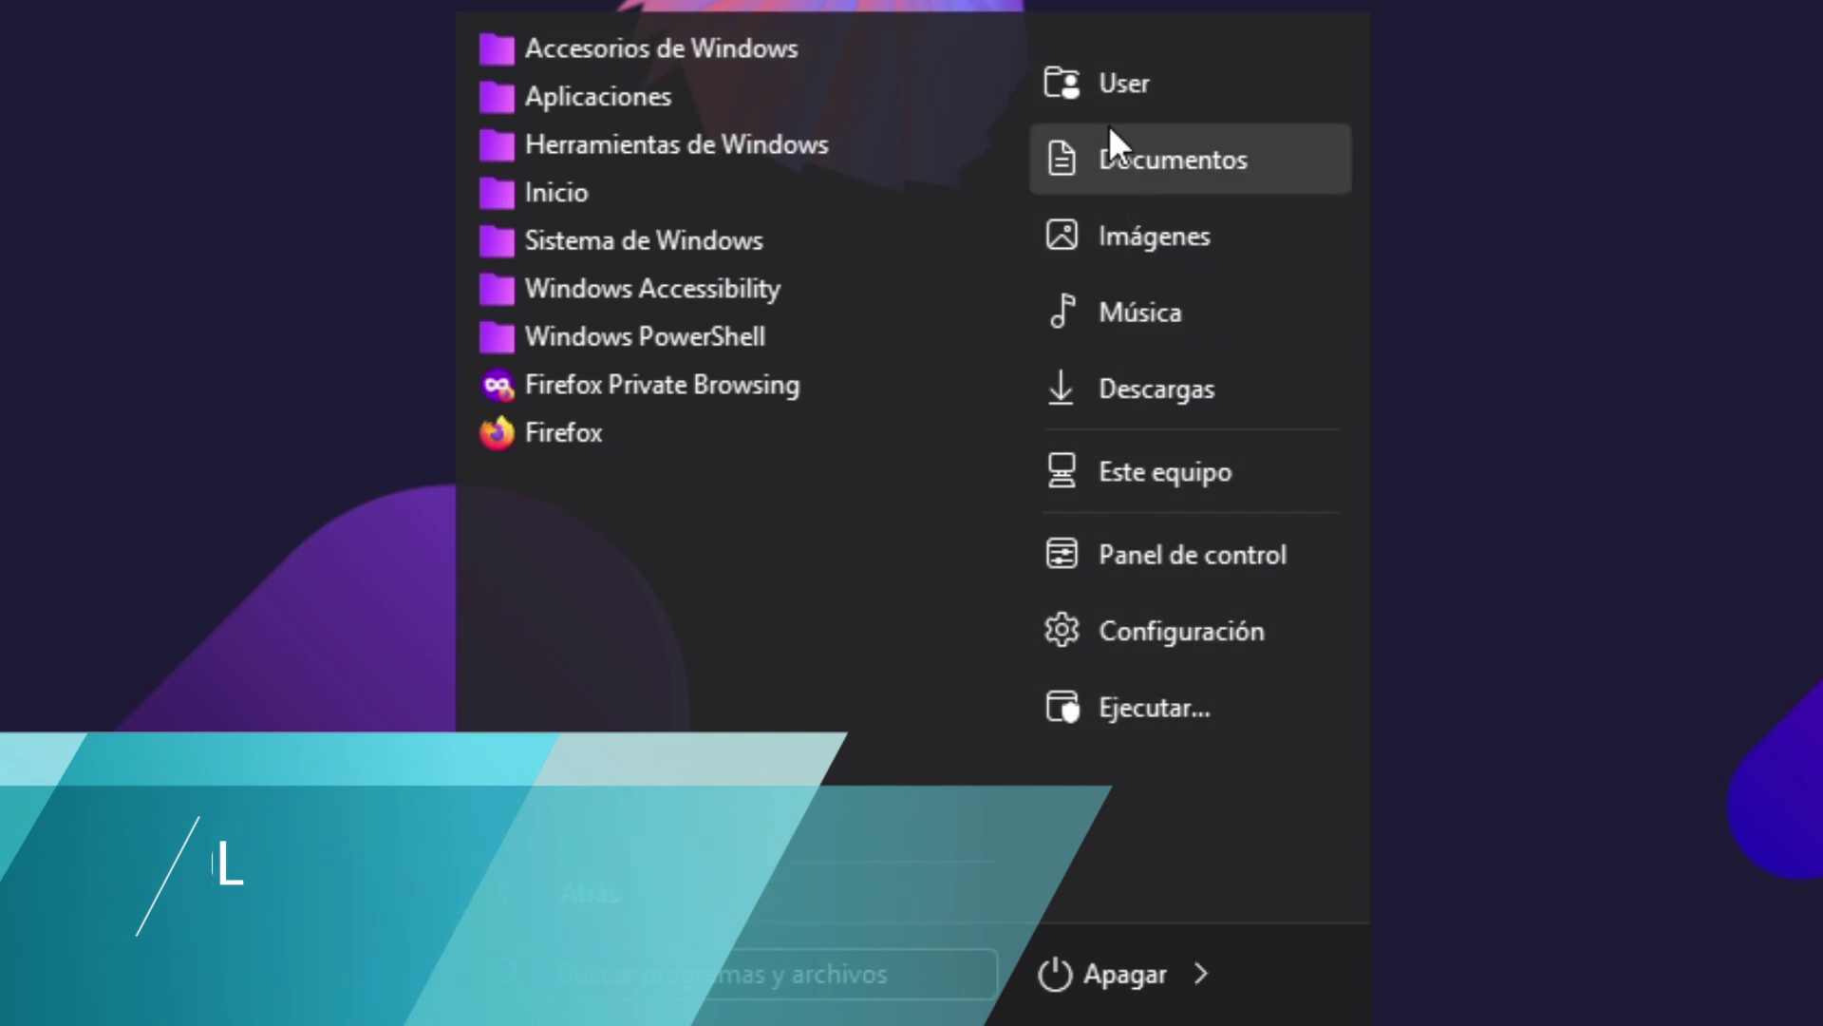
left_click(1575, 431)
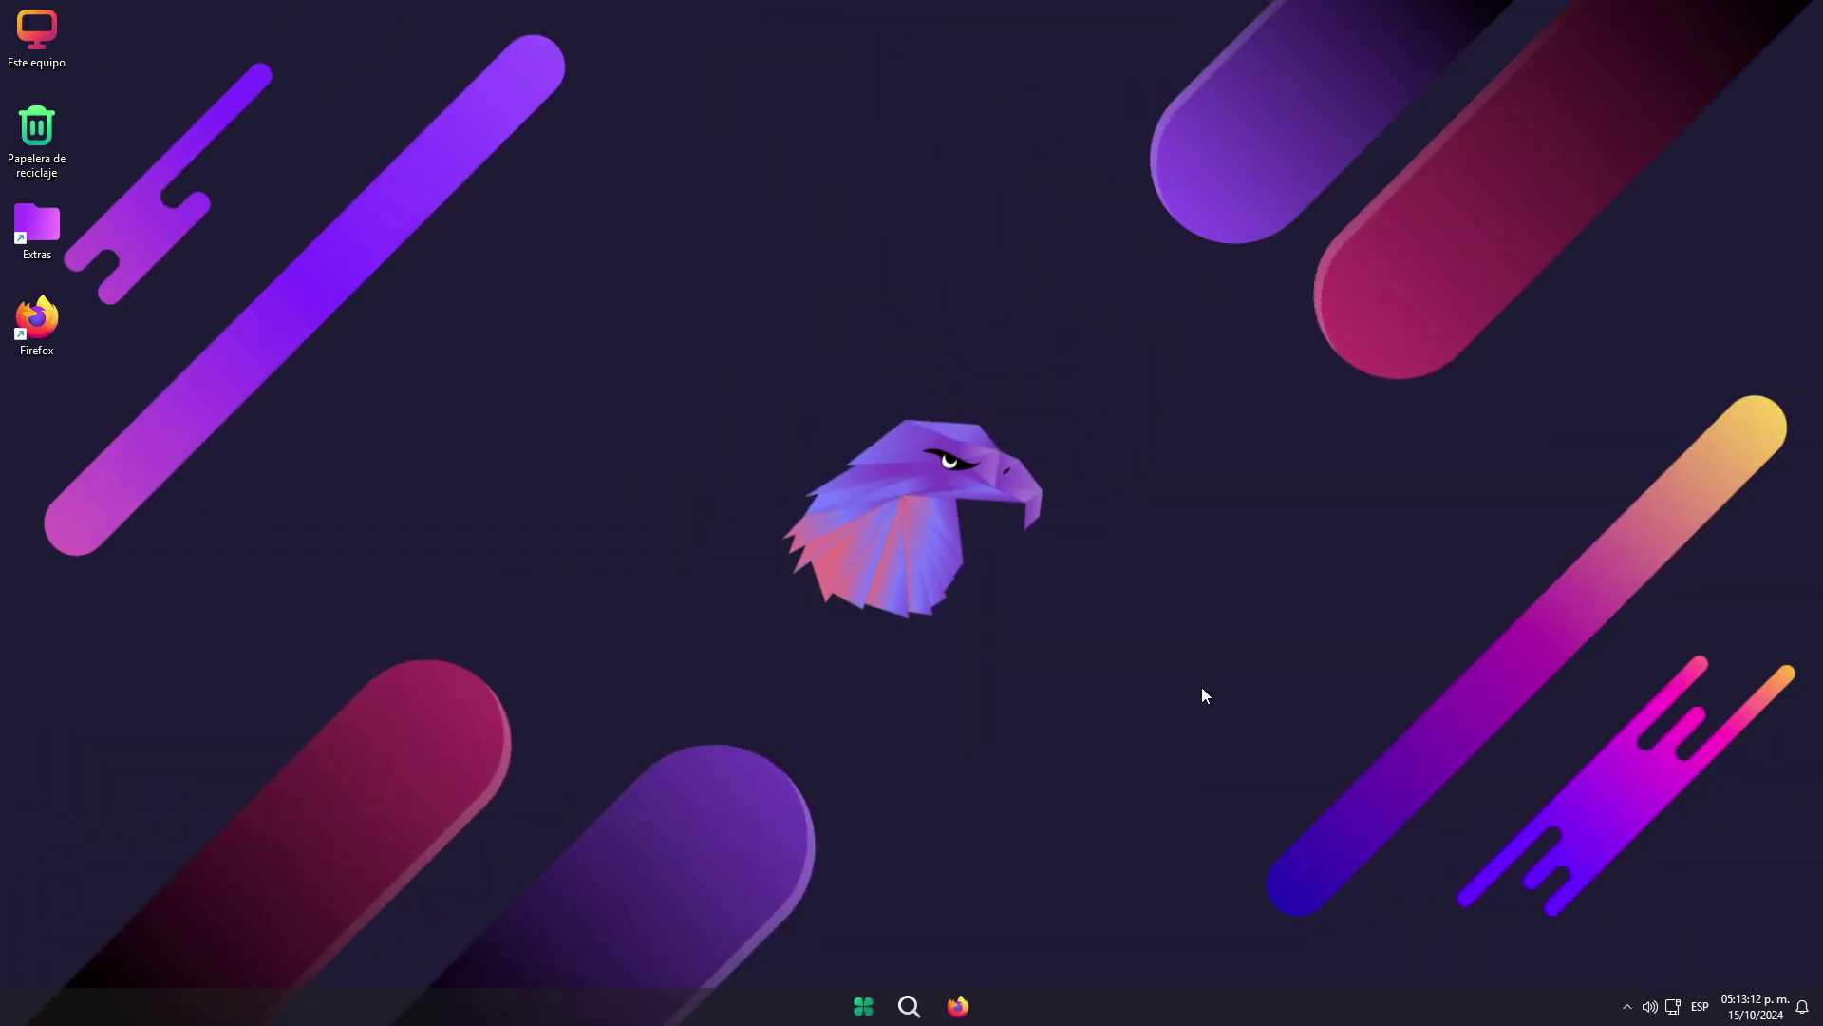